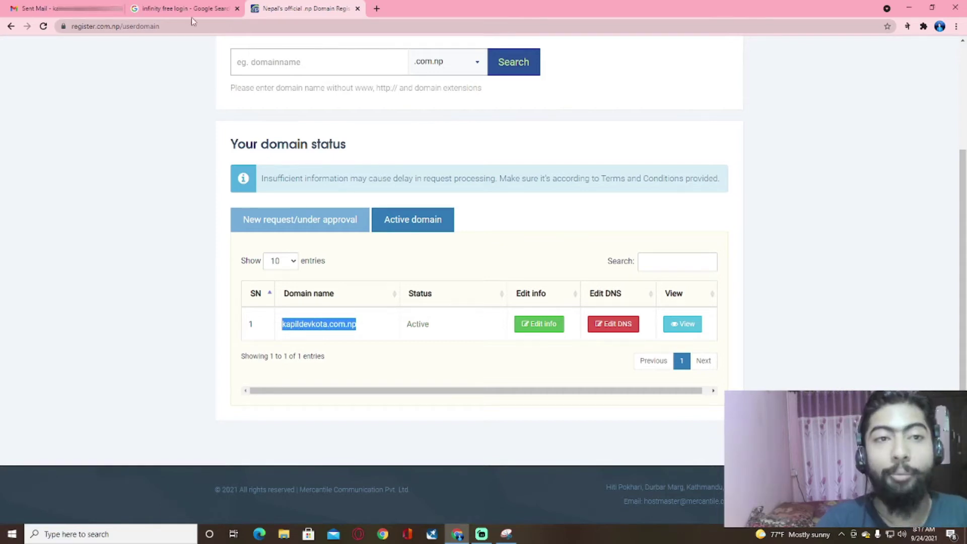
Step: Switch from the register.com.np domain list to the Google 'infinity free login' results
left_click(170, 4)
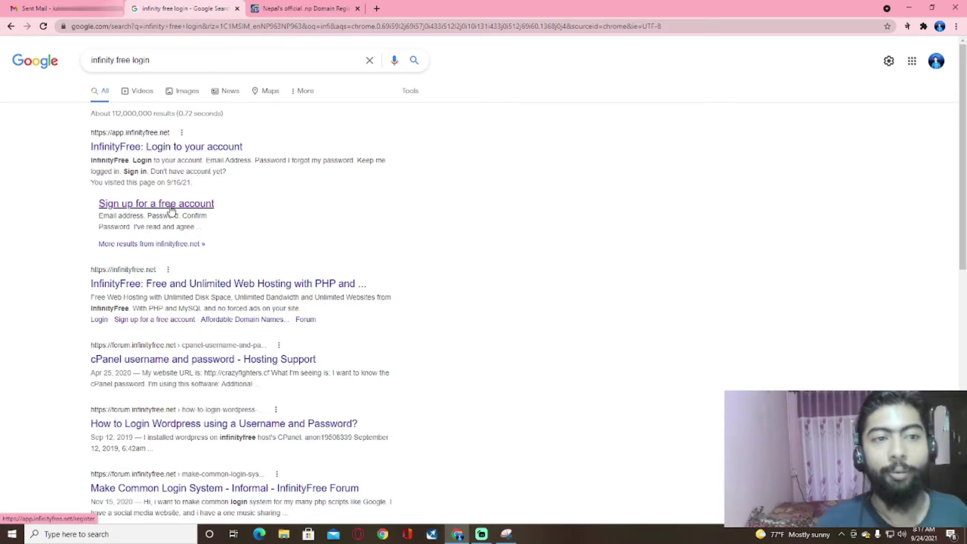
Step: Open the InfinityFree free-account sign-up page in a new tab
left_click_drag(166, 60, 78, 67)
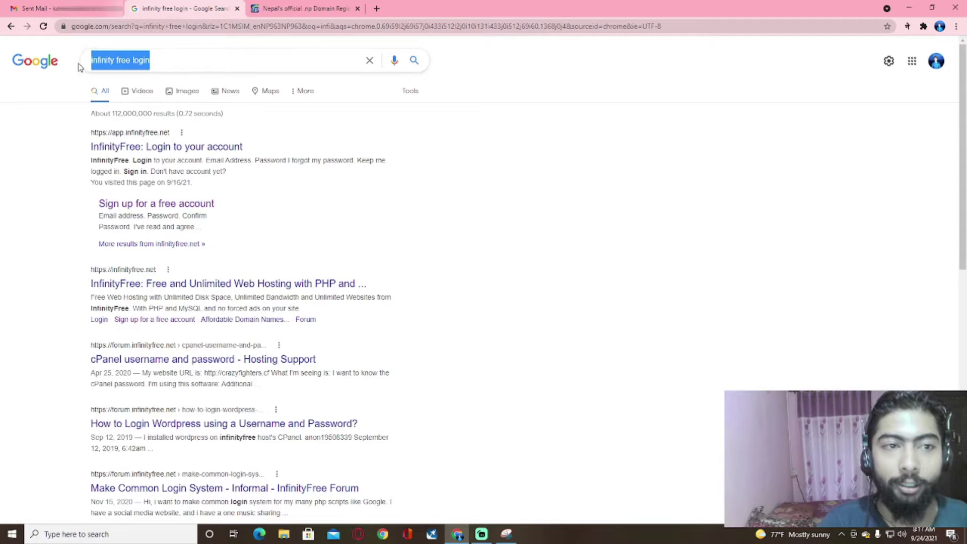
right_click(139, 205)
left_click(151, 211)
left_click(284, 8)
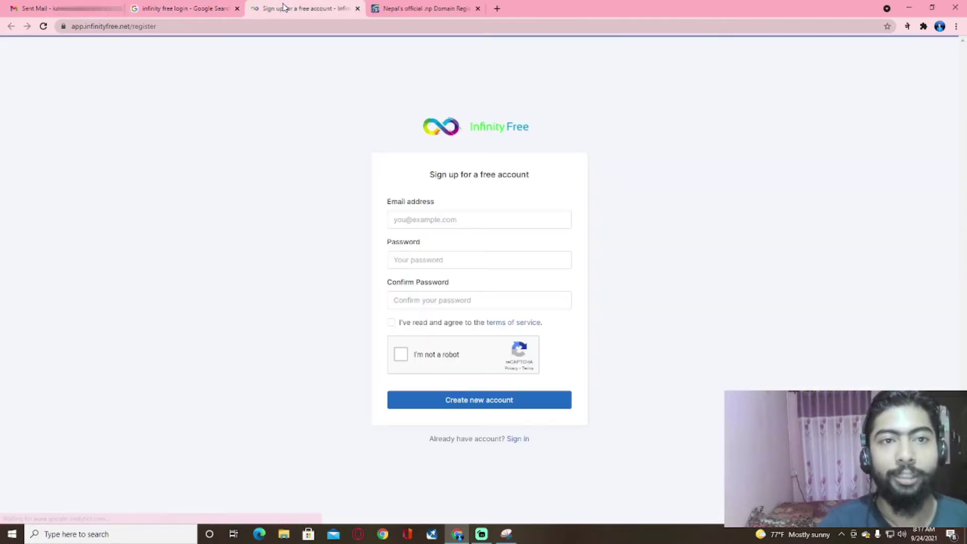
Step: Fill in the e-mail address, password and confirmation, accept the terms, and create the account
left_click(427, 218)
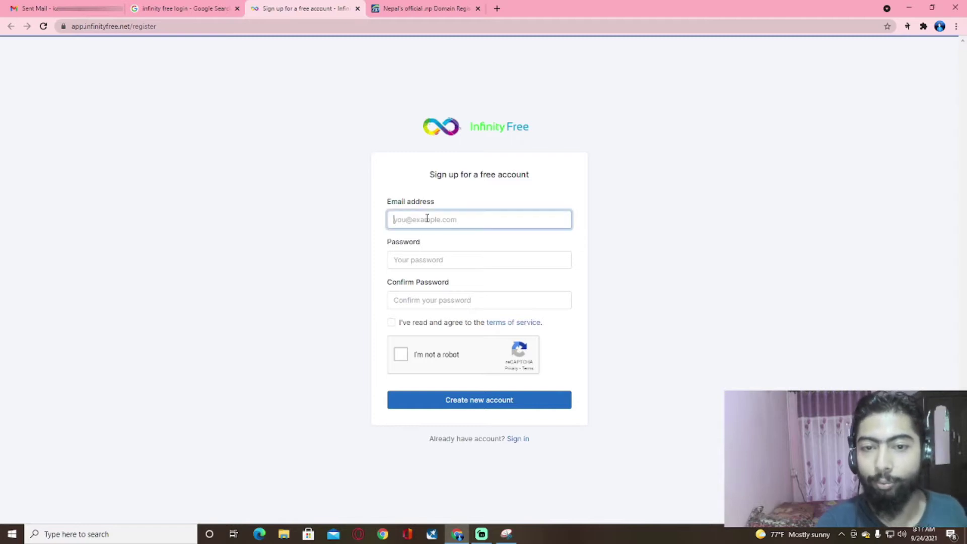
type("s@gmail.com")
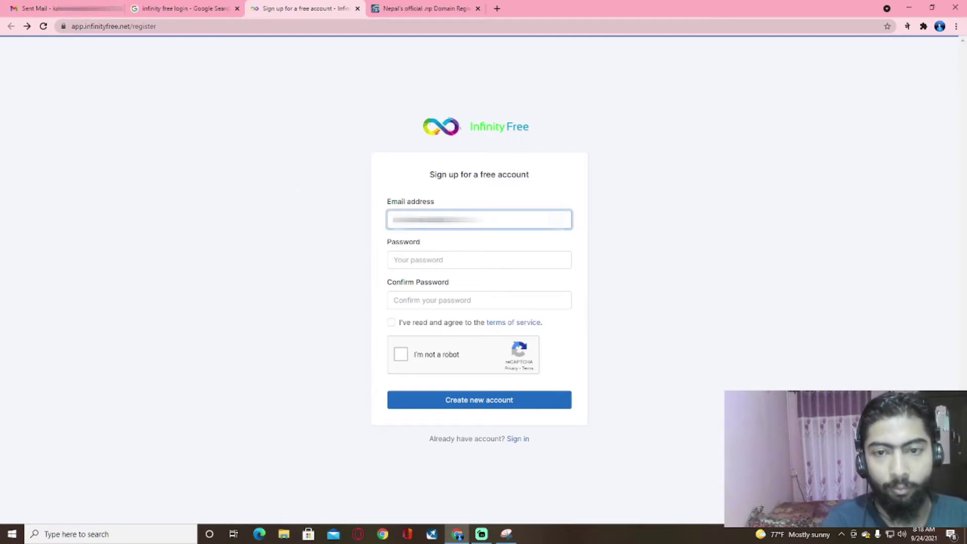
left_click(422, 259)
type("********")
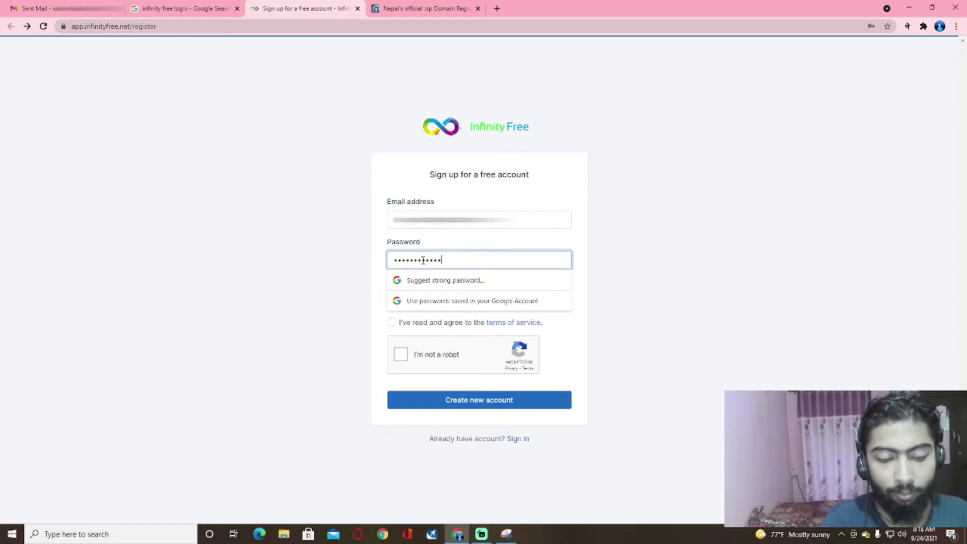
key("ctrl+a")
type("******")
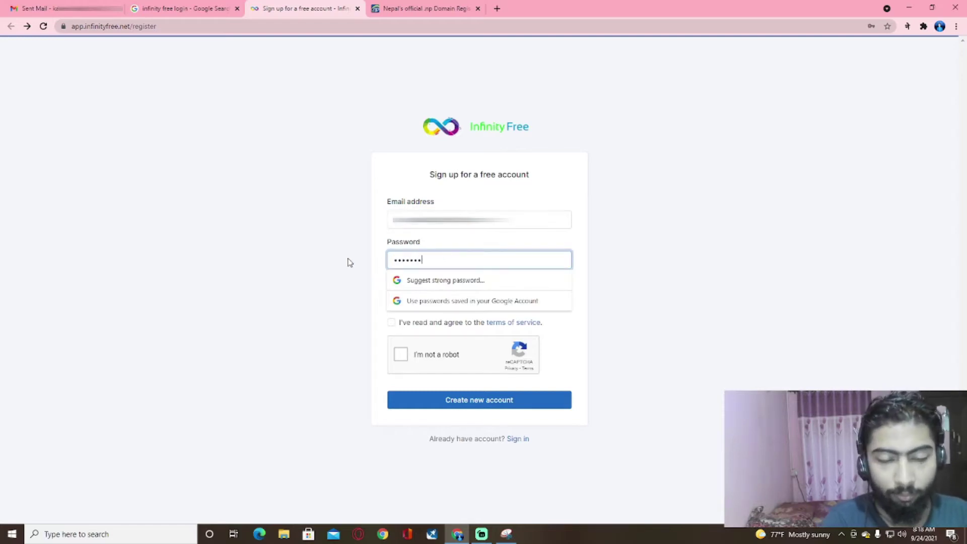
left_click(422, 304)
type("******")
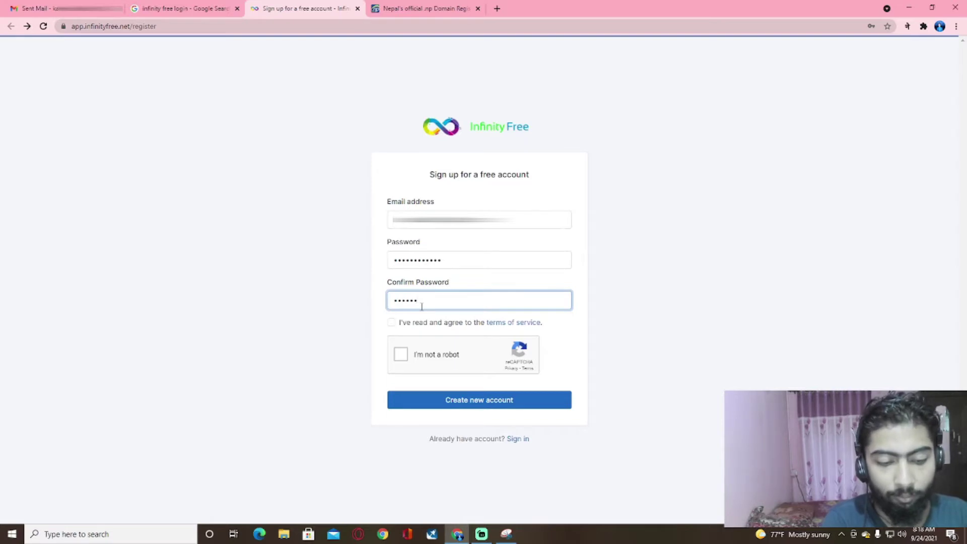
left_click(391, 322)
left_click(473, 403)
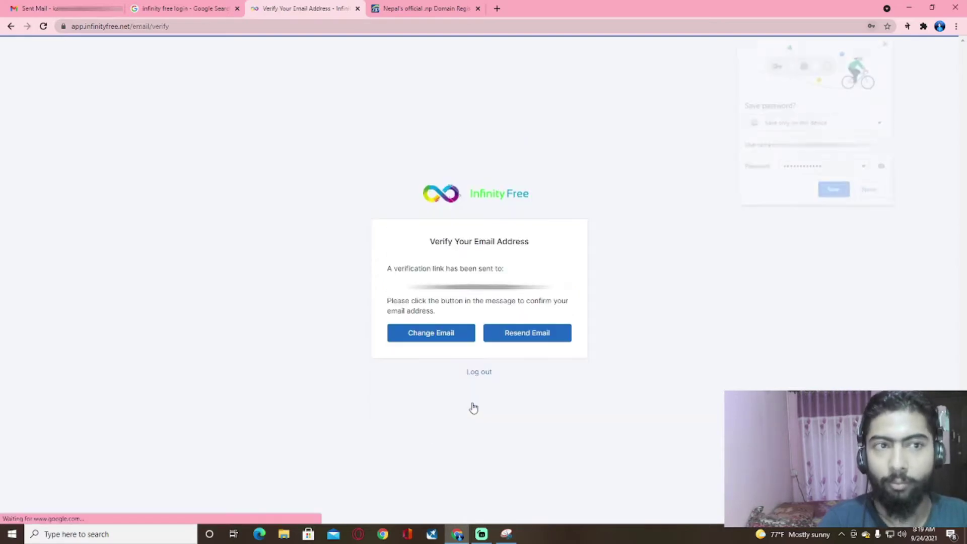
Step: Save the new password in Chrome, glance at the domain tab, then return to the verification page
left_click(834, 192)
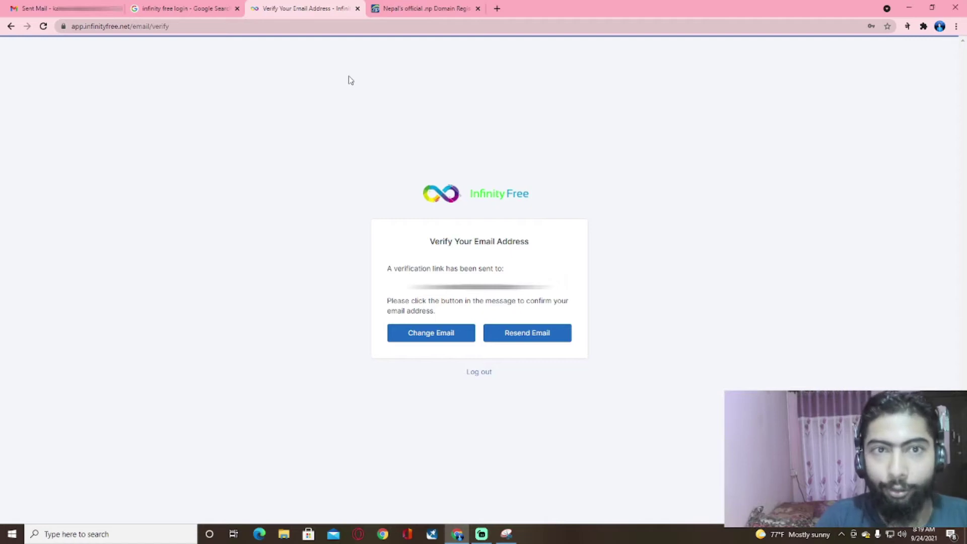
left_click(416, 5)
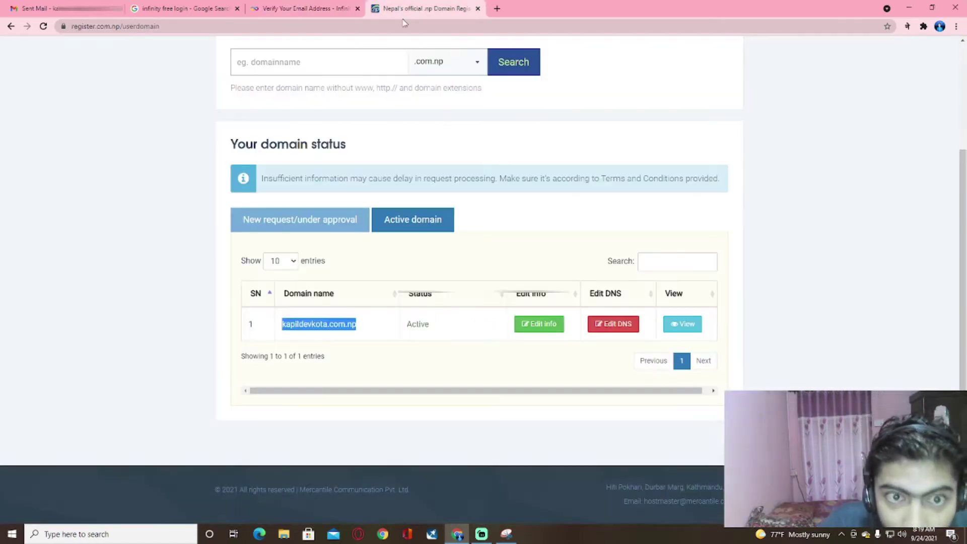
left_click(264, 5)
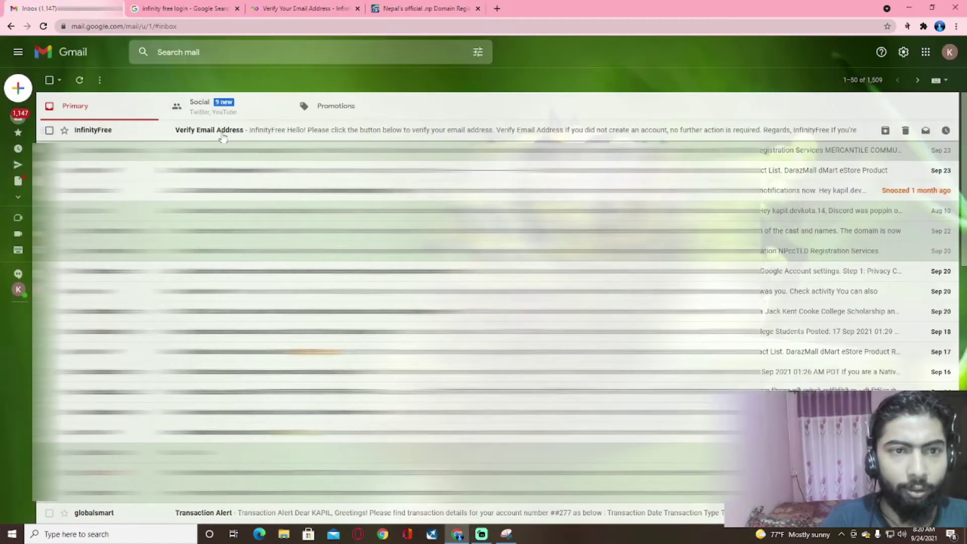
Step: Verify the e-mail via the InfinityFree 'Verify Email Address' message, then close the Gmail tab
left_click(234, 130)
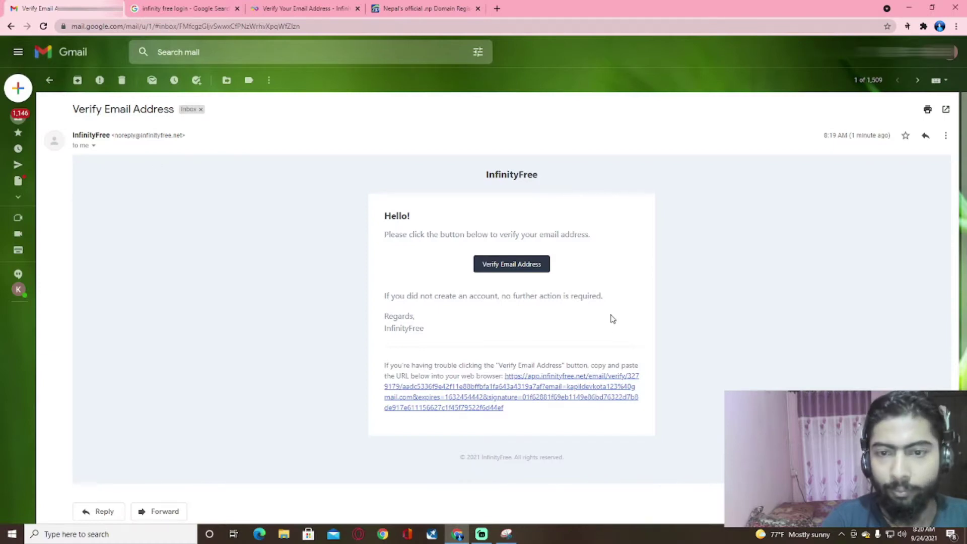
left_click(517, 268)
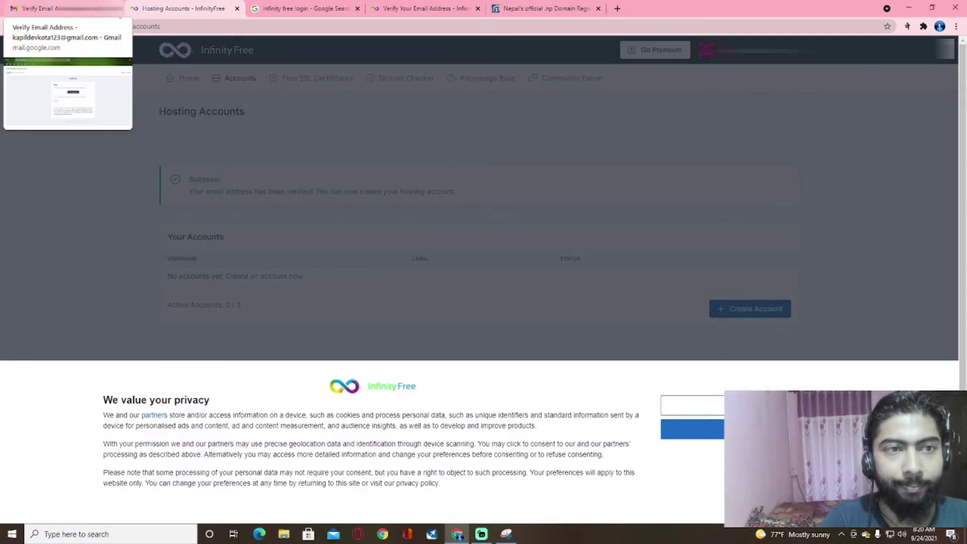
left_click(117, 8)
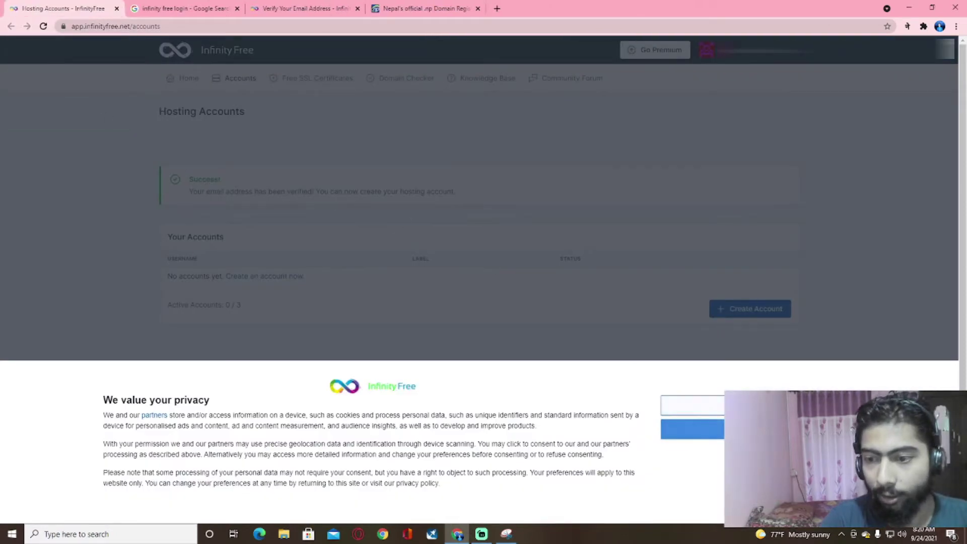
Step: Dismiss the privacy notice, review the 0 / 3 hosting accounts, and start a new hosting account
left_click(695, 430)
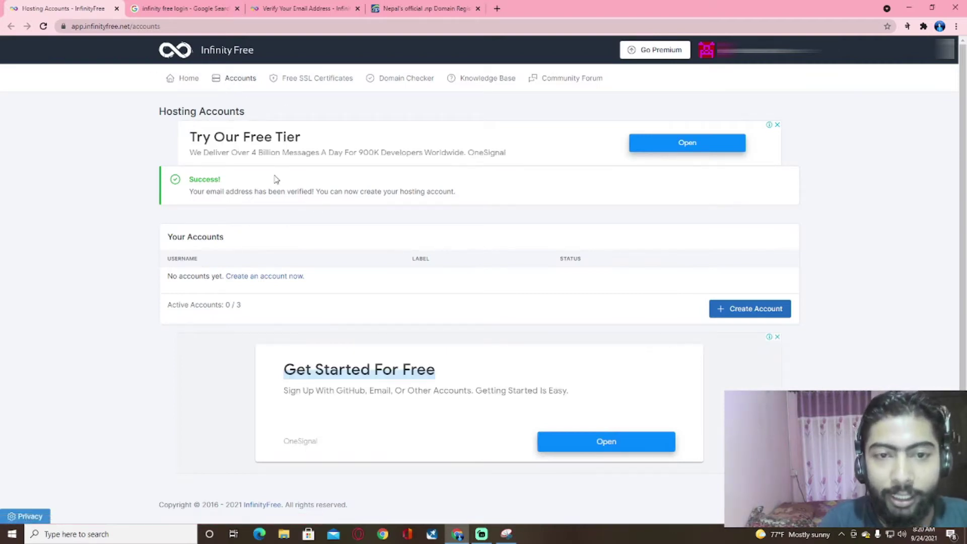
left_click_drag(167, 247, 256, 247)
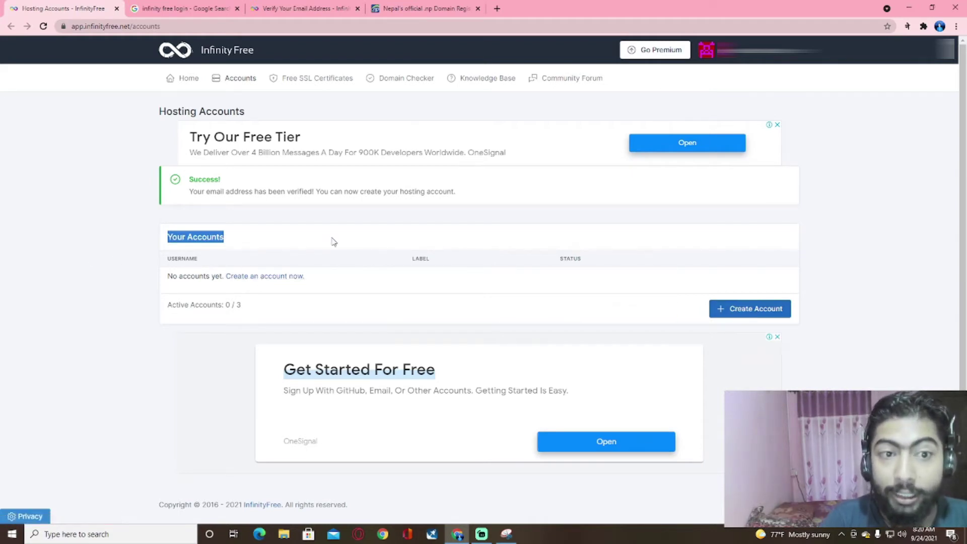
scroll(332, 241, "down", 1)
left_click_drag(157, 103, 266, 106)
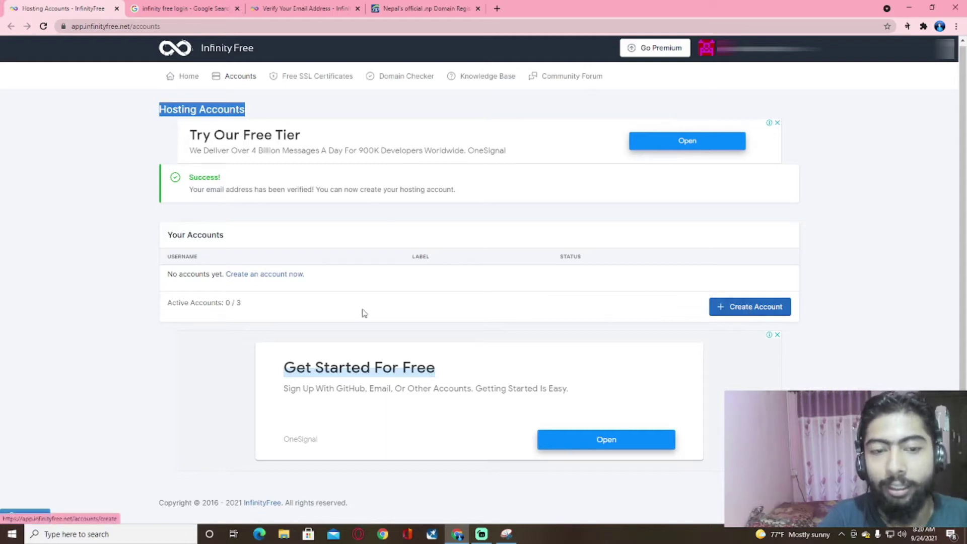
left_click_drag(250, 305, 226, 304)
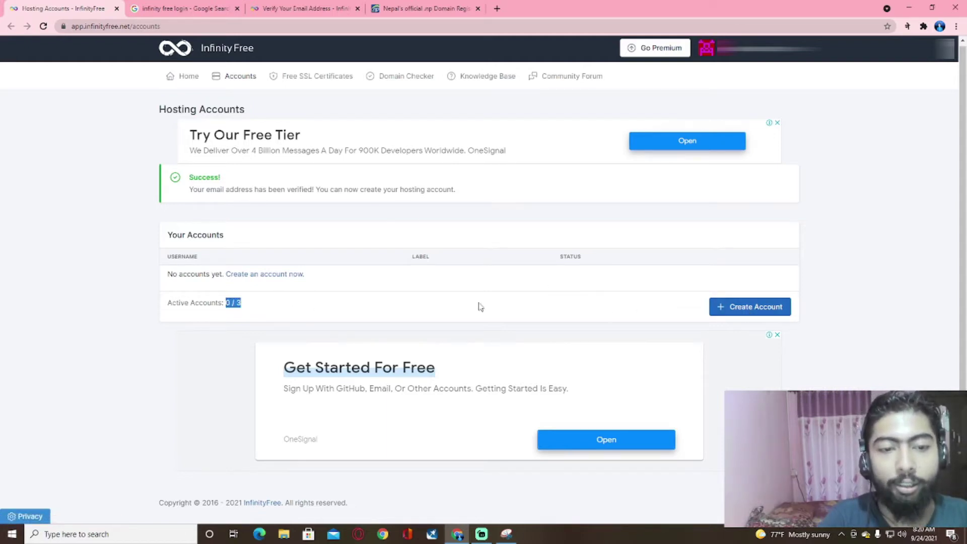
left_click(735, 306)
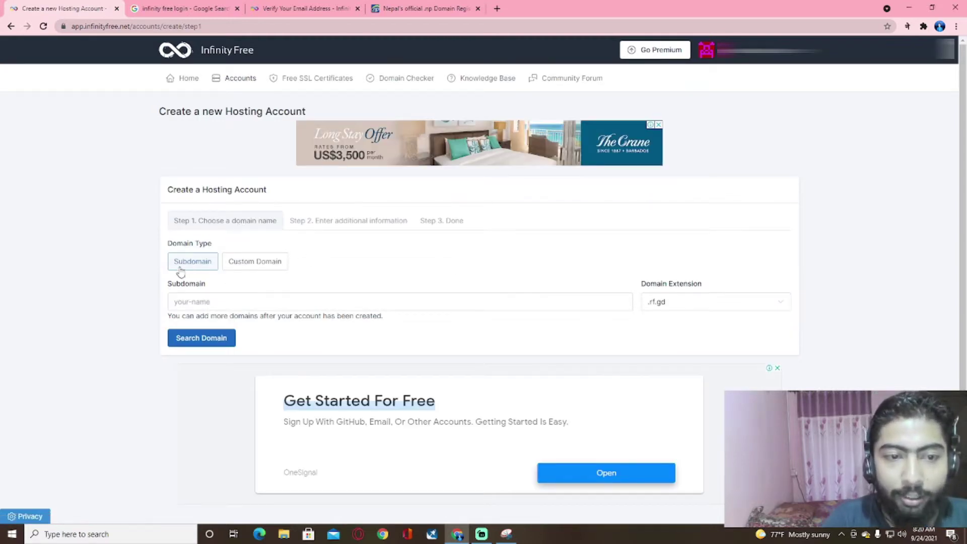
Step: Switch the domain type to Custom Domain and note its InfinityFree nameserver requirement
left_click(202, 301)
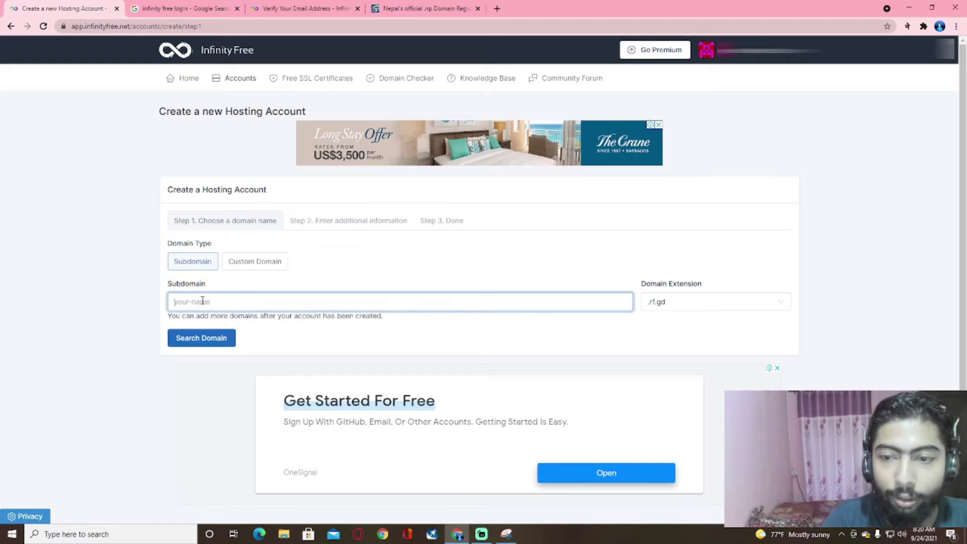
left_click(725, 304)
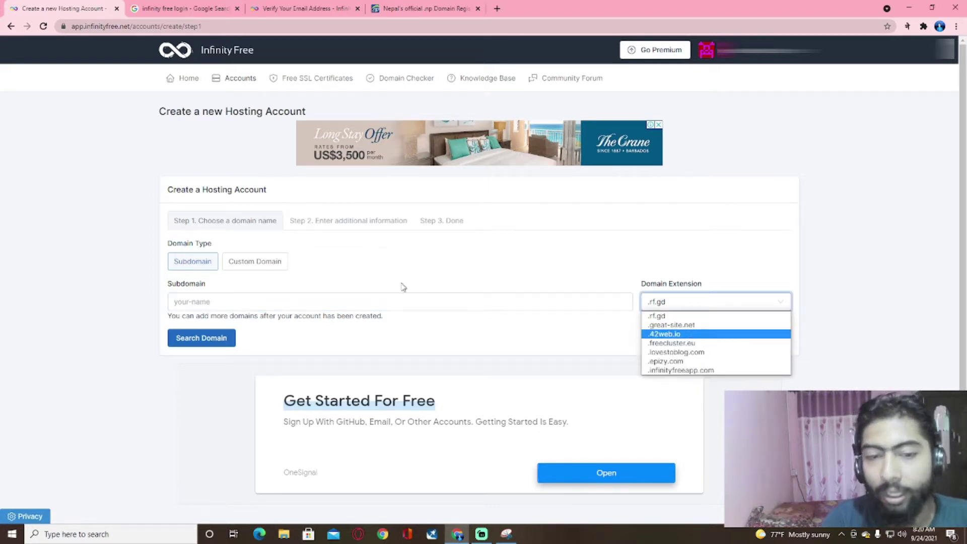
left_click(244, 267)
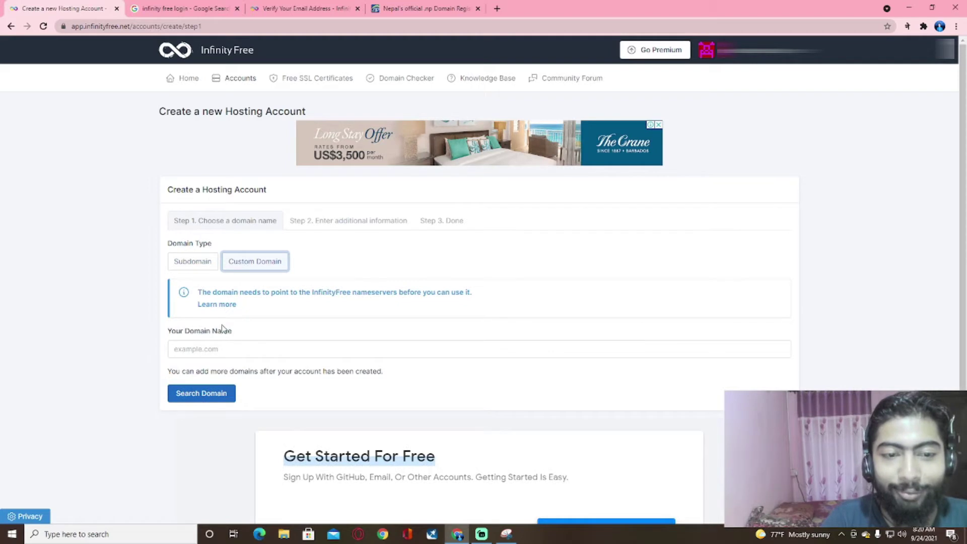
left_click_drag(200, 292, 475, 297)
left_click(476, 298)
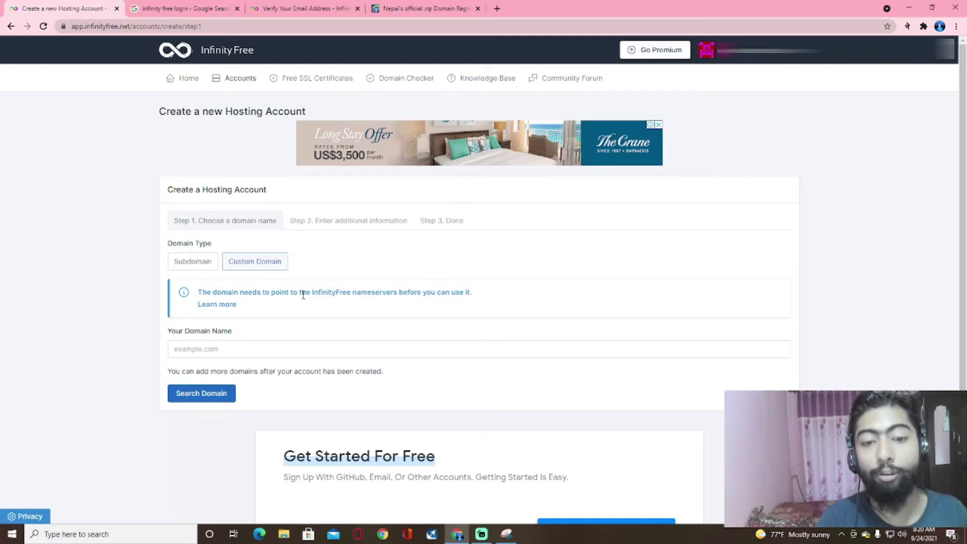
left_click_drag(309, 296, 400, 290)
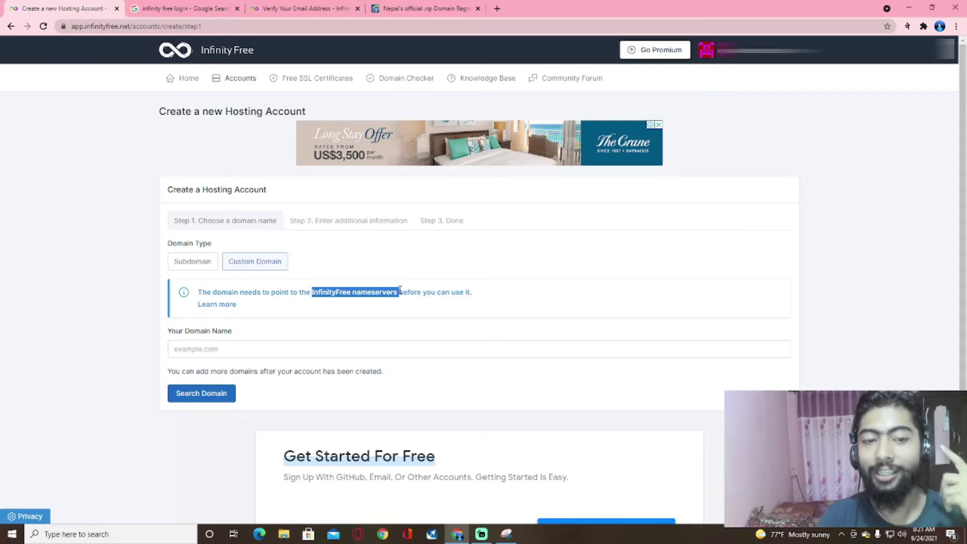
Step: Search availability of the custom domain kapildevkota.com.np
left_click(332, 343)
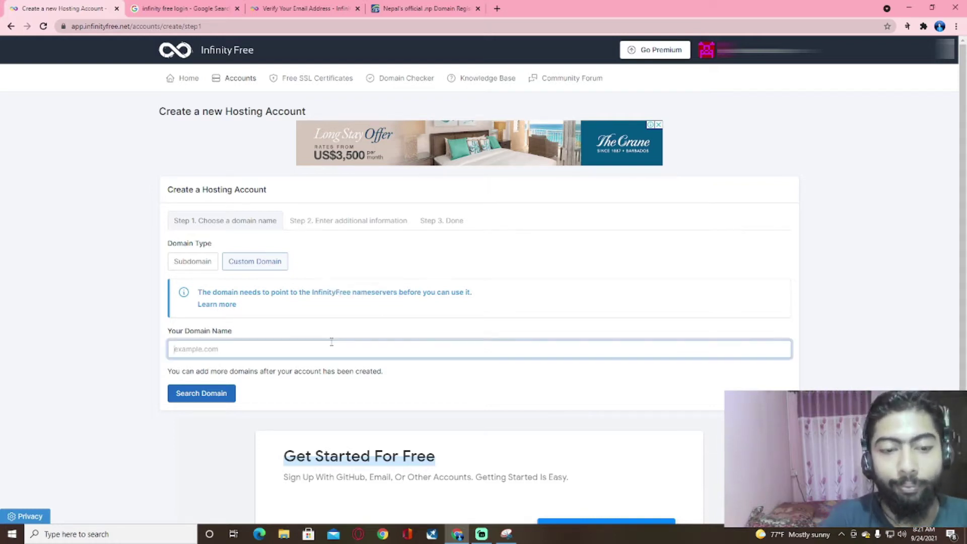
type("kapildevkota.com.")
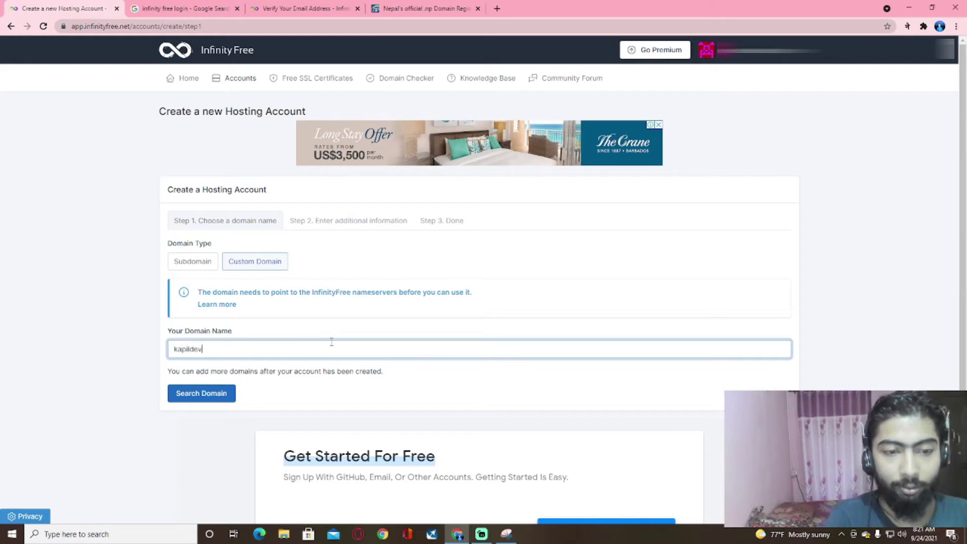
left_click(181, 395)
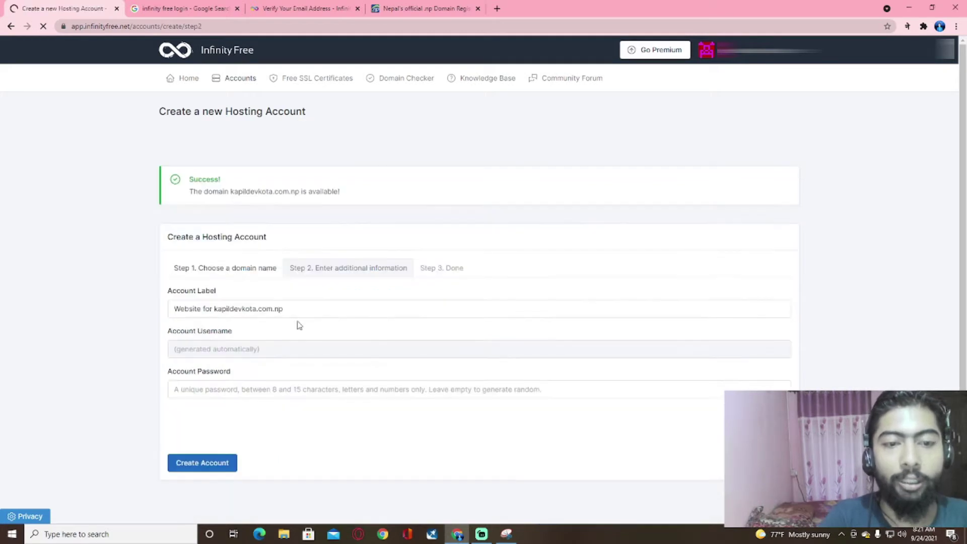
Step: Review the availability message and change the Account Label to 'My Website'
scroll(297, 322, "down", 1)
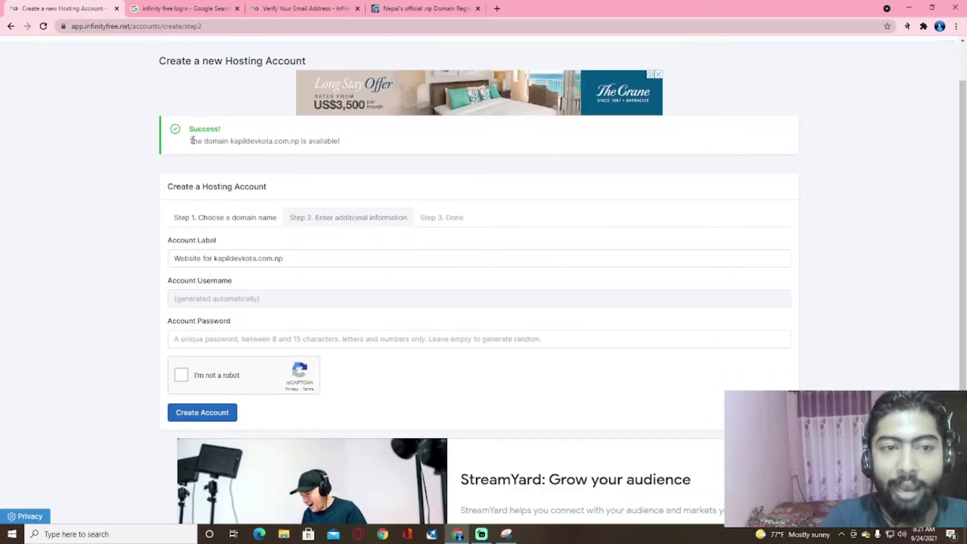
left_click_drag(191, 144, 346, 145)
left_click(346, 144)
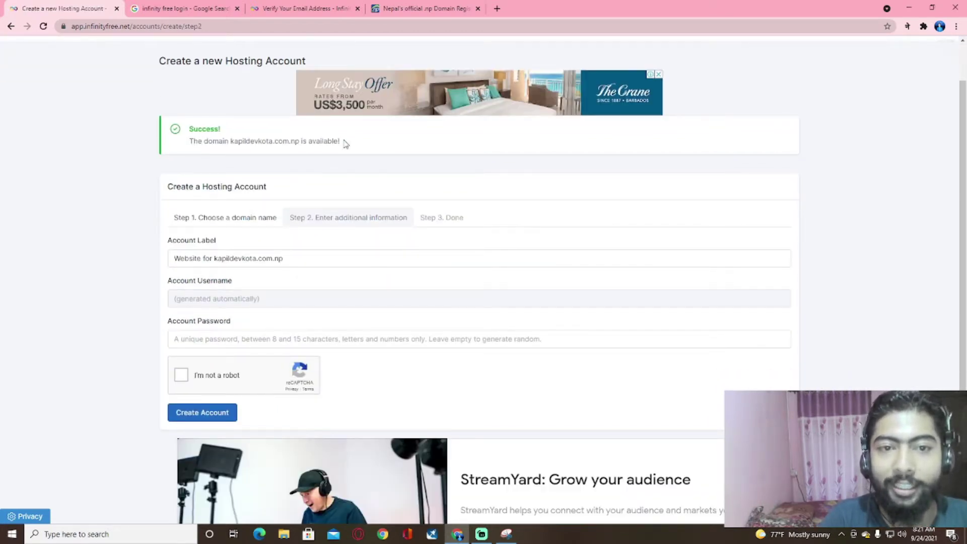
scroll(257, 247, "down", 1)
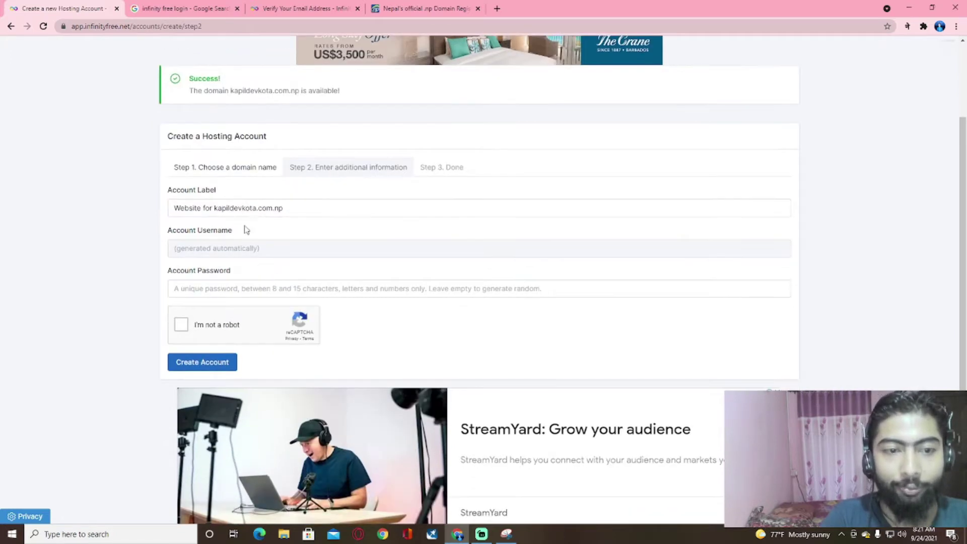
left_click_drag(303, 209, 167, 212)
type("Websit")
key("ctrl+a")
type("My")
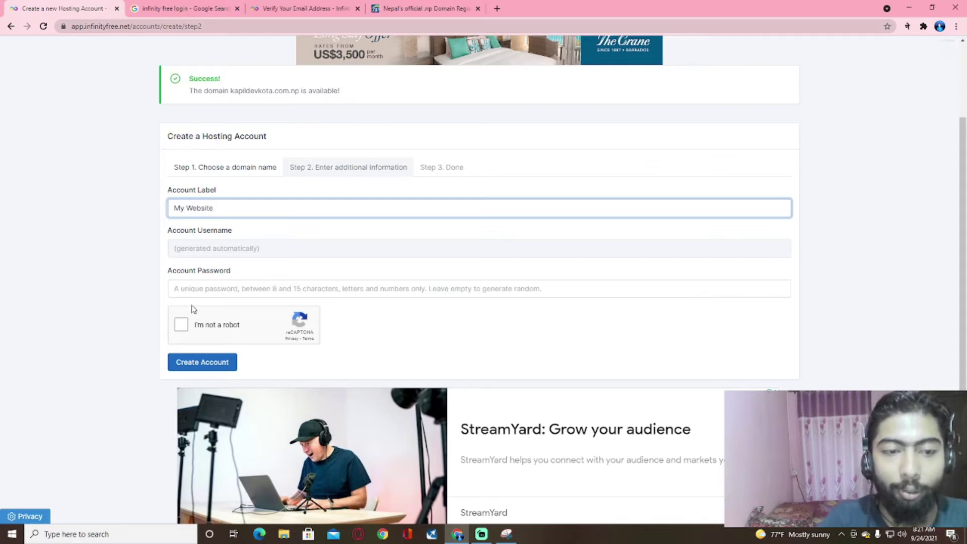
Step: Tick the 'I'm not a robot' check and submit the hosting account
left_click(181, 324)
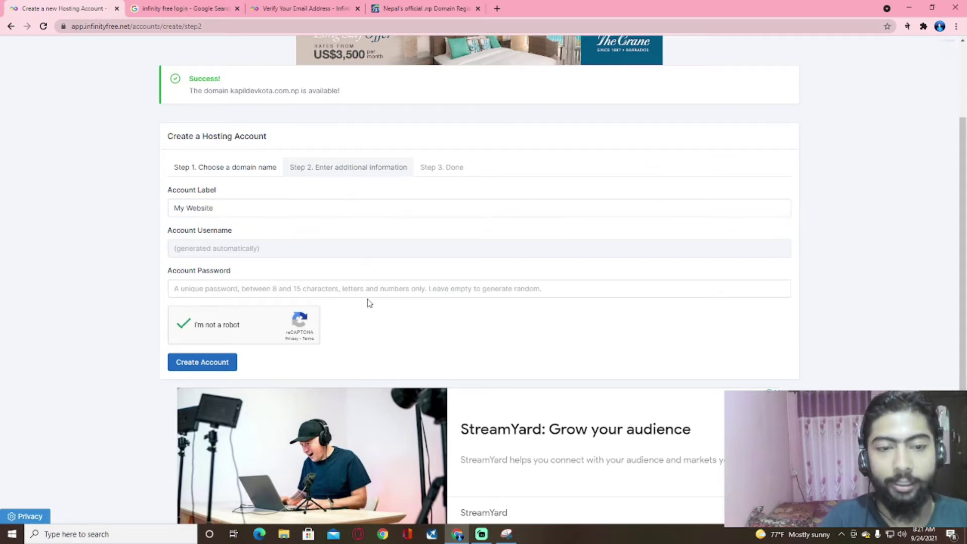
scroll(368, 302, "down", 1)
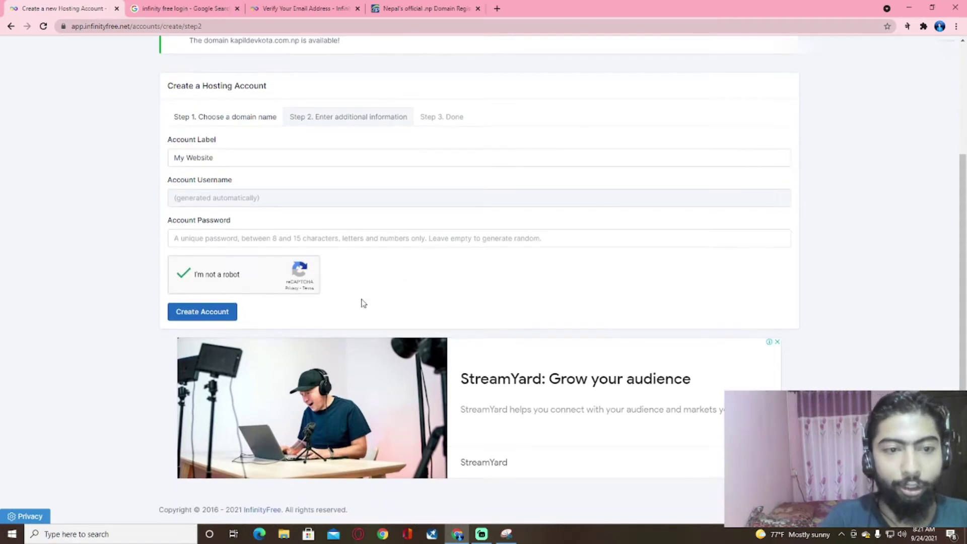
left_click(194, 312)
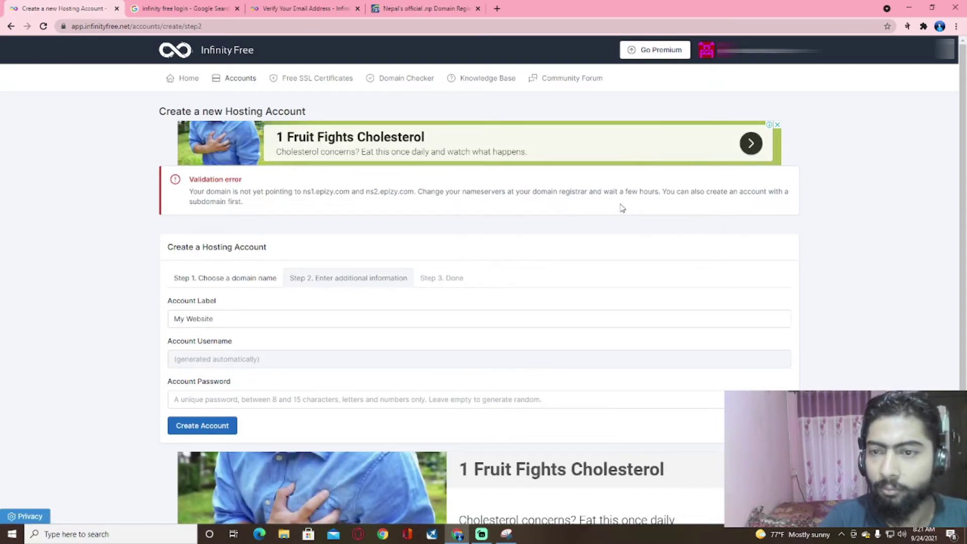
Step: Read the ns1.epizy.com / ns2.epizy.com validation error, then go to the .np registry tab
left_click_drag(190, 179, 375, 200)
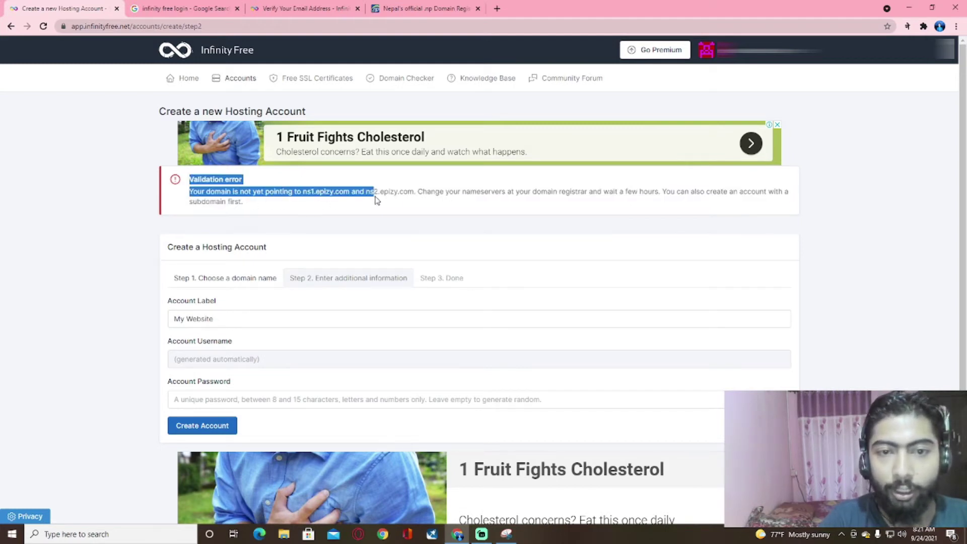
left_click(307, 209)
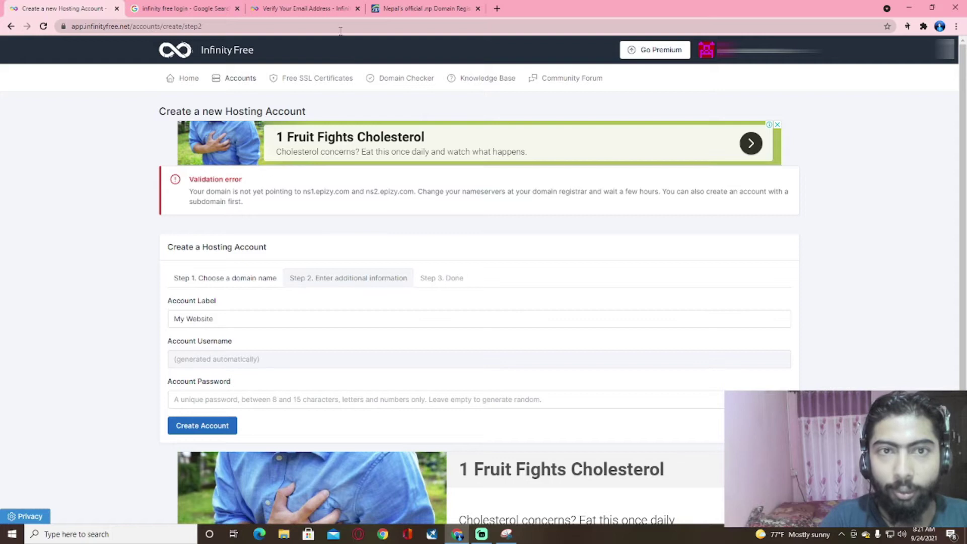
left_click(423, 9)
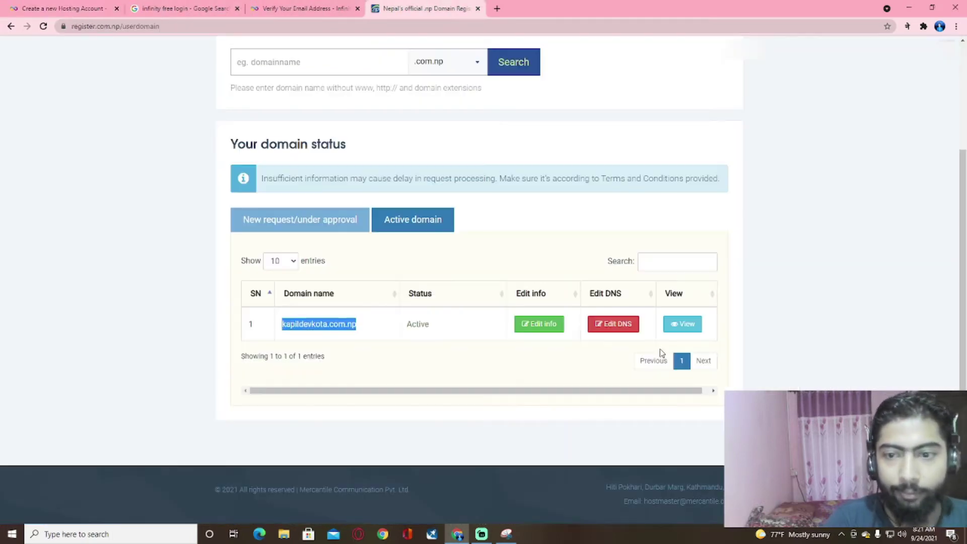
Step: Check kapildevkota.com.np's nameservers (both ns1.epizy.com) and open its Edit DNS Records page
left_click(686, 330)
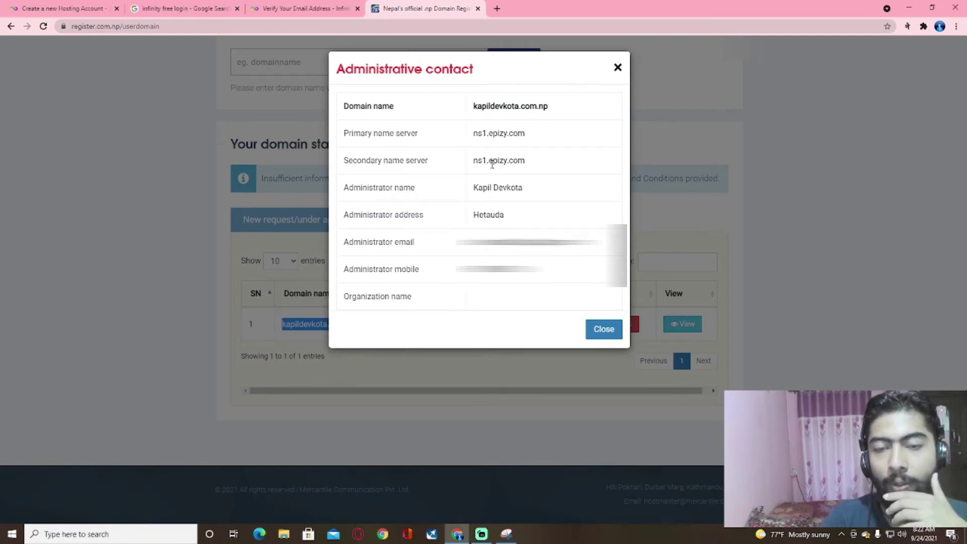
mouse_move(486, 161)
left_mouse_down()
mouse_move(474, 162)
mouse_move(483, 161)
left_mouse_up()
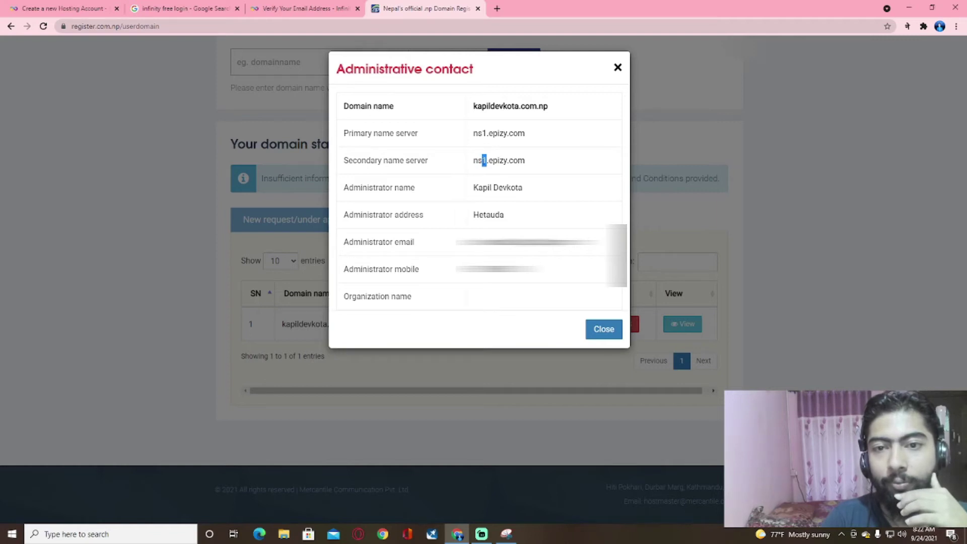
left_click(483, 162)
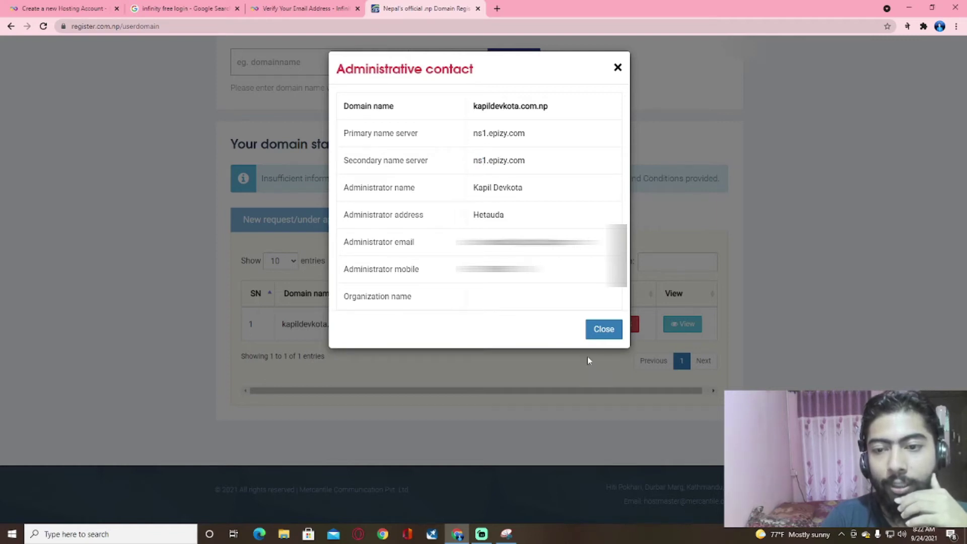
left_click(604, 329)
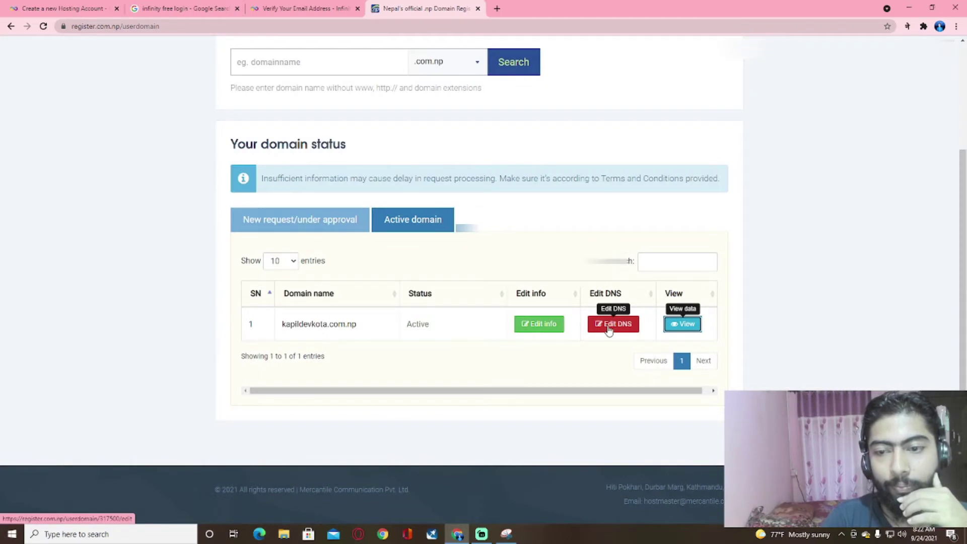
left_click(609, 328)
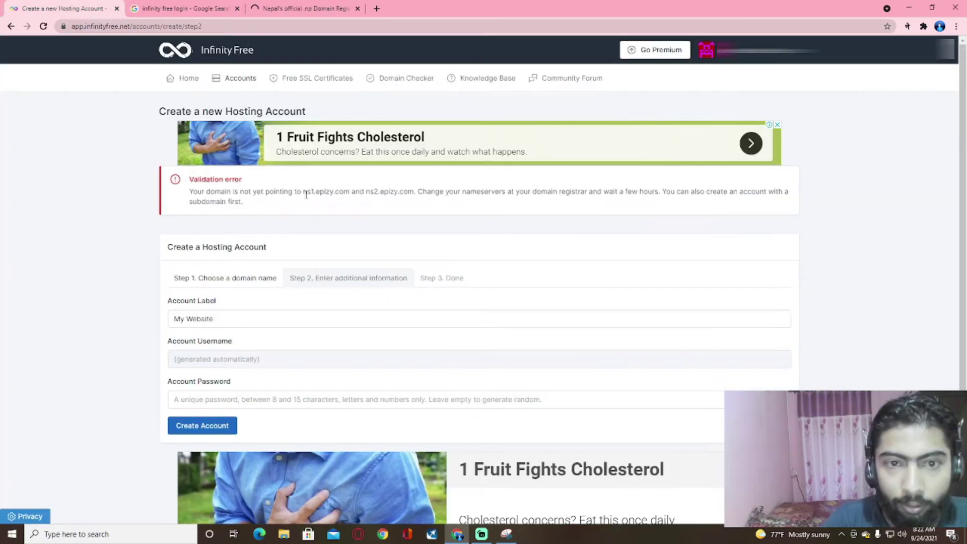
left_click_drag(306, 193, 414, 192)
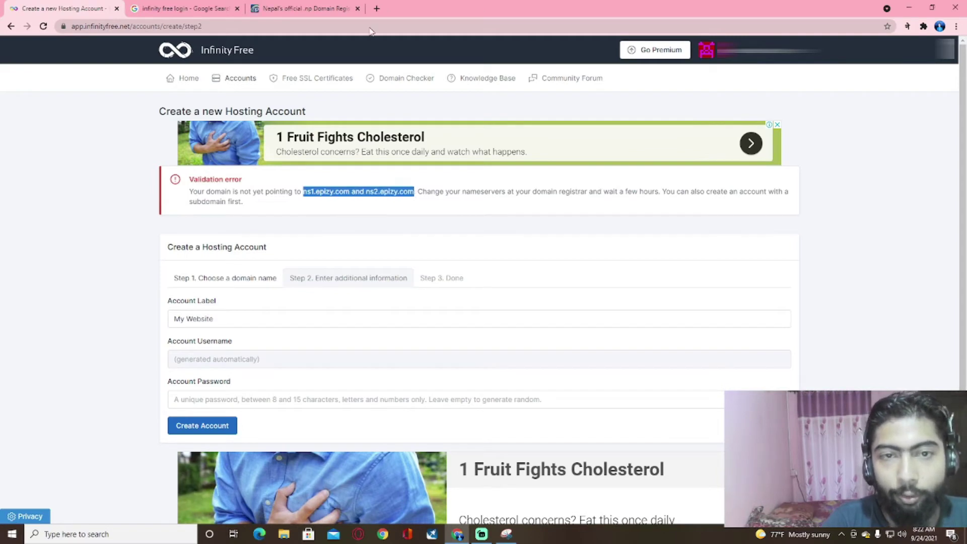
left_click(300, 5)
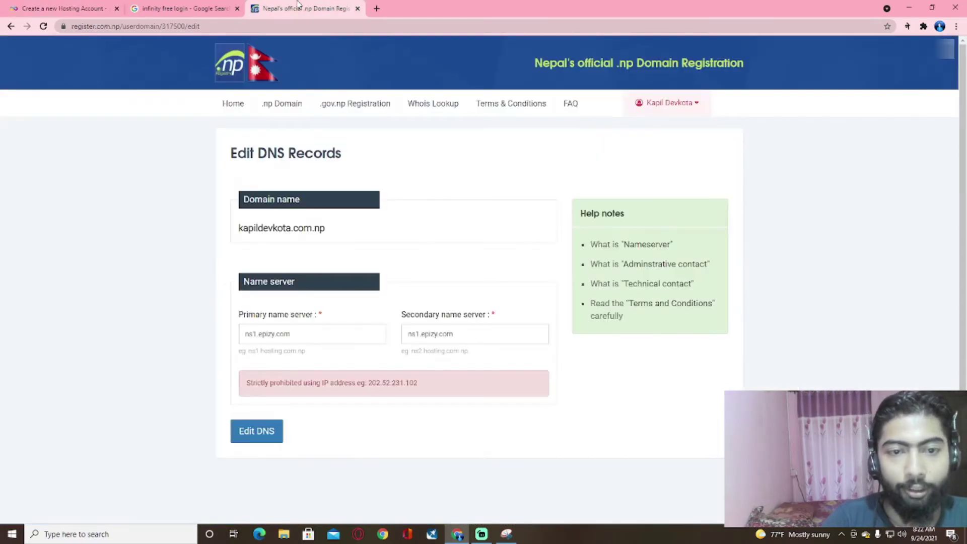
Step: Change the secondary name server to ns2.epizy.com and save the DNS records
left_click(418, 336)
key("BackSpace")
type("2")
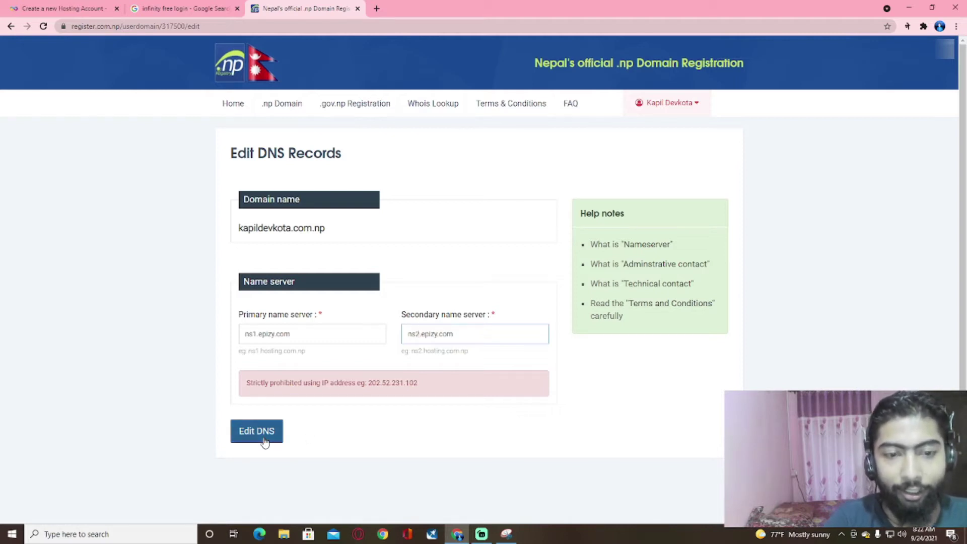
left_click(265, 442)
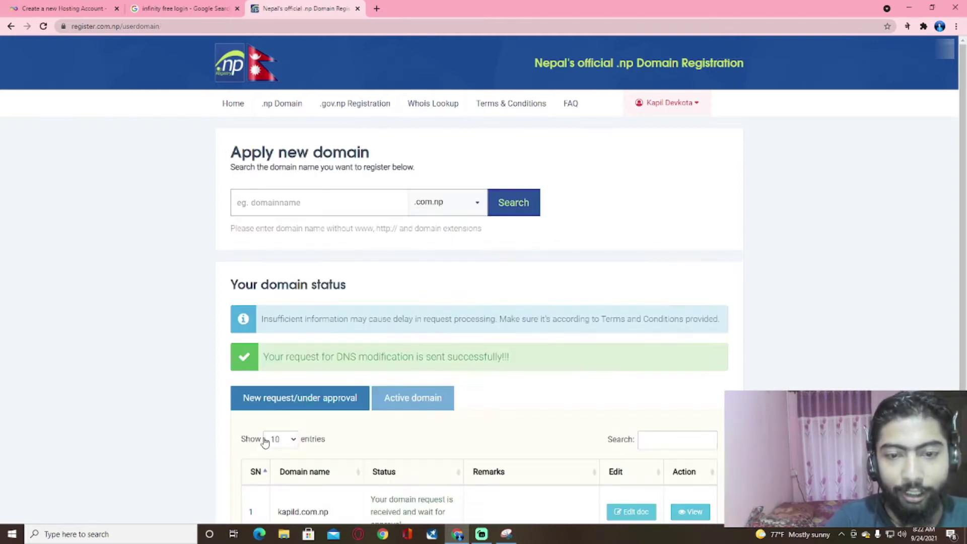
Step: Confirm kapildevkota.com.np shows Under DNS modification, then return to the InfinityFree form
scroll(447, 410, "down", 3)
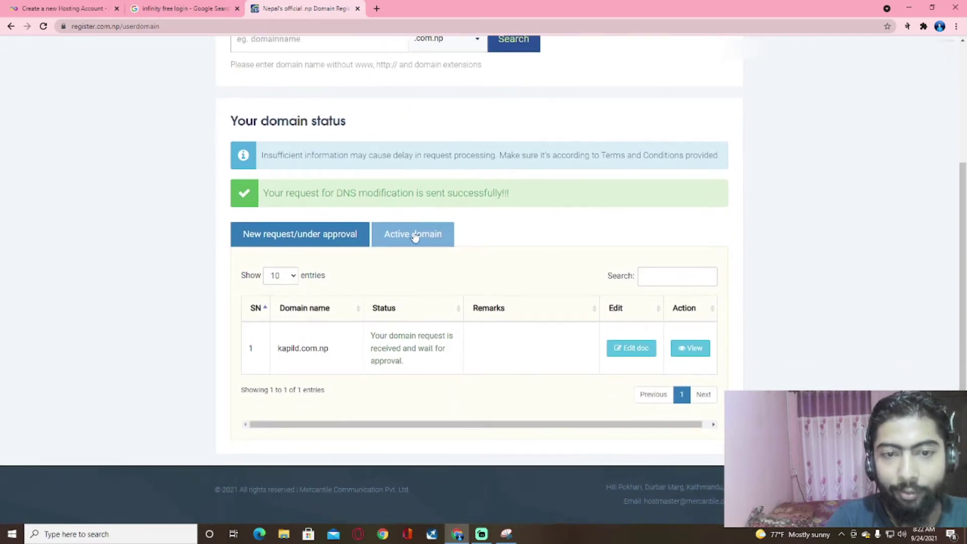
left_click(413, 234)
left_click_drag(408, 358, 493, 357)
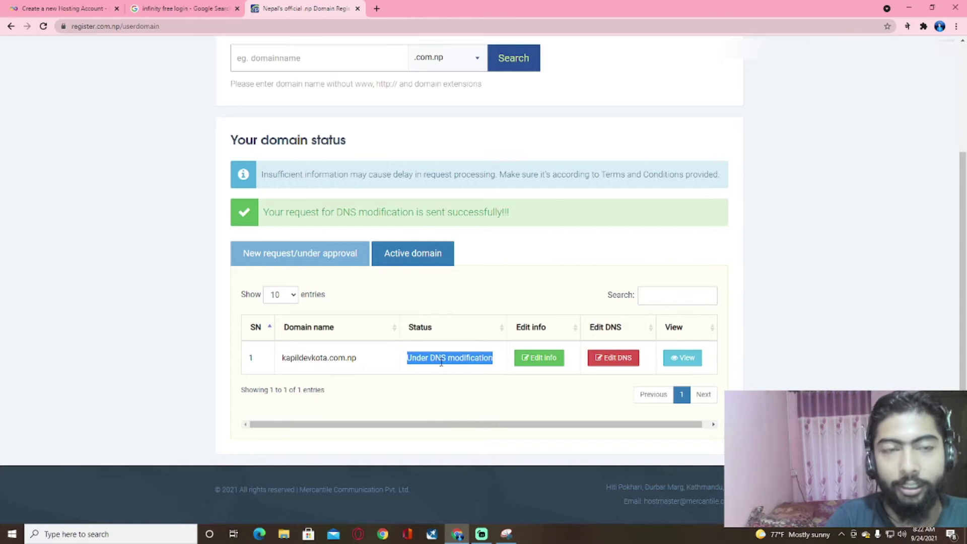
left_click(65, 9)
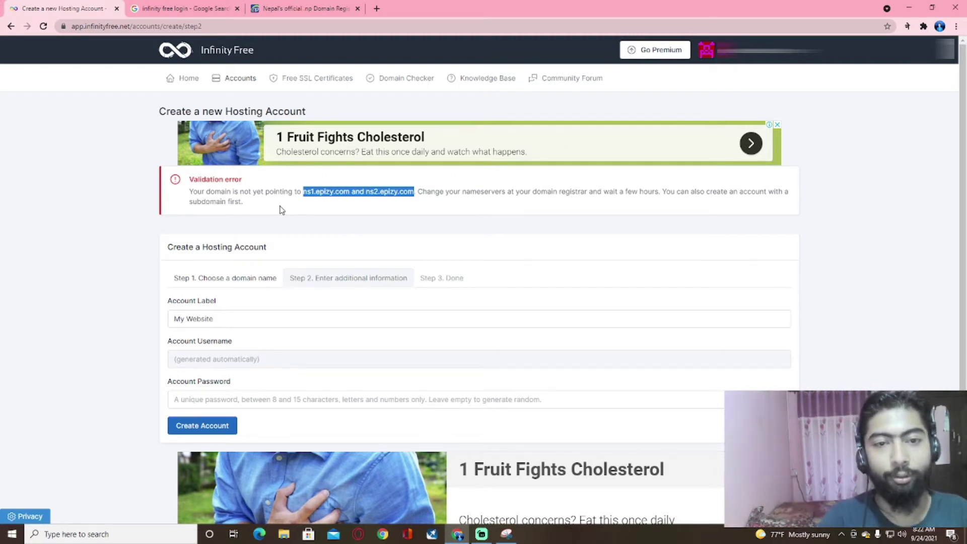
Step: Clear the nameserver highlight and scroll up the InfinityFree form to see kapildevkota.com.np available
left_click(307, 191)
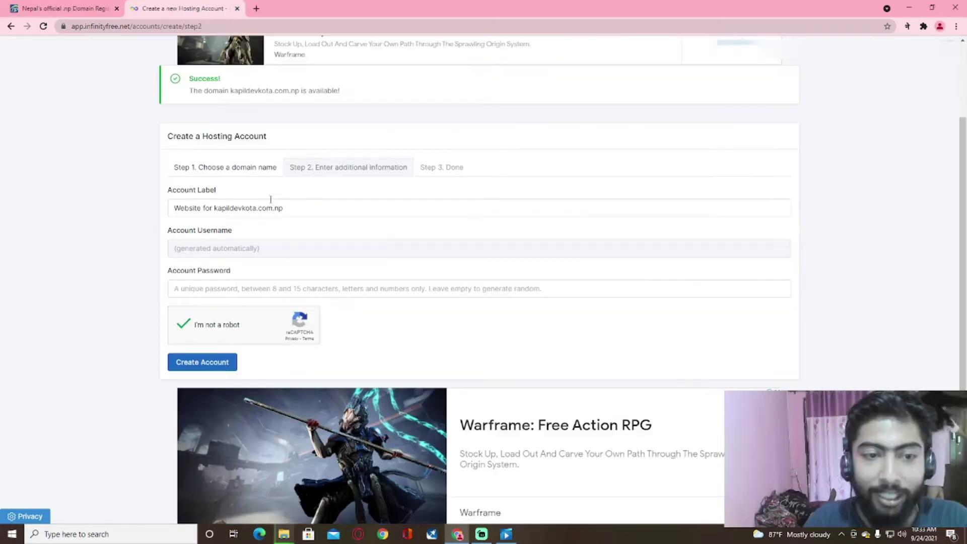
scroll(269, 200, "up", 1)
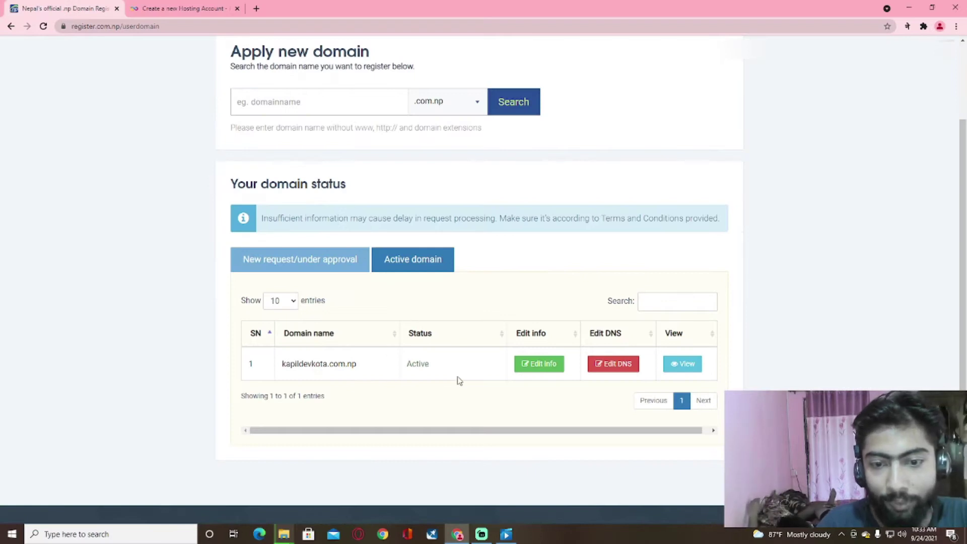
Step: View kapildevkota.com.np's registration details and confirm the name servers ns1.epizy.com and ns2.epizy.com
left_click(697, 372)
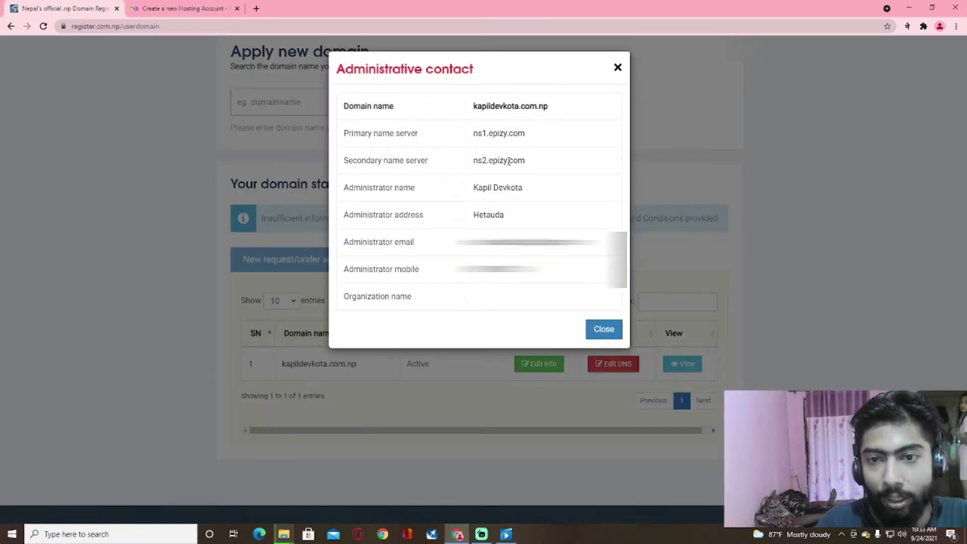
left_click_drag(517, 160, 466, 165)
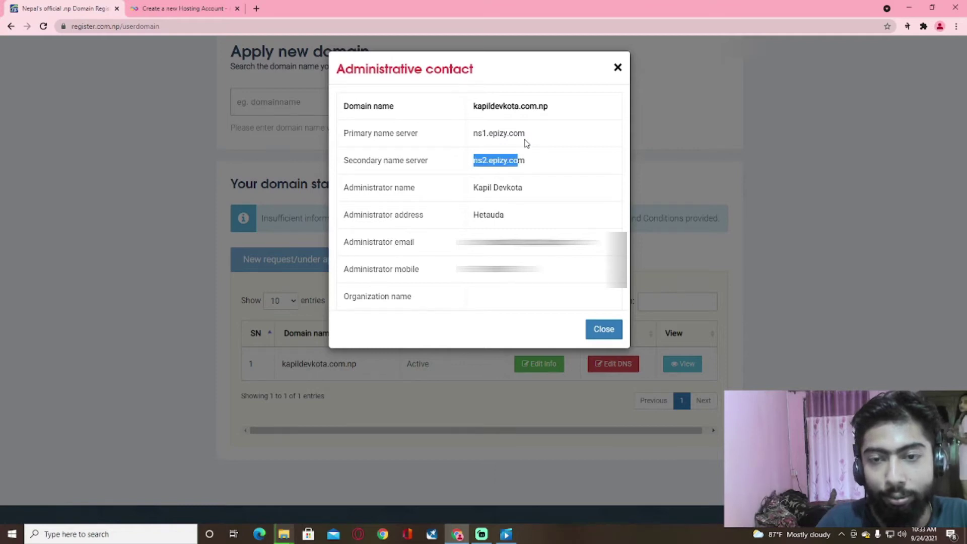
left_click_drag(530, 160, 475, 164)
left_click(604, 332)
Step: Label the new hosting account 'My website' and create it
left_click(194, 6)
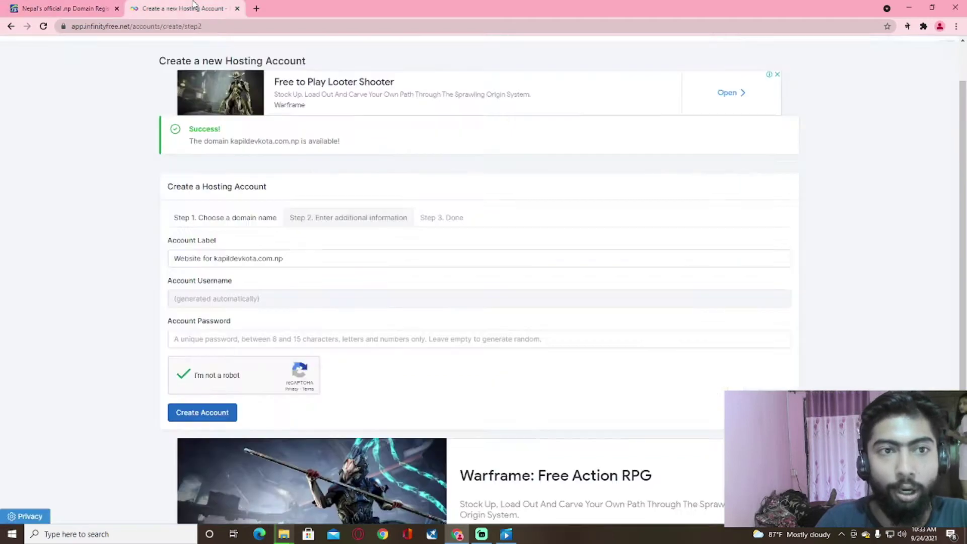
scroll(227, 313, "down", 1)
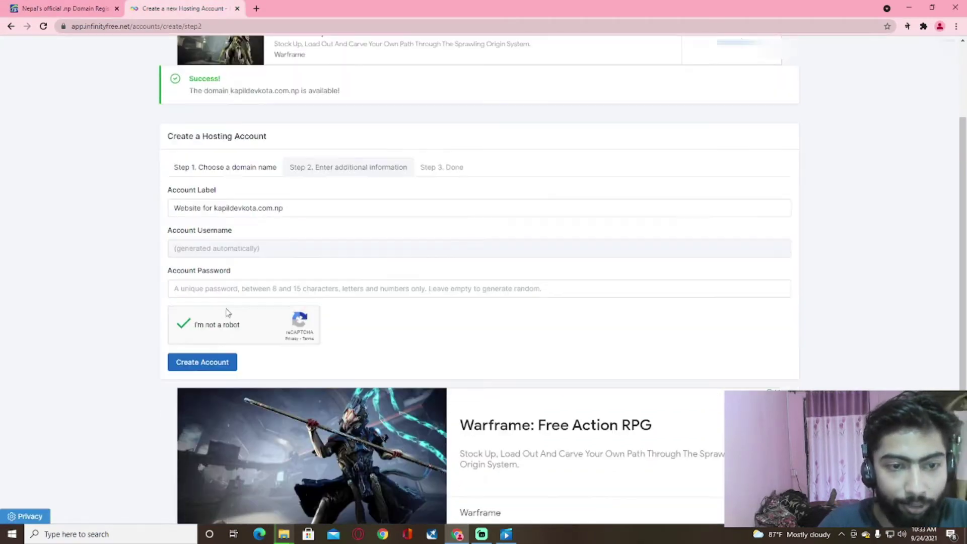
left_click_drag(319, 207, 169, 208)
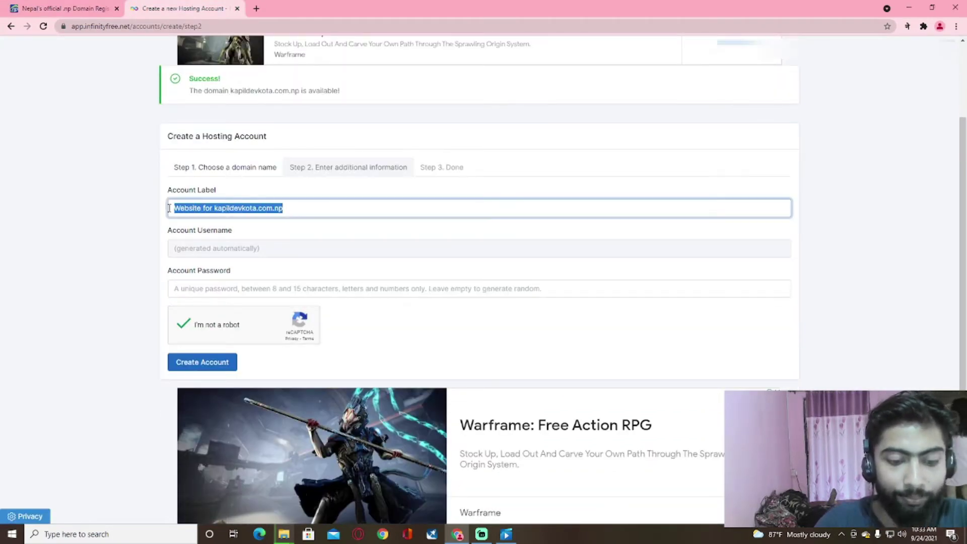
type("My website")
left_click(212, 367)
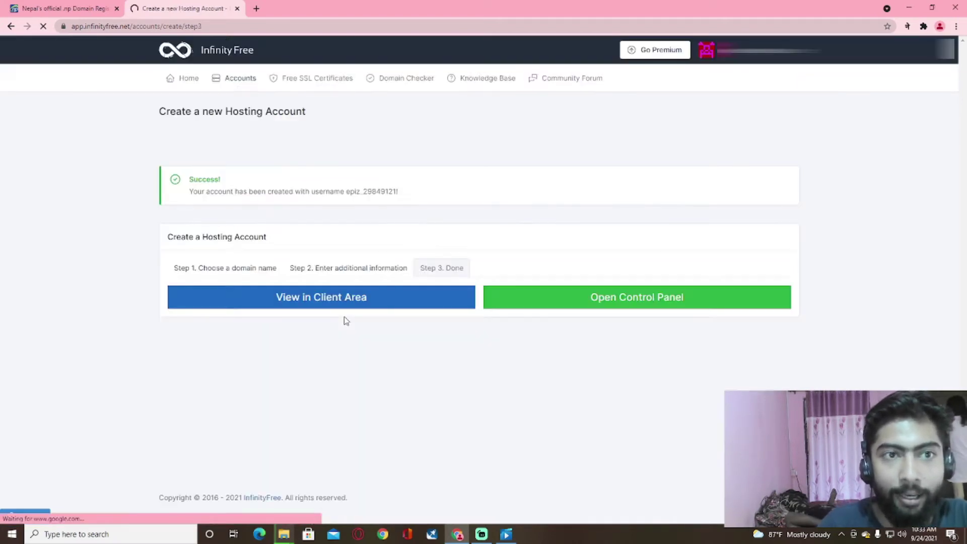
Step: Open the control panel and the new account's client area in background tabs
left_click_drag(190, 190, 304, 210)
left_click(326, 212)
middle_click(615, 296)
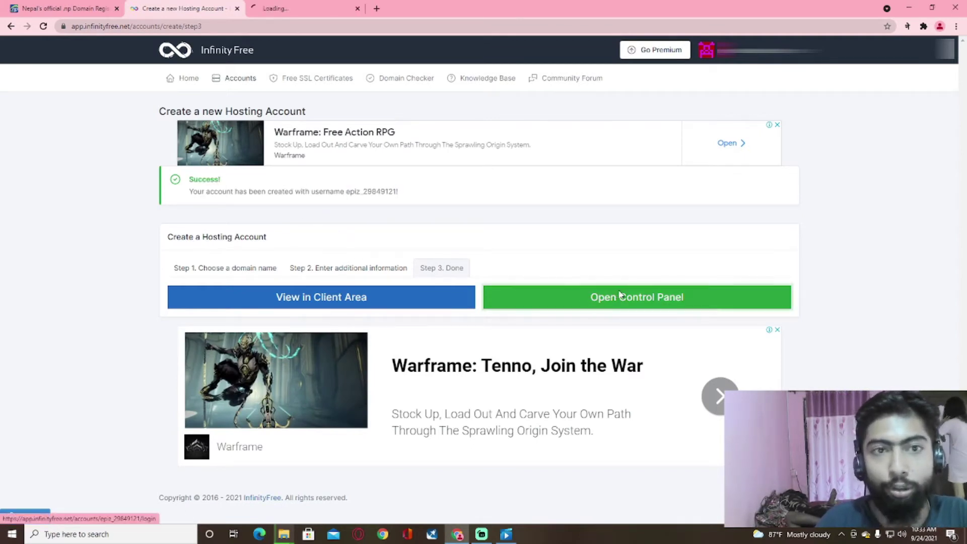
middle_click(323, 300)
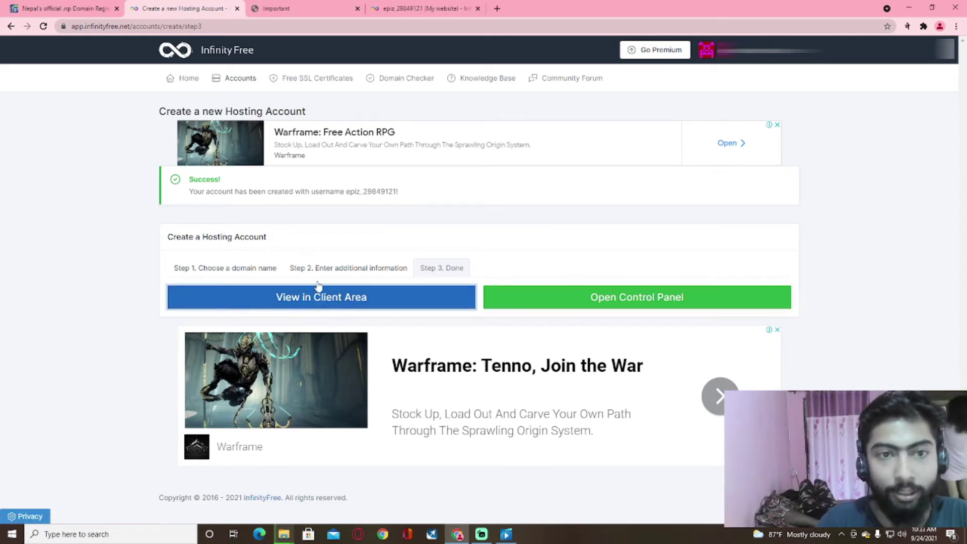
left_click(185, 79)
Step: Approve the control panel notice and browse the loaded file, database, domain and email tools
left_click(276, 8)
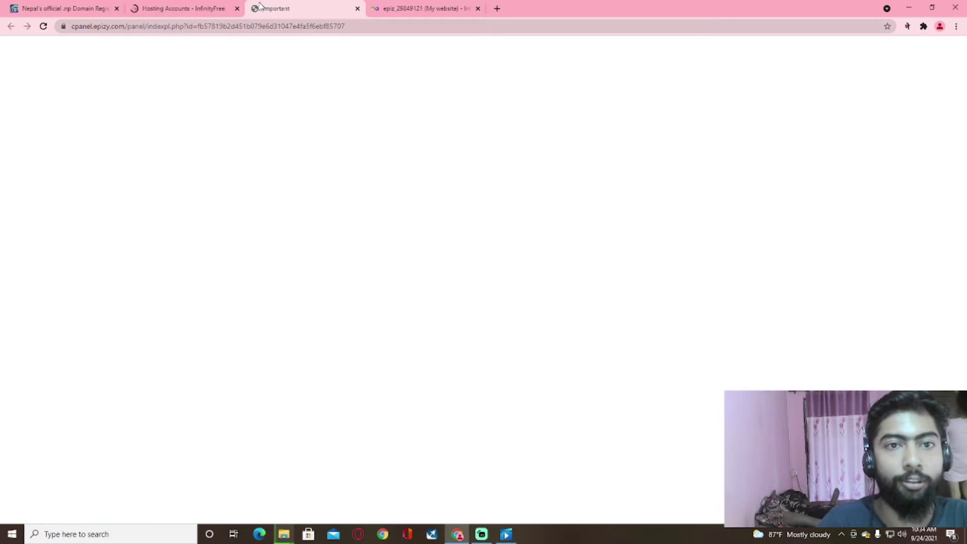
left_click(464, 386)
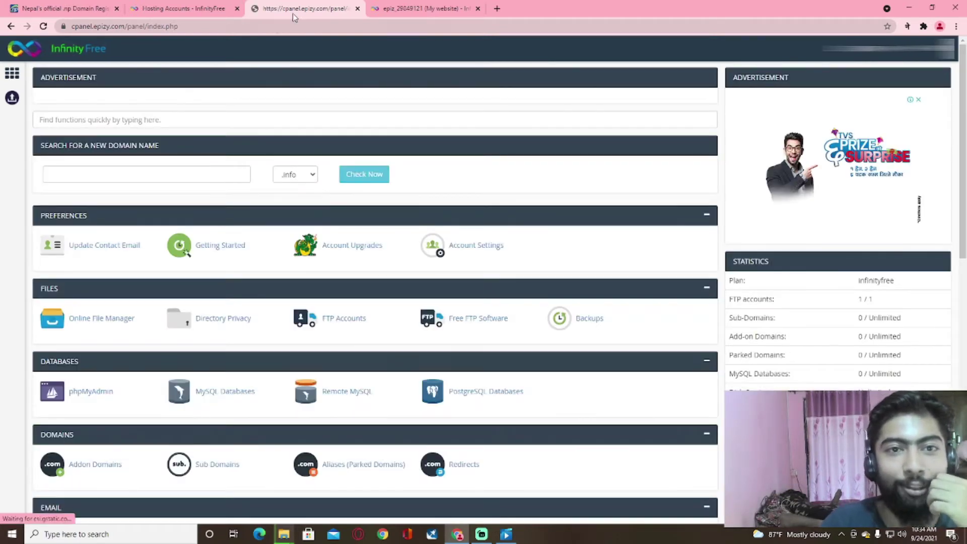
scroll(304, 251, "down", 2)
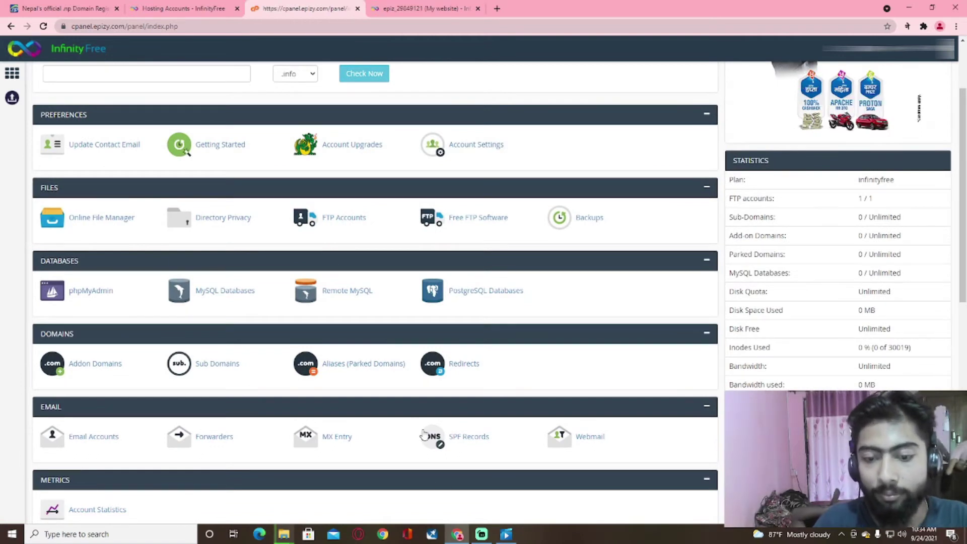
scroll(352, 190, "up", 1)
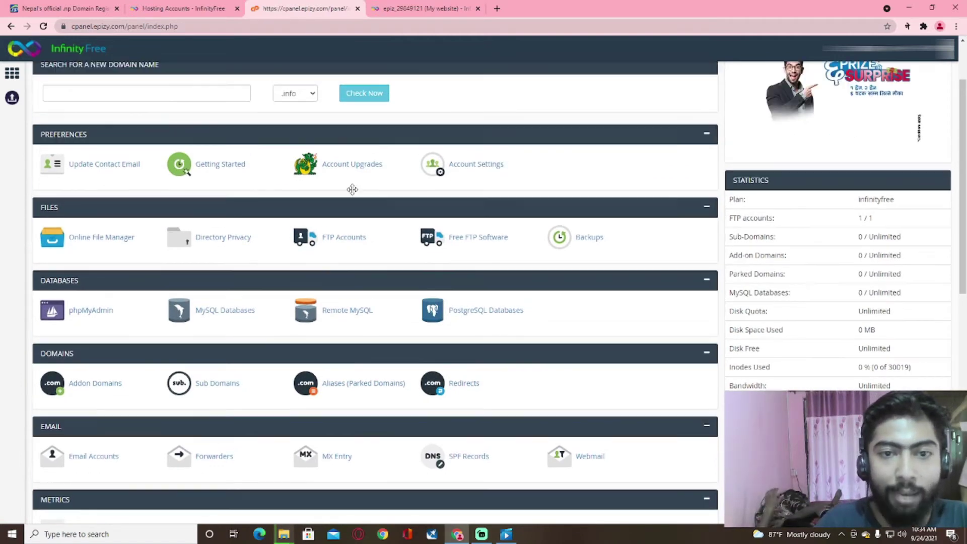
scroll(352, 189, "down", 10)
scroll(353, 192, "up", 7)
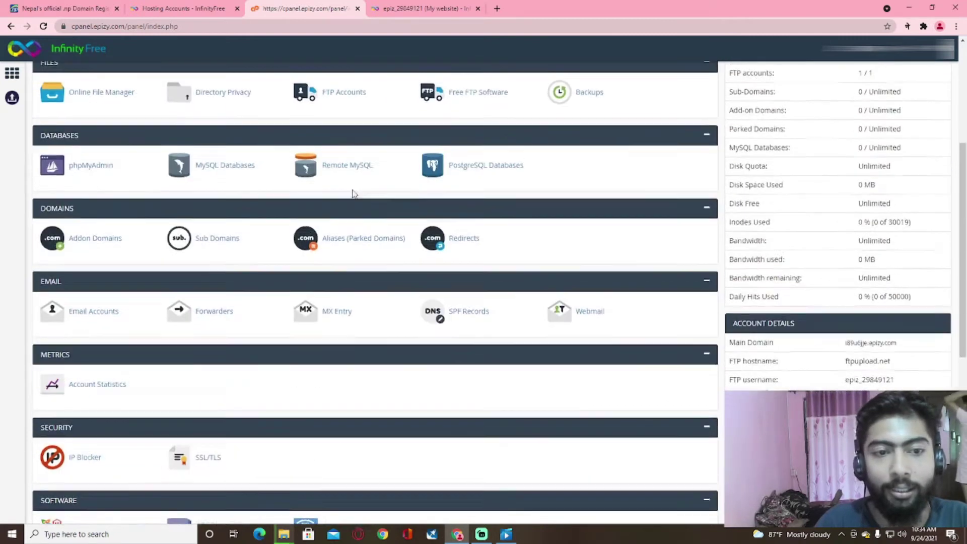
scroll(352, 194, "up", 5)
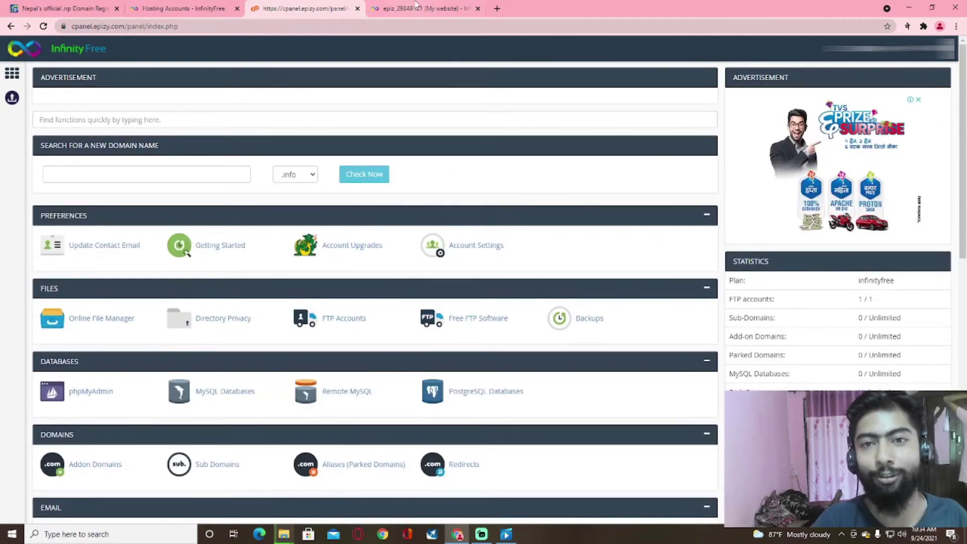
Step: Review the My website account and MySQL details, still Pending Creation, then start a blank tab
left_click(450, 7)
scroll(527, 279, "down", 6)
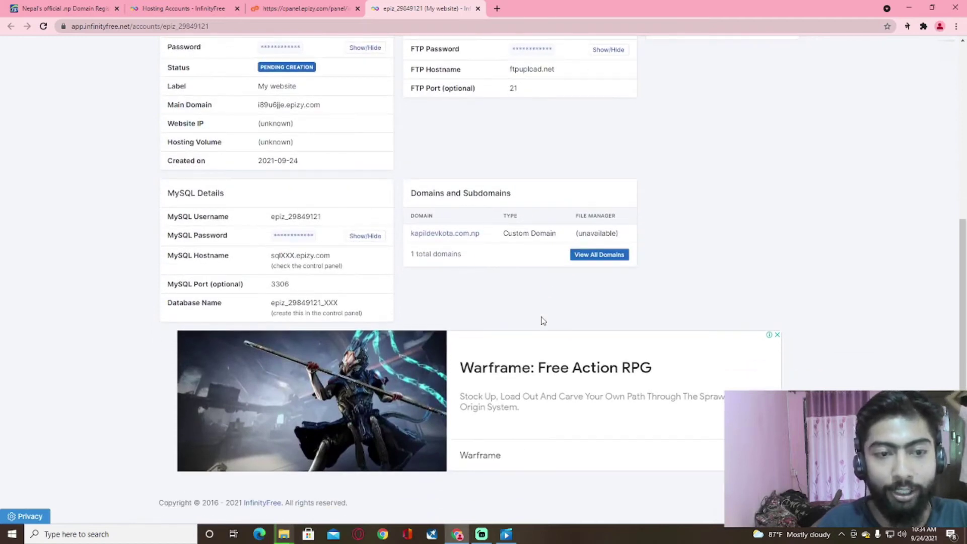
scroll(543, 321, "up", 3)
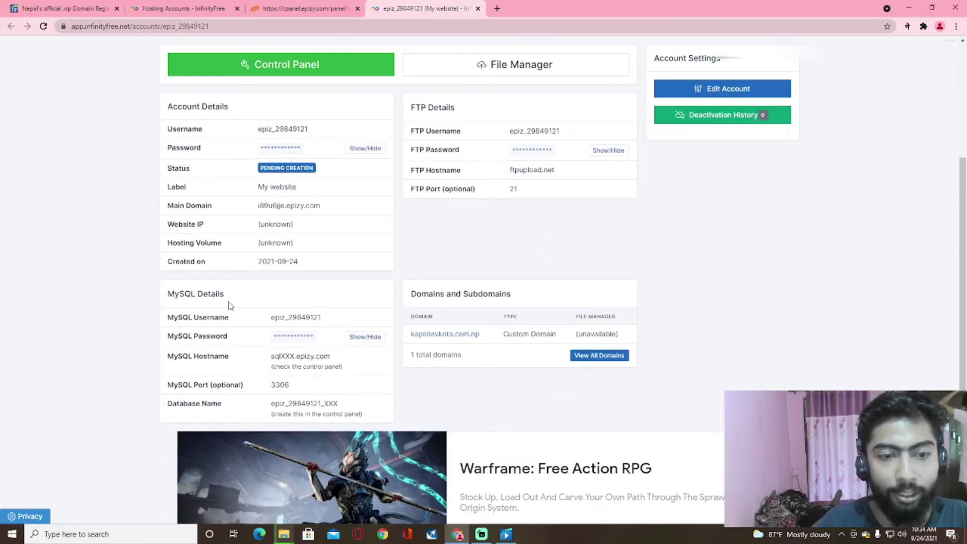
left_click_drag(229, 304, 161, 296)
left_click(317, 217)
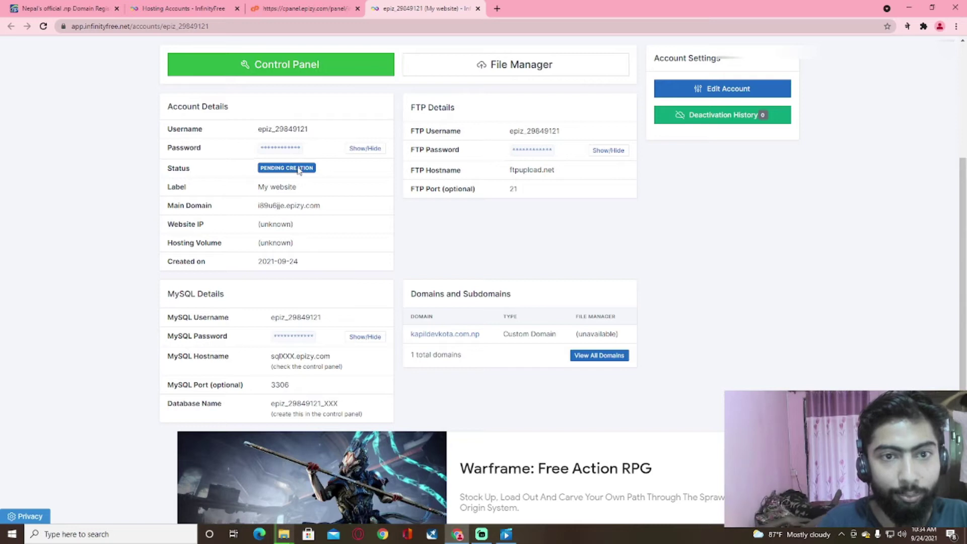
scroll(565, 261, "down", 1)
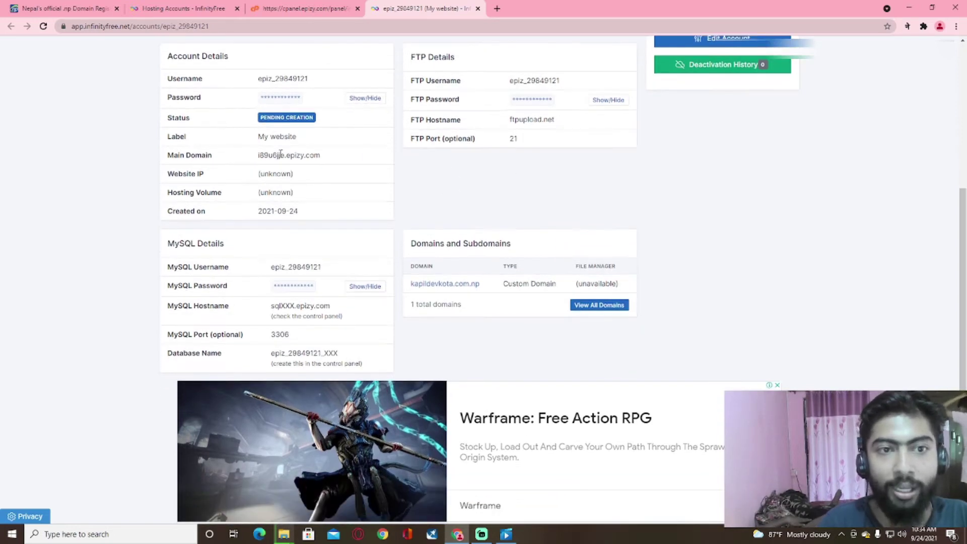
scroll(280, 153, "up", 2)
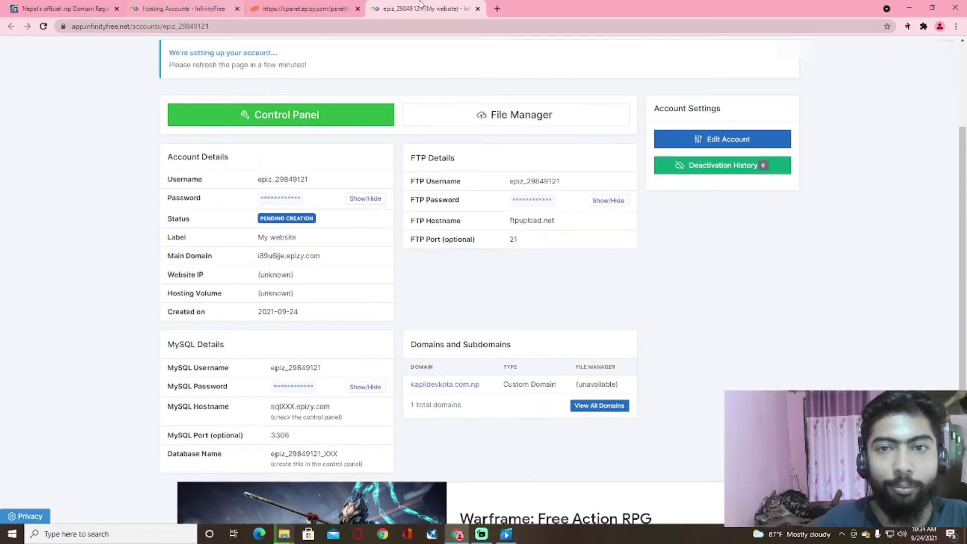
left_click(500, 14)
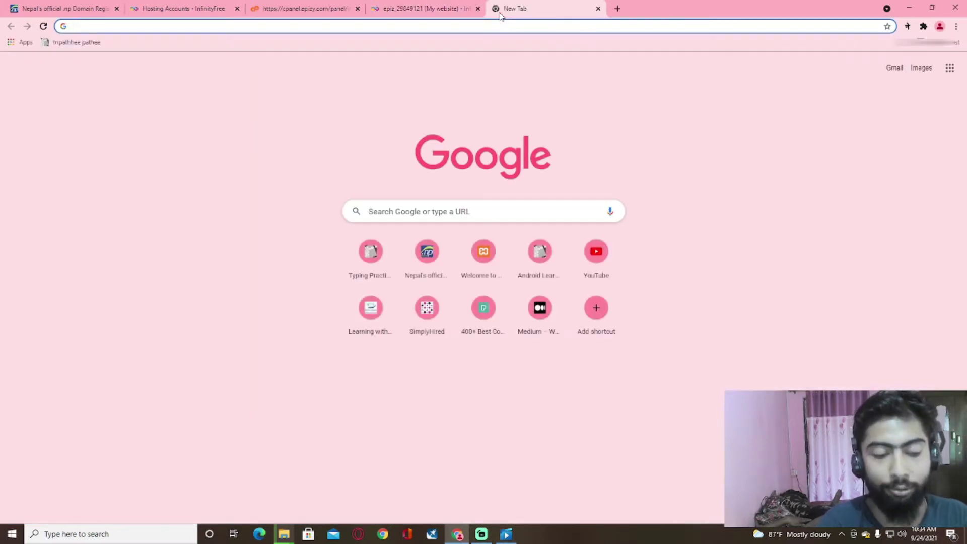
Step: Load kapildevkota.com.np and check its default 'Let's Make Something Awesome' page
type("ke")
key("BackSpace")
key("BackSpace")
type("apildevkota.com.np")
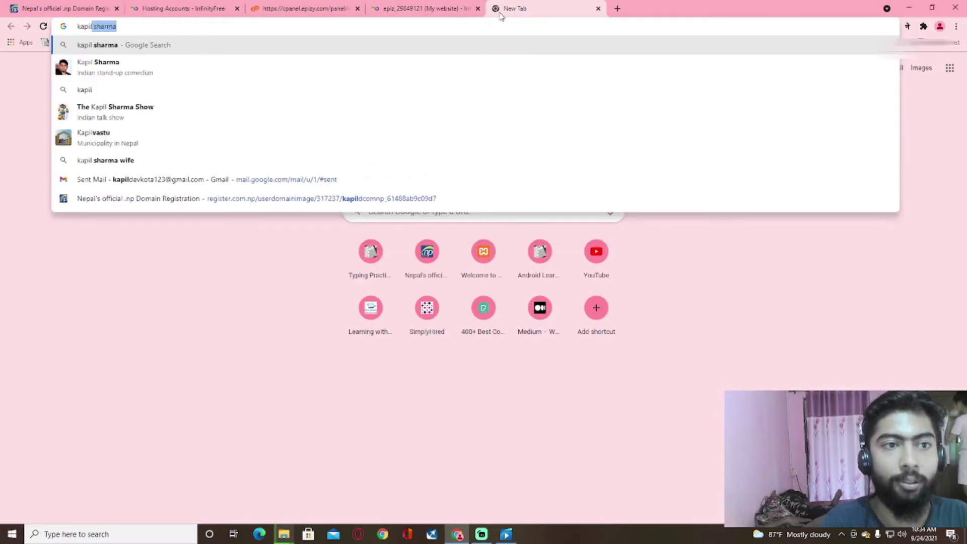
key("Return")
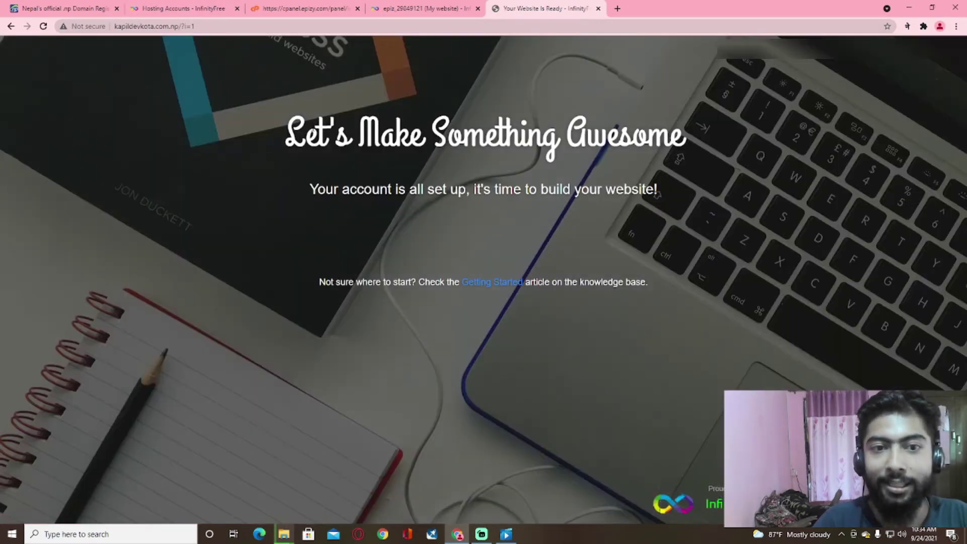
left_click_drag(282, 113, 661, 190)
left_click(660, 189)
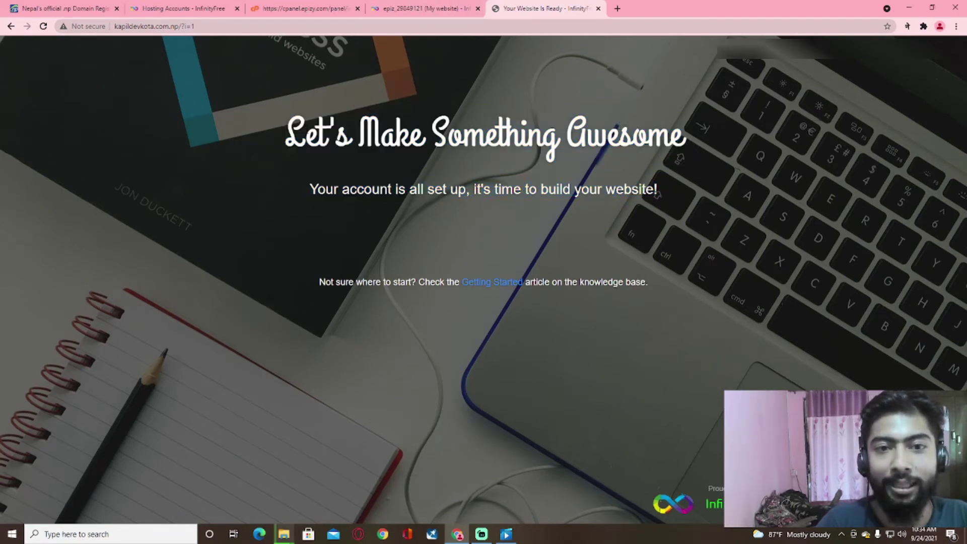
Step: Reorder the tabs: live website first, Hosting Accounts second, control panel third
left_click(412, 10)
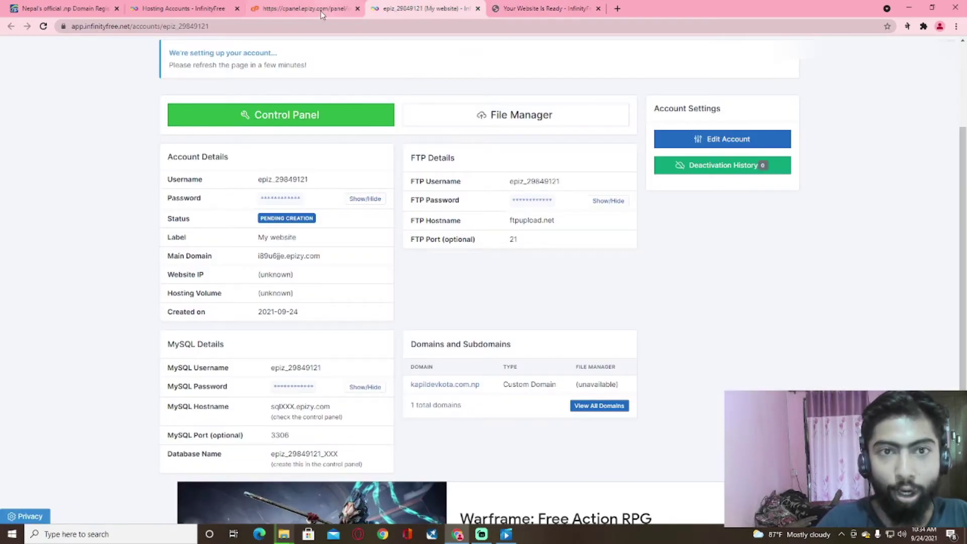
left_click(521, 6)
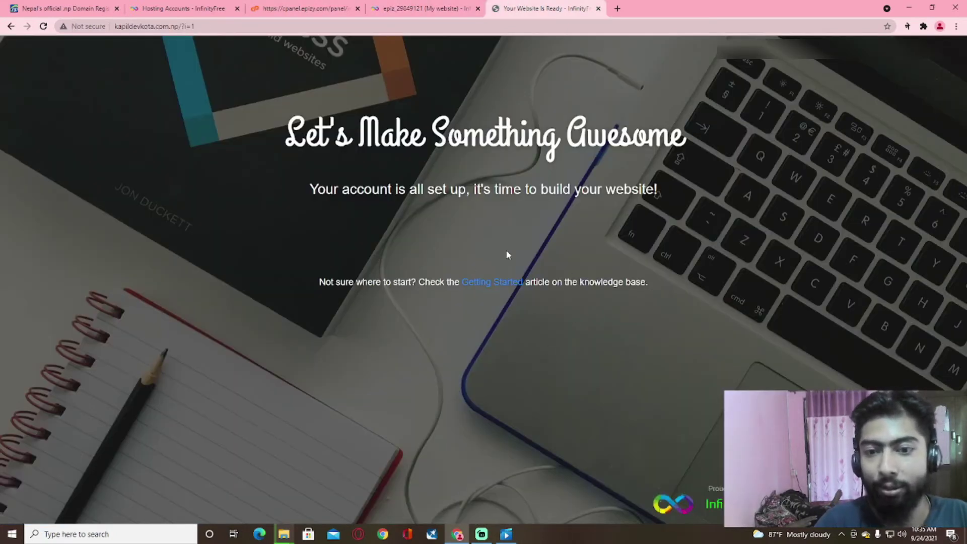
left_click_drag(534, 8, 2, 5)
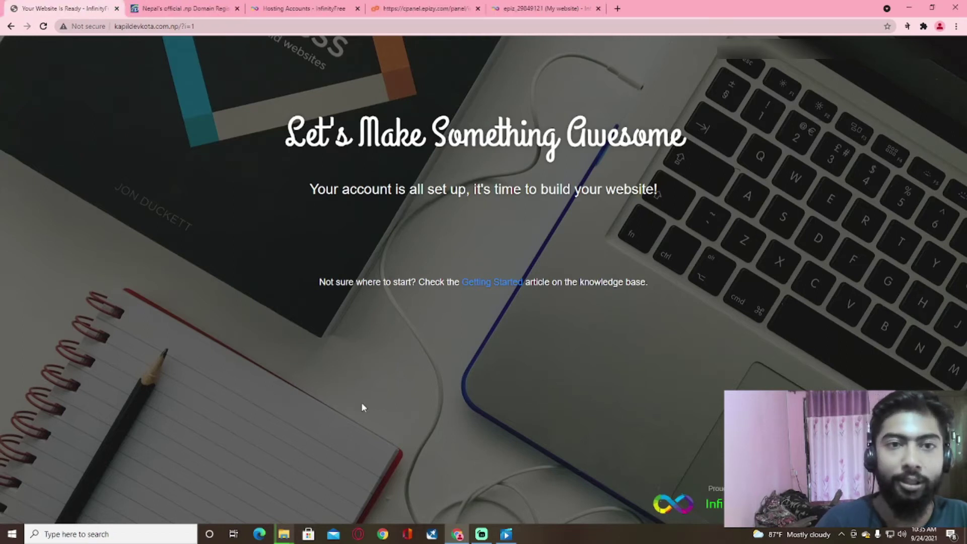
left_click_drag(302, 8, 184, 8)
left_click_drag(425, 8, 319, 2)
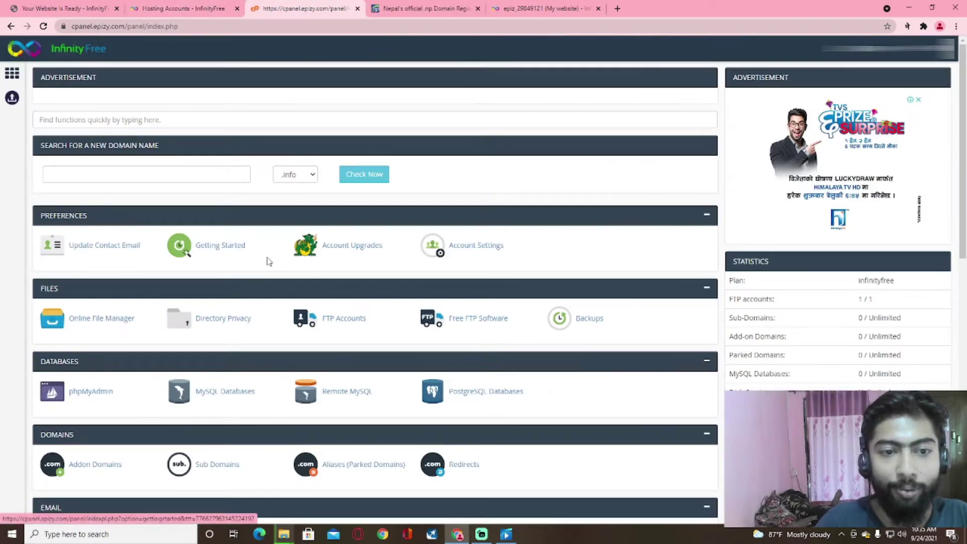
Step: Close the register.com.np domain registration tab
left_click(424, 6)
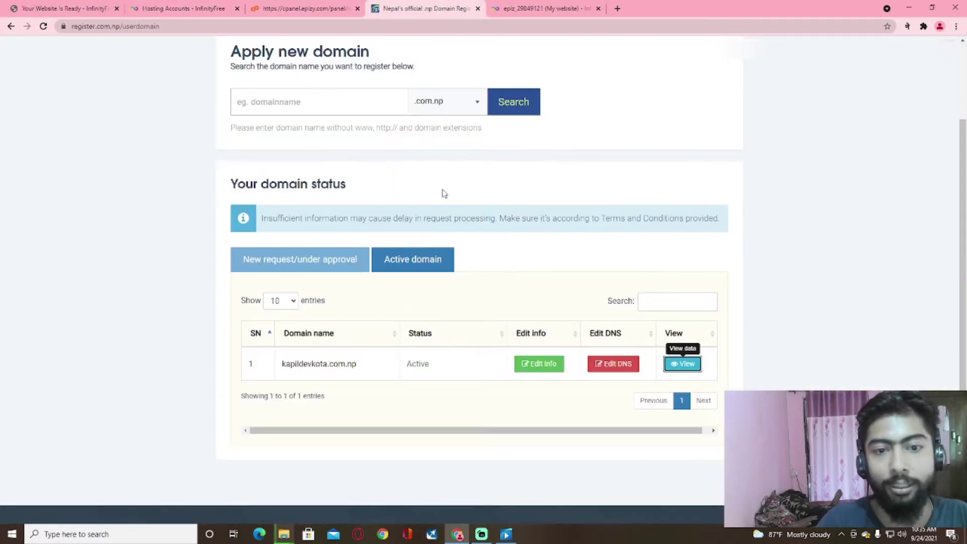
scroll(478, 348, "up", 2)
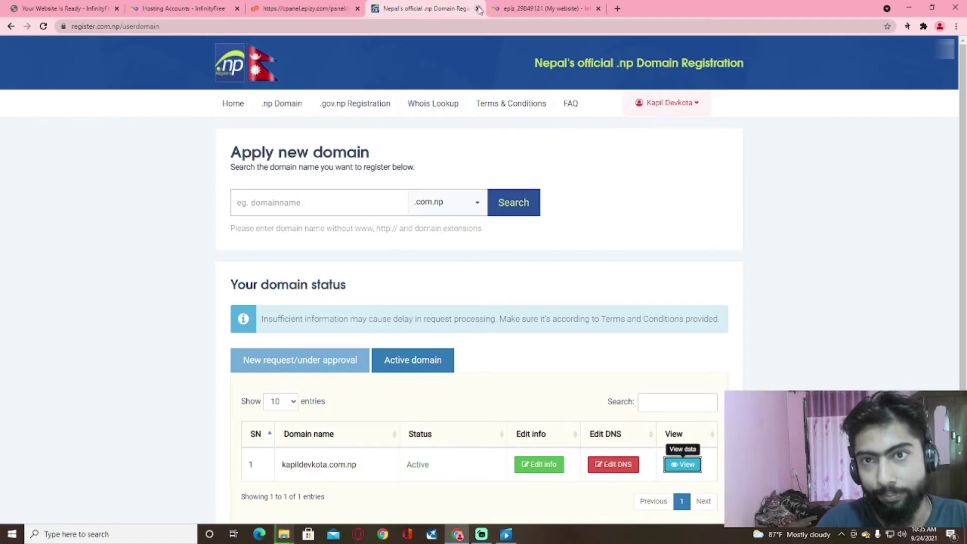
left_click(479, 9)
Step: Check all domains, reopen the account page showing Active, and launch its File Manager
scroll(365, 148, "up", 2)
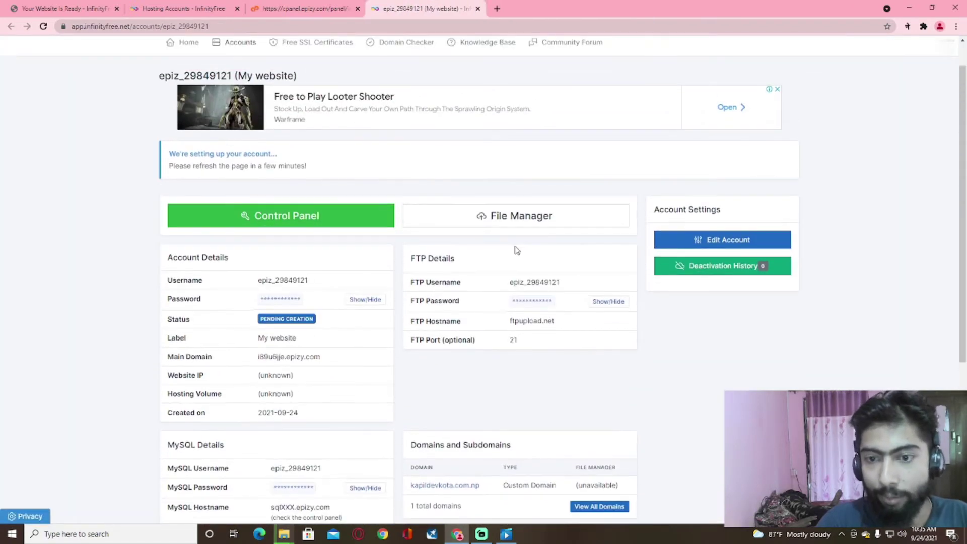
scroll(560, 358, "down", 2)
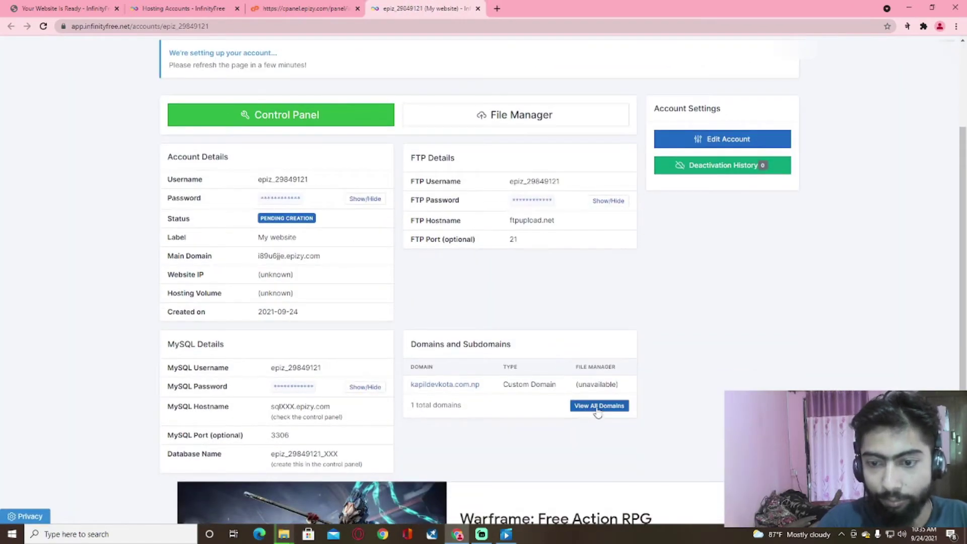
left_click(597, 406)
left_click(605, 231)
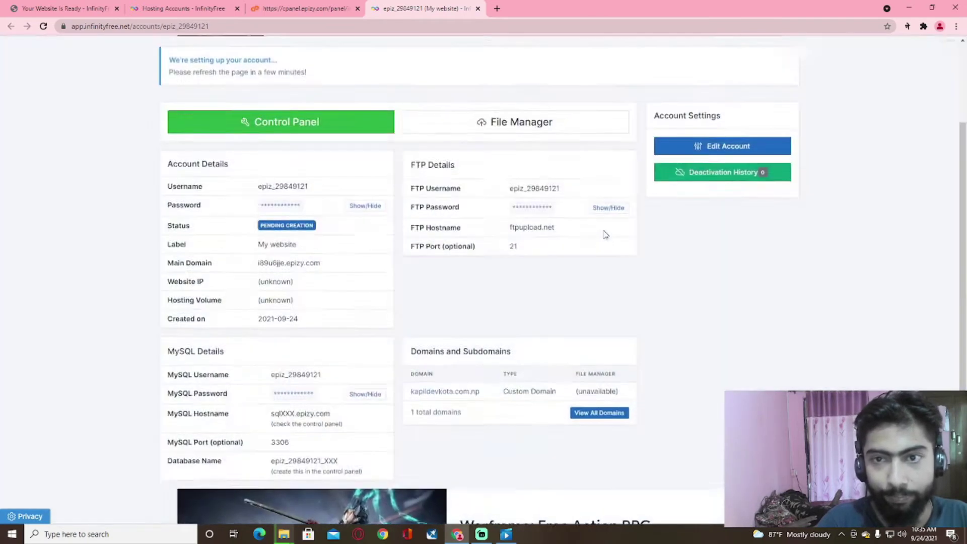
scroll(580, 212, "up", 1)
middle_click(514, 165)
left_click(535, 8)
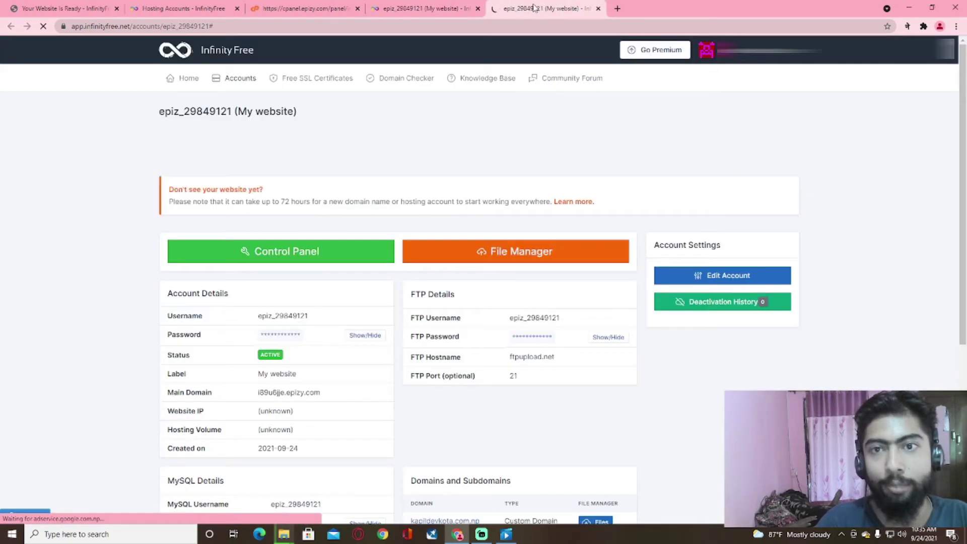
left_click(476, 252)
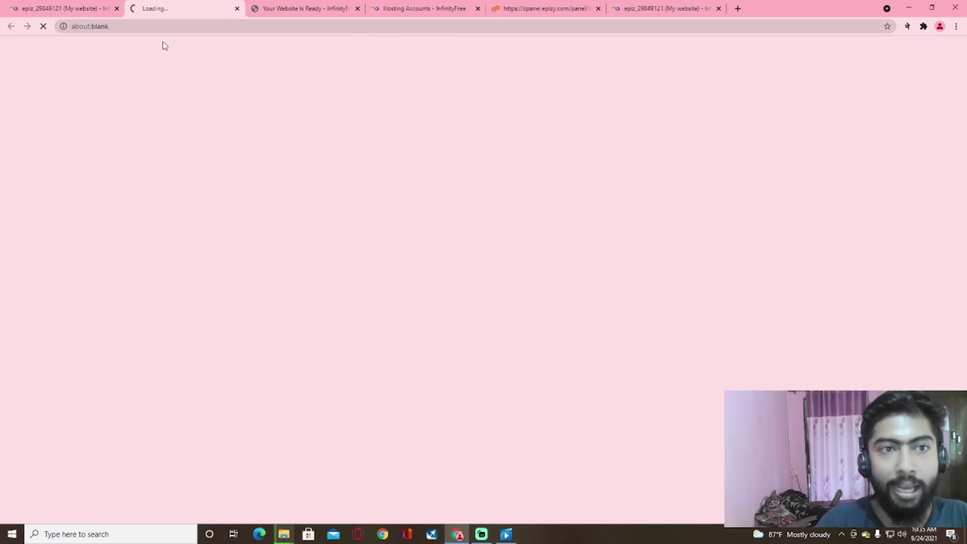
Step: Close the outdated account tab and open htdocs, showing index2.html and the upload placeholder
left_click(117, 8)
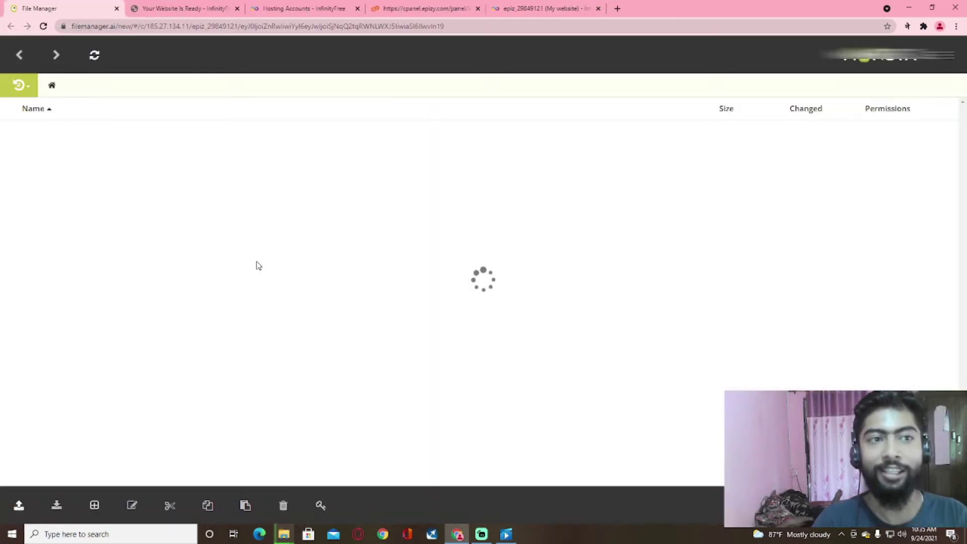
left_click(42, 134)
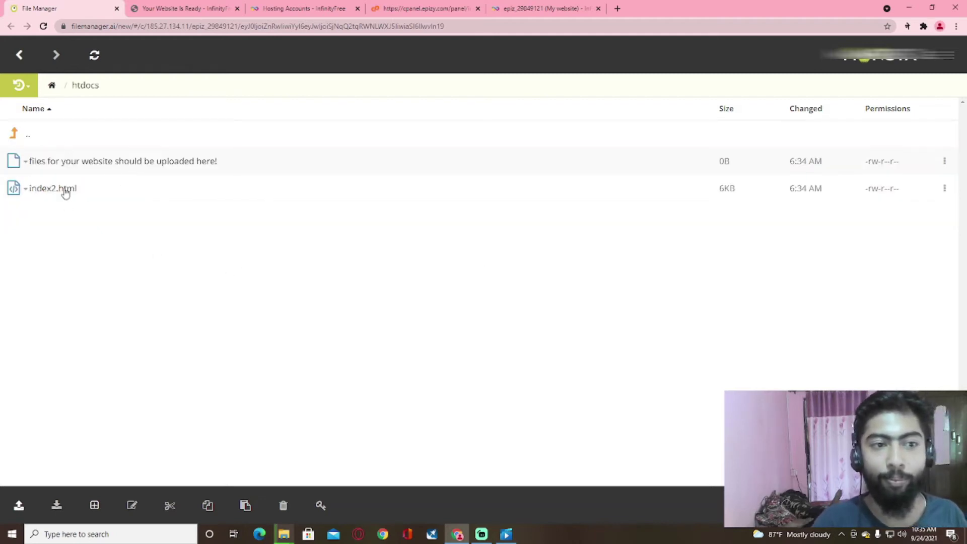
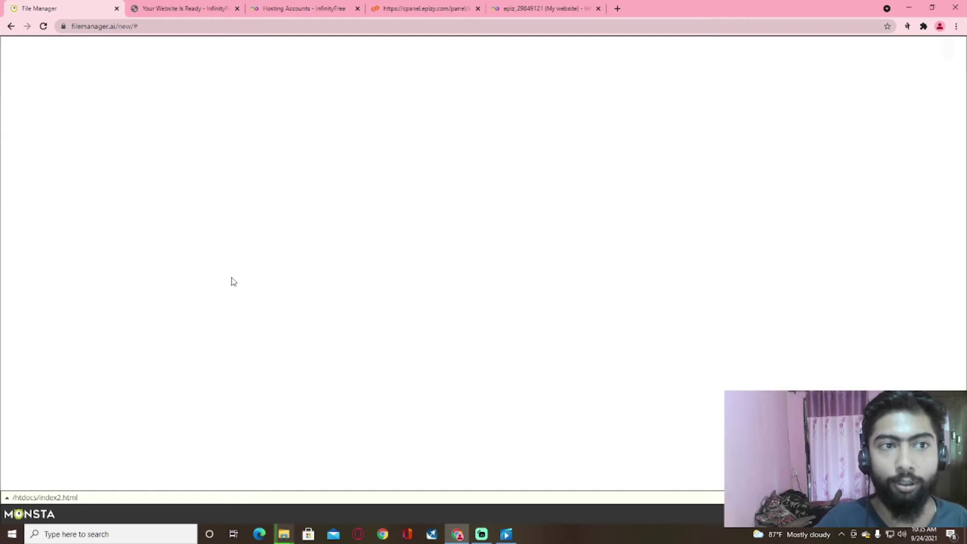
Step: Look over index2.html's code and the live site, then close File Manager and return to Hosting Accounts
scroll(233, 302, "down", 5)
scroll(233, 306, "up", 2)
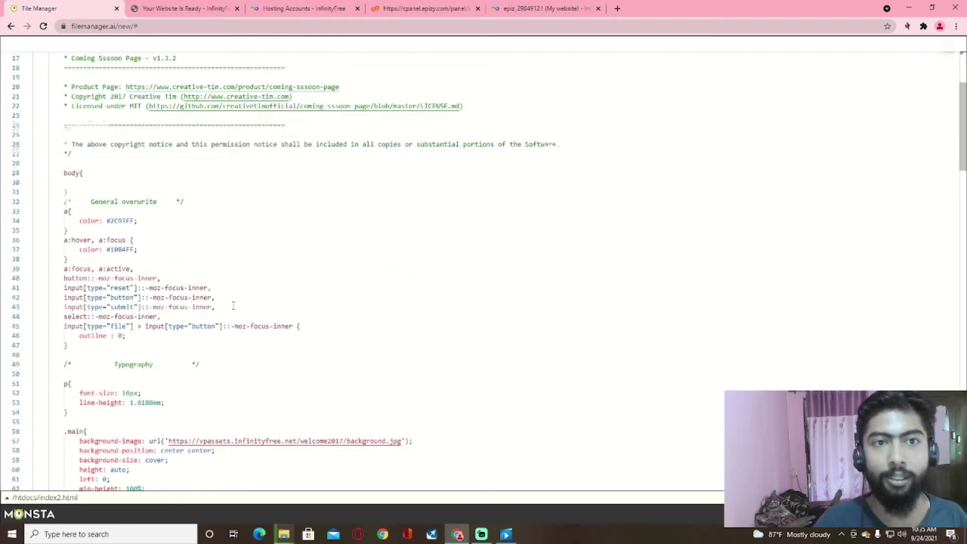
left_click(181, 9)
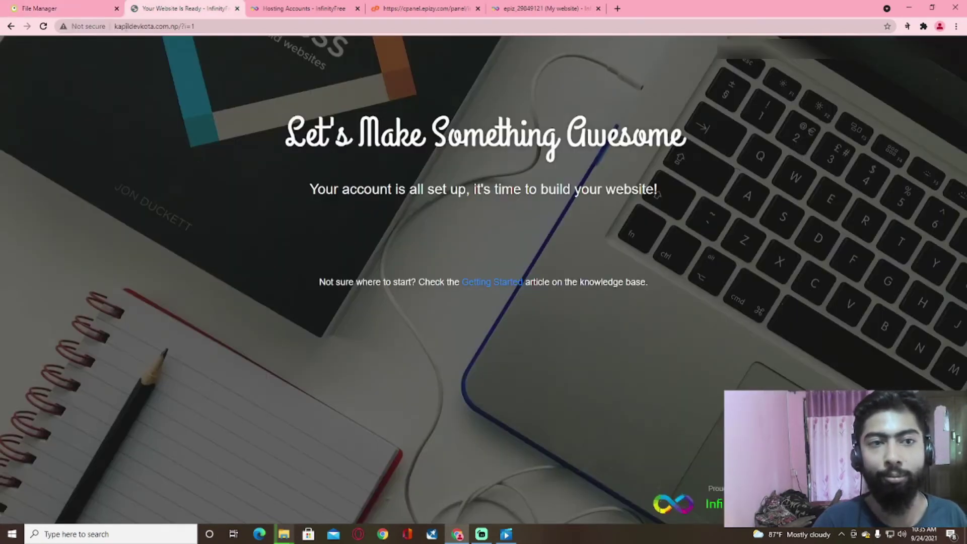
left_click(76, 9)
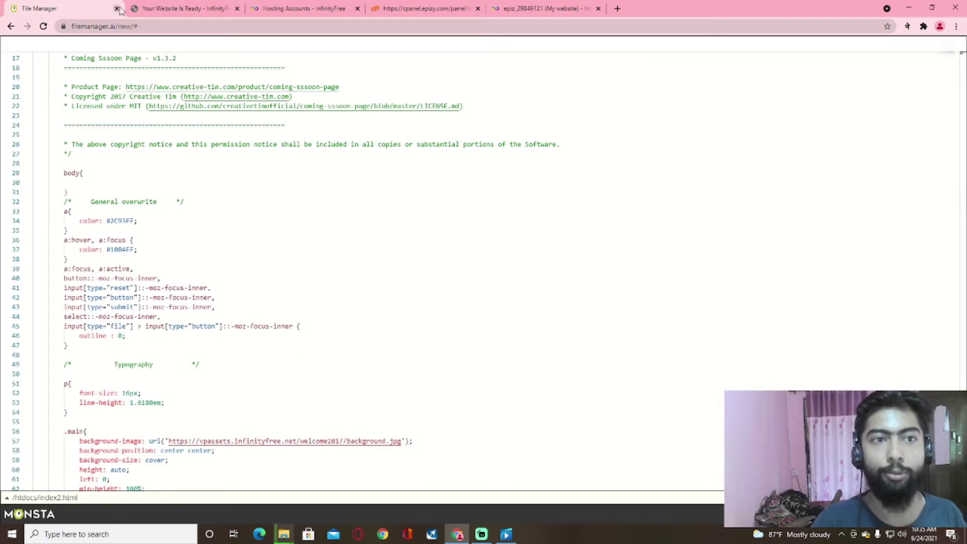
left_click(116, 8)
left_click(173, 6)
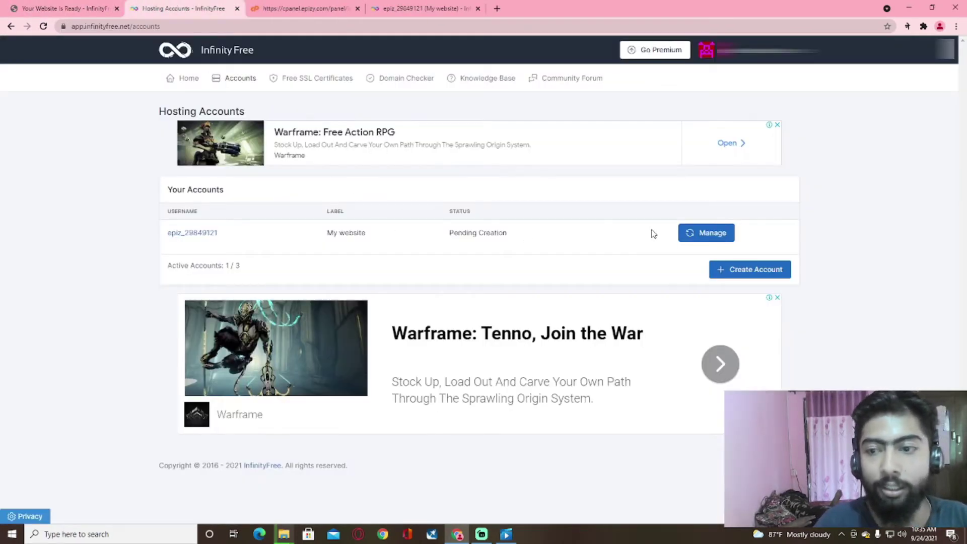
Step: On the cPanel dashboard, highlight the FTP accounts 1/1 and Sub-Domains 0/Unlimited statistics
left_click(316, 8)
scroll(302, 196, "down", 2)
scroll(303, 199, "up", 2)
scroll(303, 199, "down", 1)
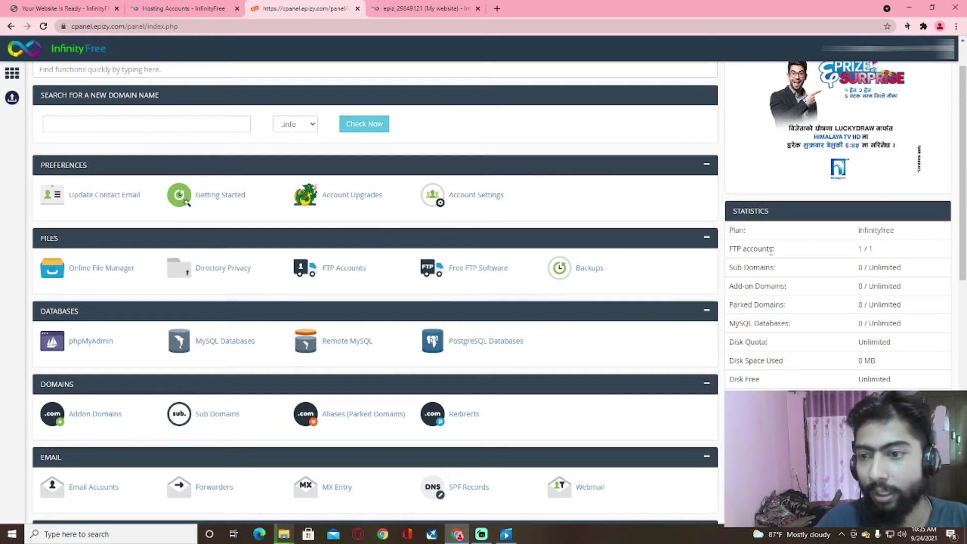
left_click_drag(776, 251, 729, 253)
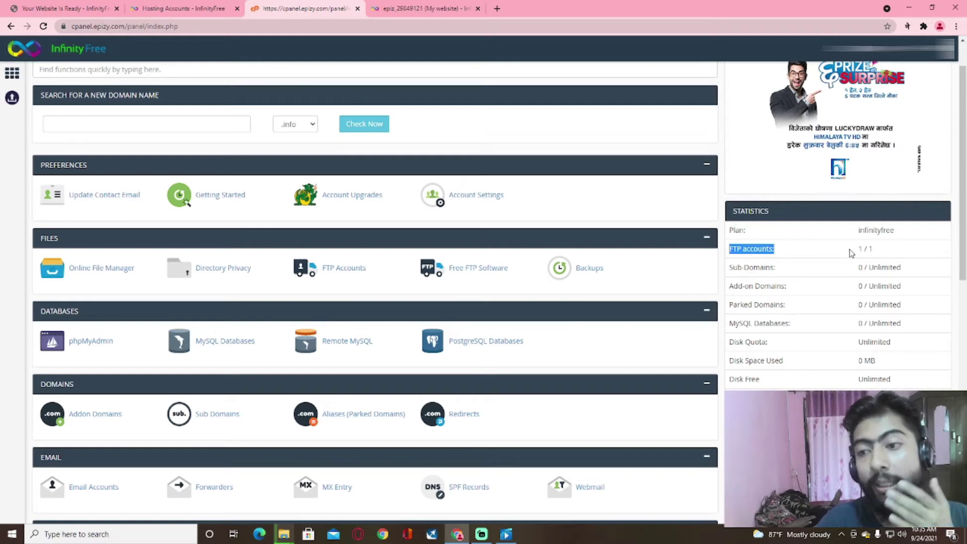
left_click_drag(732, 268, 778, 267)
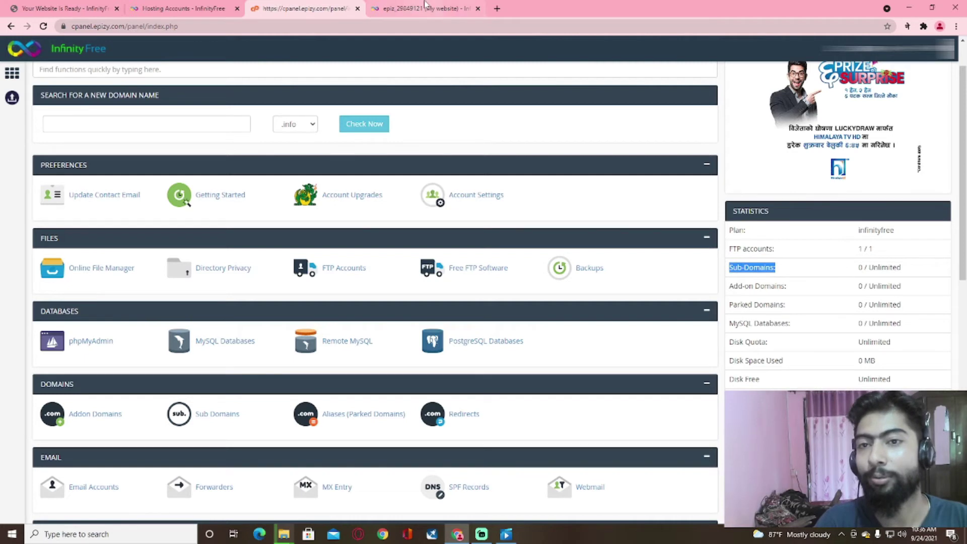
Step: Load shivagyawali.com.np in a new tab and move that tab to the front
left_click(497, 8)
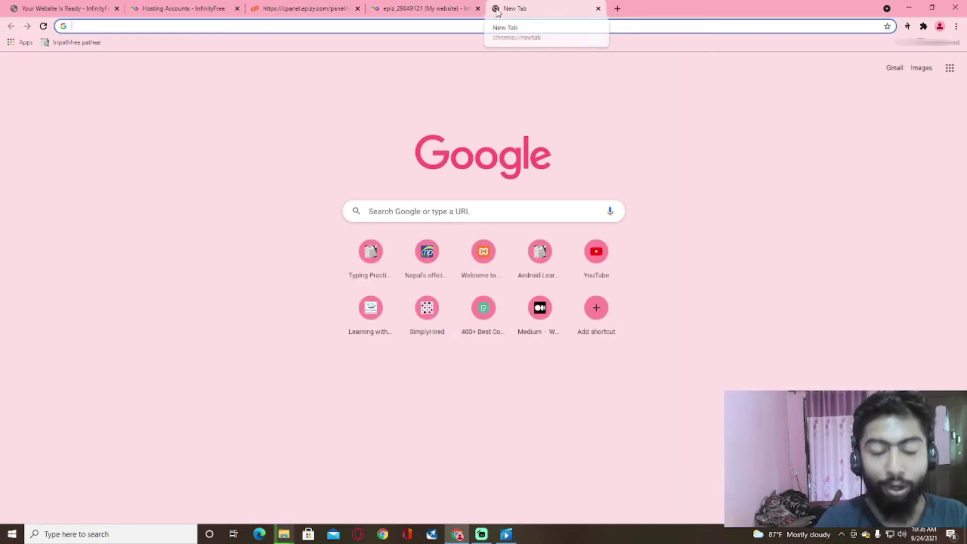
type("shi")
key("Return")
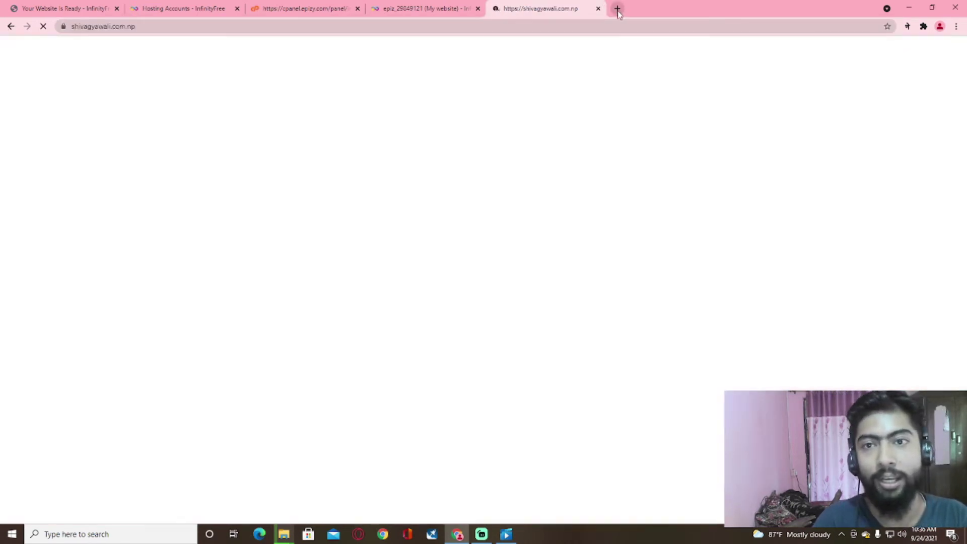
left_click_drag(559, 9, 23, 11)
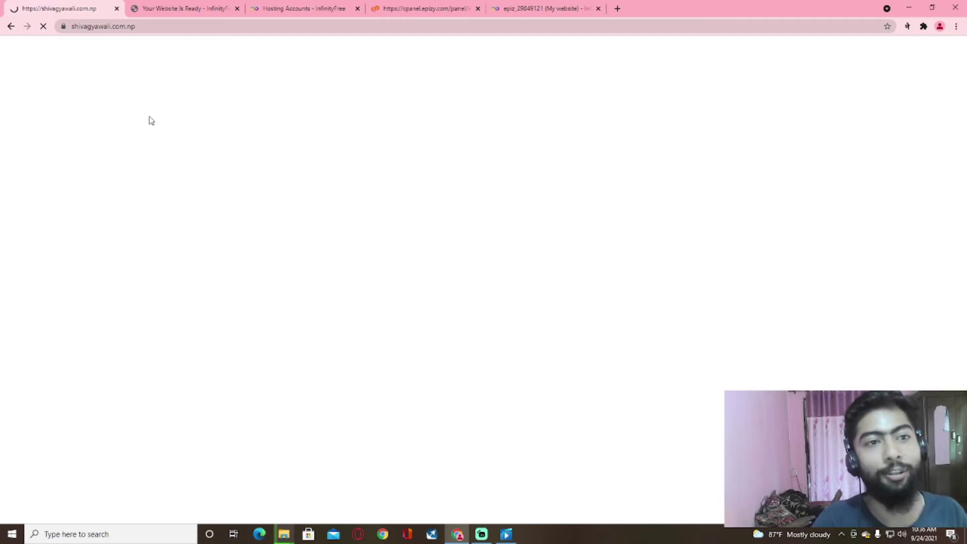
Step: Open learning.shivagyawali.com.np in a new tab beside the first one
right_click(94, 4)
left_click(99, 8)
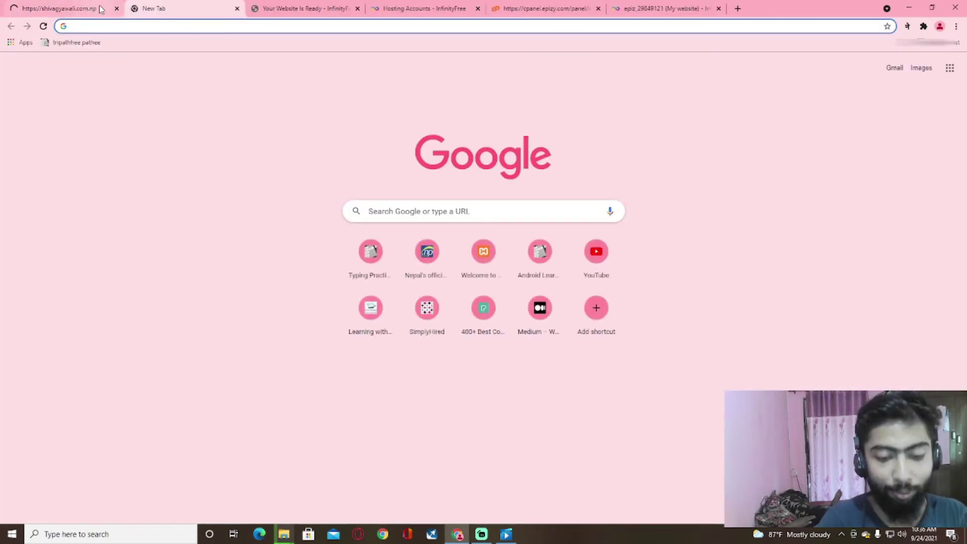
type("learn")
key("BackSpace")
key("BackSpace")
type("r")
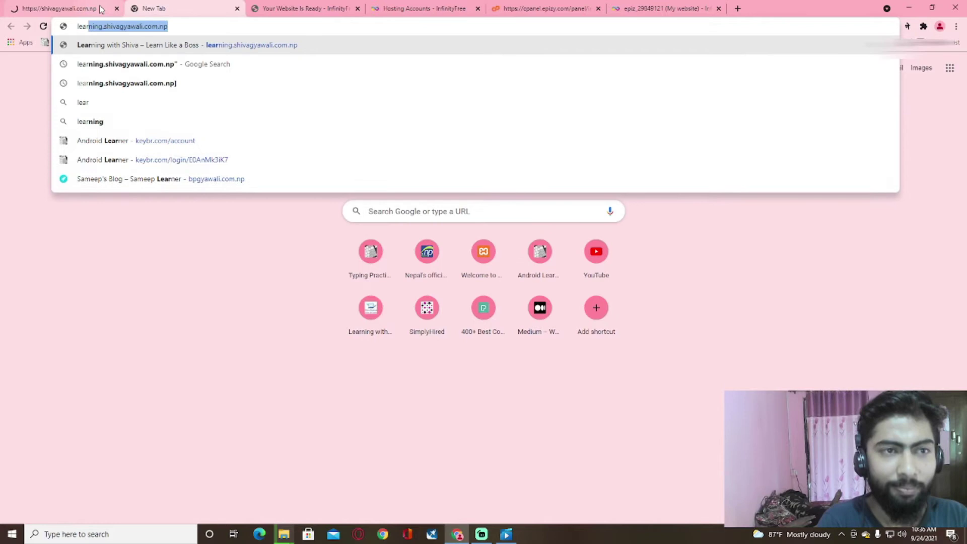
key("Return")
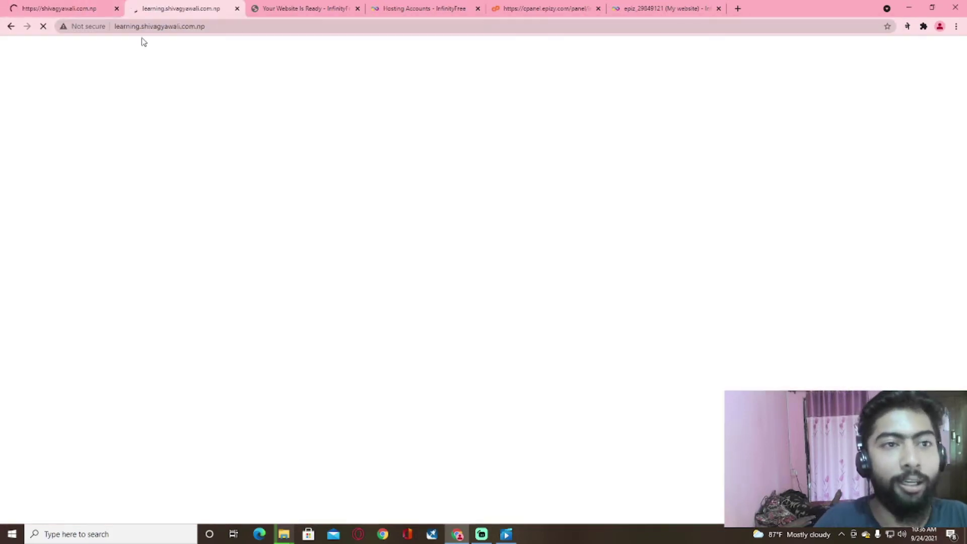
Step: Reload the learning site using https instead of http
left_click(115, 28)
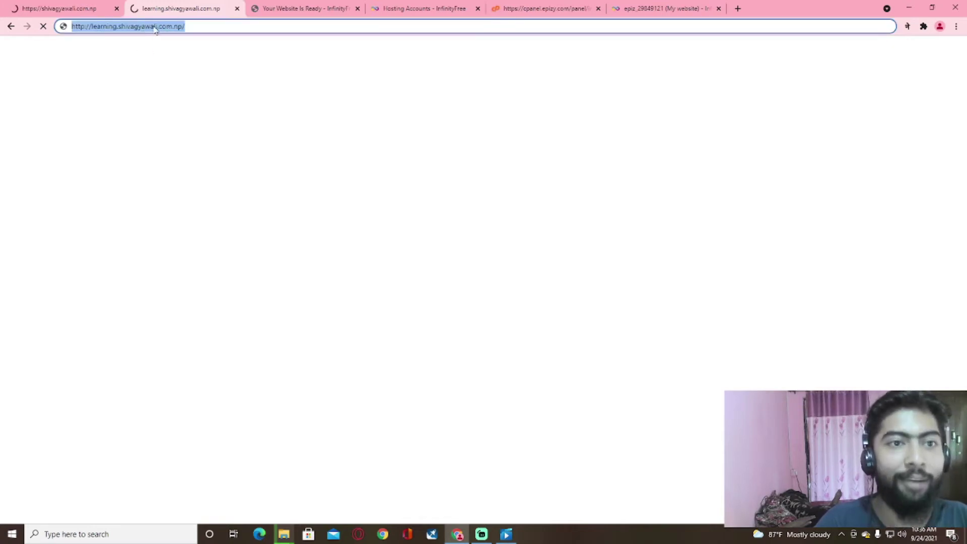
left_click(185, 109)
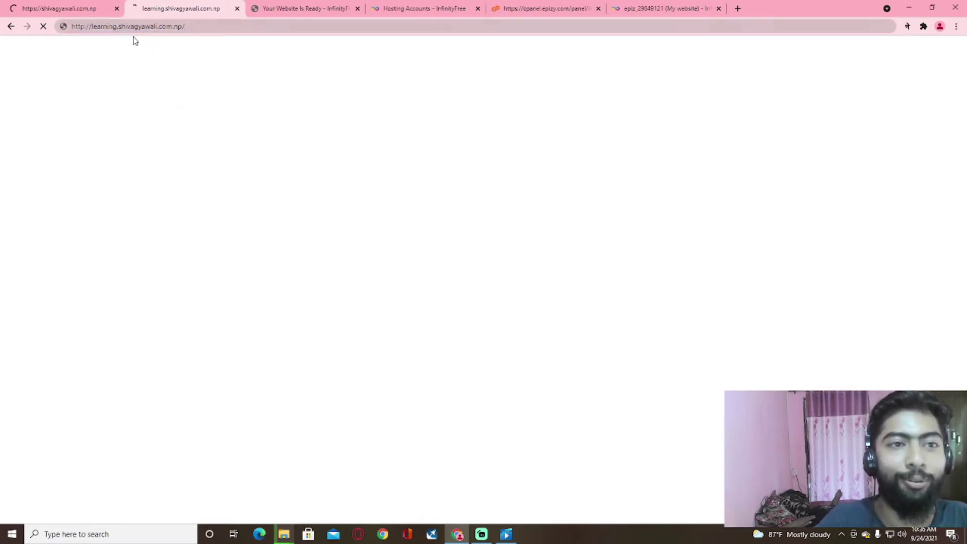
left_click(83, 30)
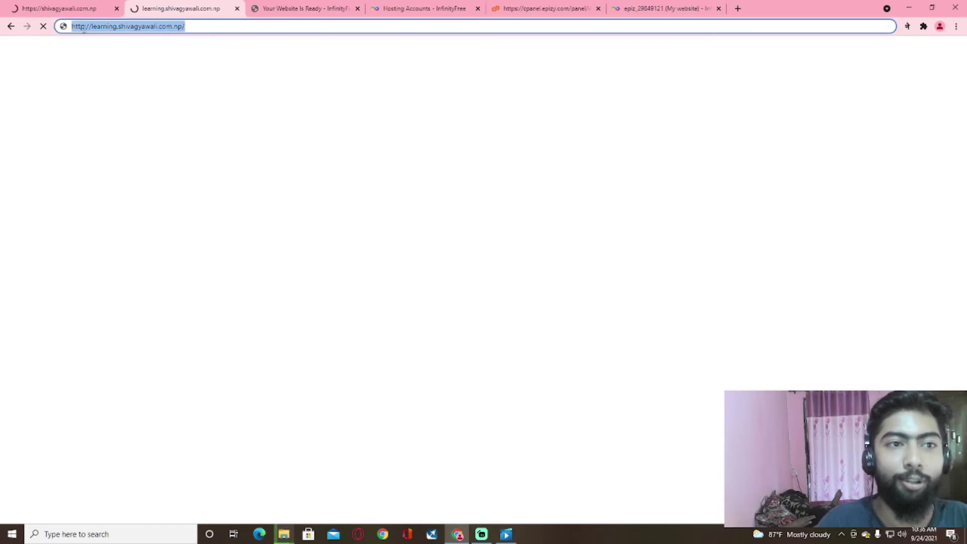
left_click(84, 29)
type("s")
key("Return")
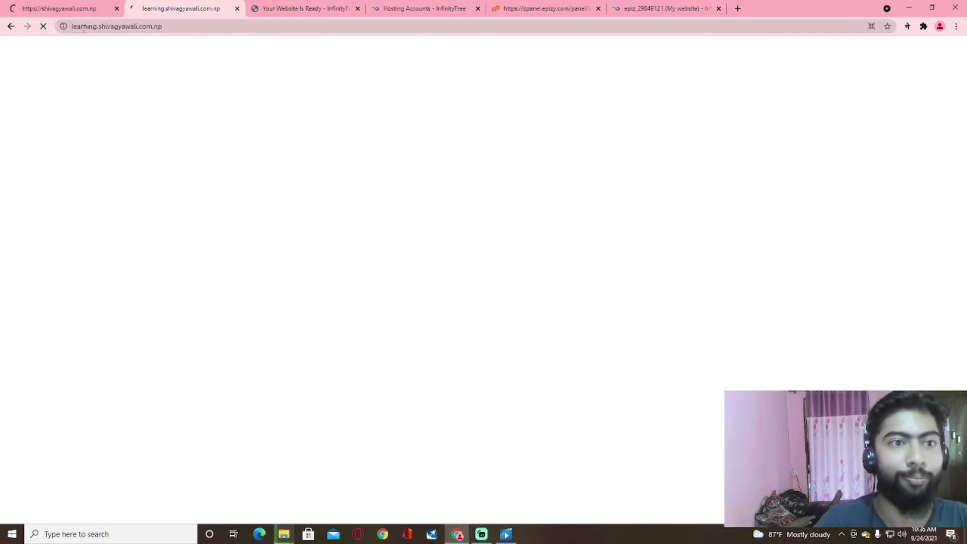
Step: Check shivagyawali.com.np's connection security details, then go back to Hosting Accounts
left_click(68, 8)
left_click(61, 27)
left_click(443, 7)
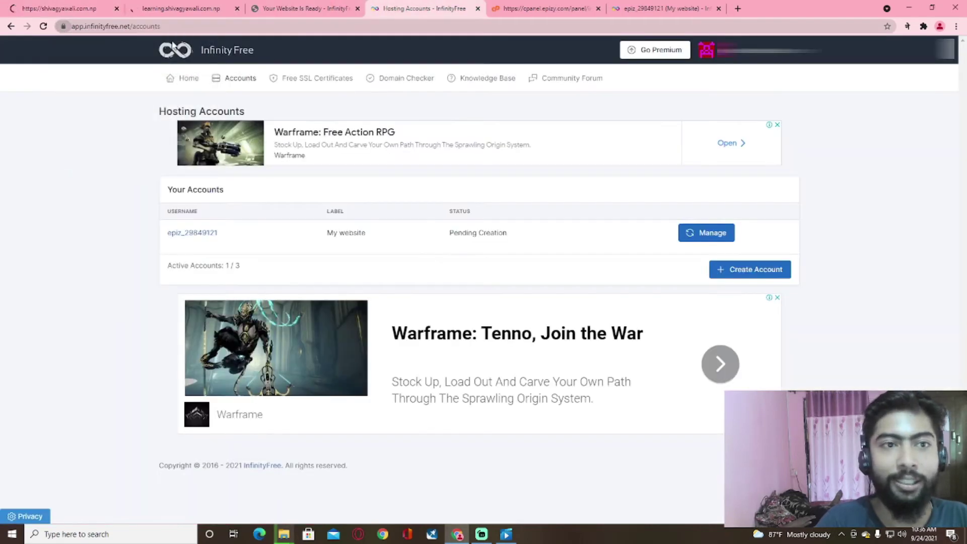
Step: Inspect the website-ready page's Not secure notice, then return to the cPanel dashboard
key("ctrl+shift+Tab")
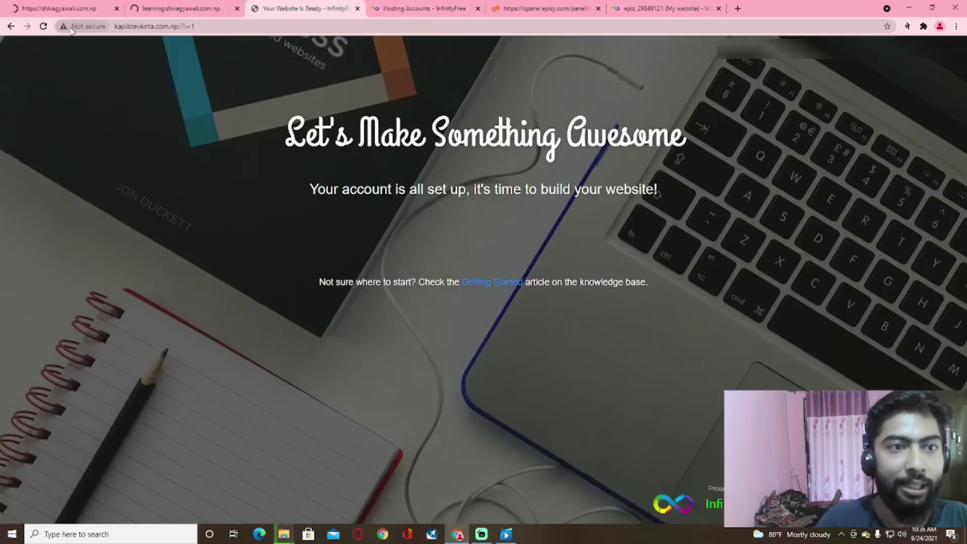
left_click(74, 27)
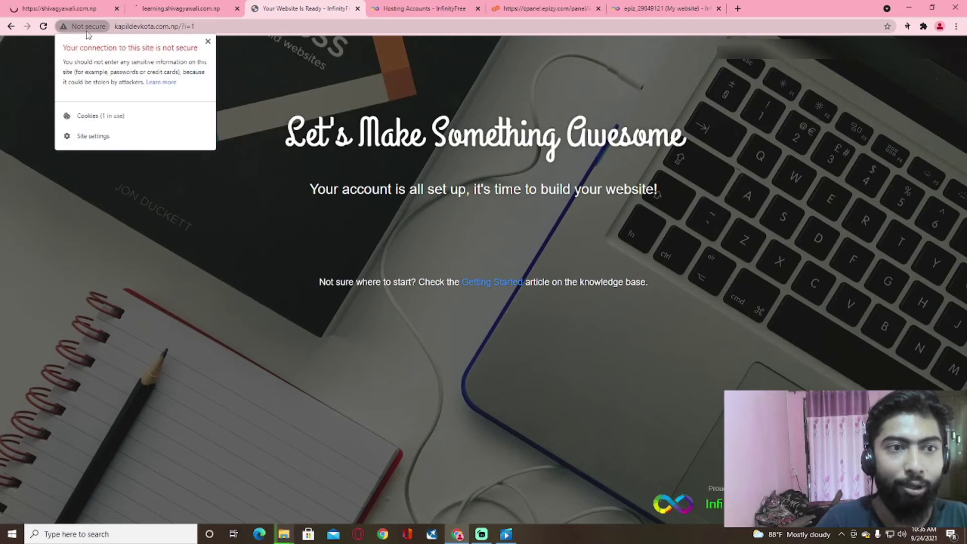
left_click(207, 42)
left_click(164, 11)
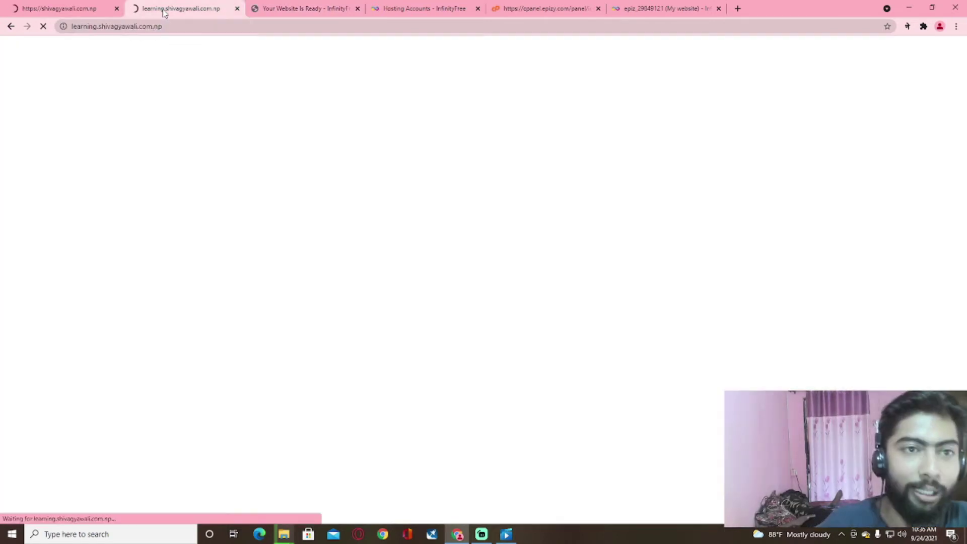
left_click(80, 9)
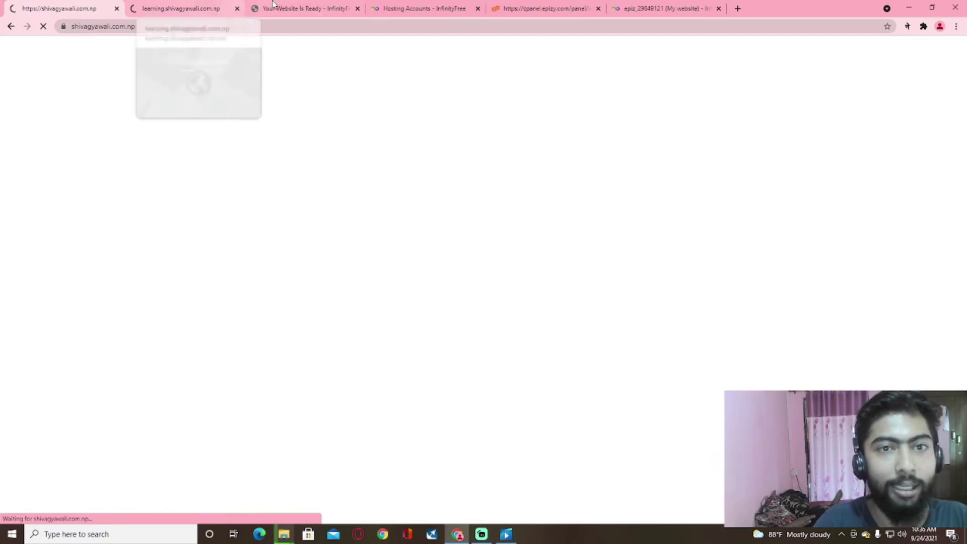
left_click(272, 5)
key("ctrl+Tab")
key("ctrl+Tab")
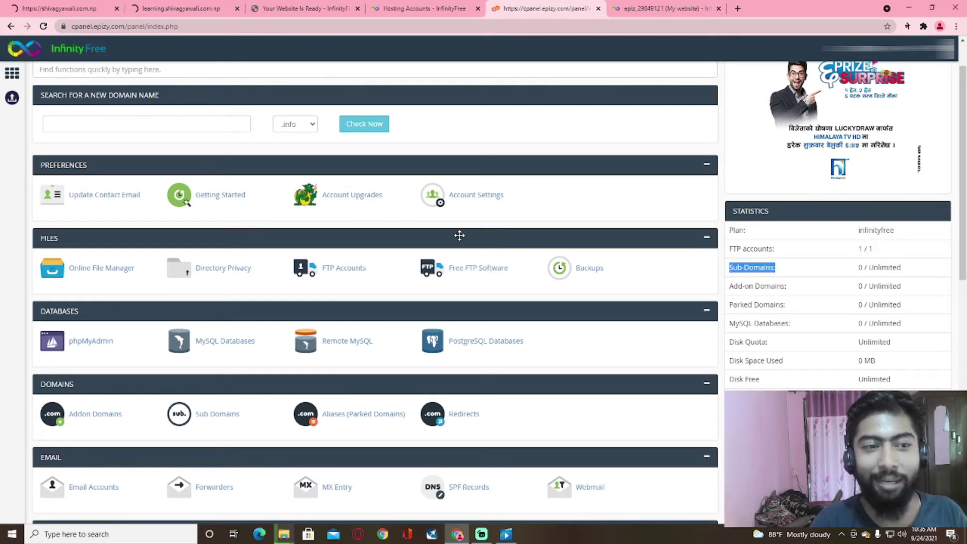
Step: Highlight the MySQL Databases statistic and its Unlimited limit on the dashboard
scroll(789, 277, "down", 1)
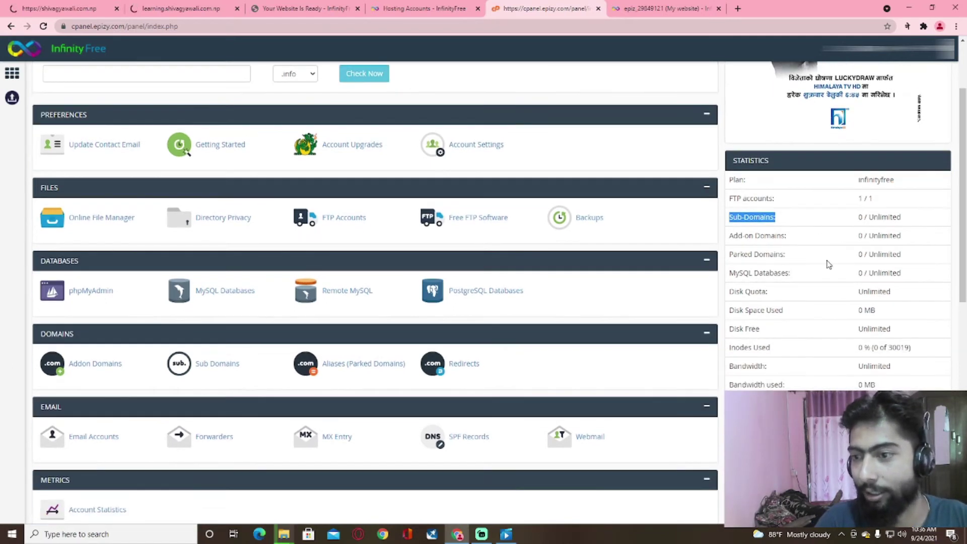
scroll(839, 285, "down", 1)
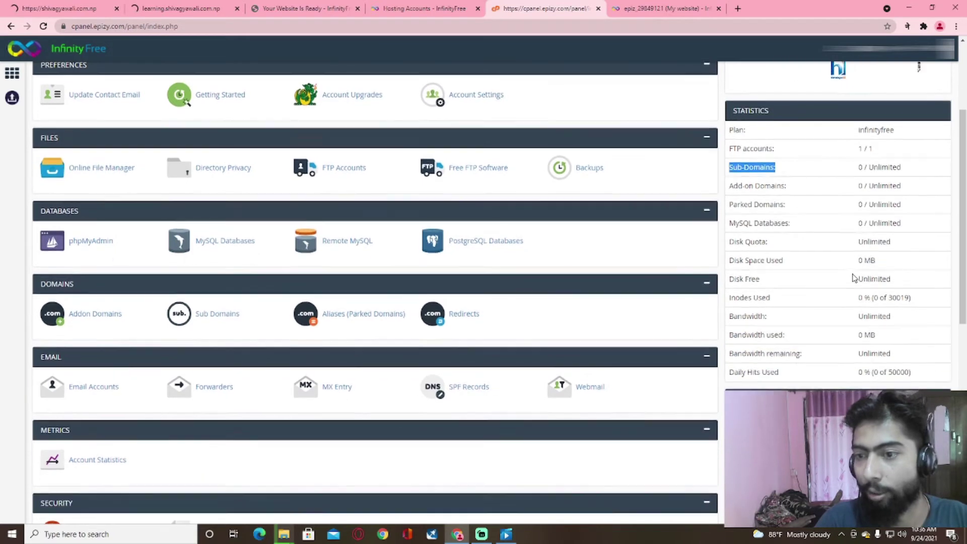
double_click(786, 222)
double_click(883, 225)
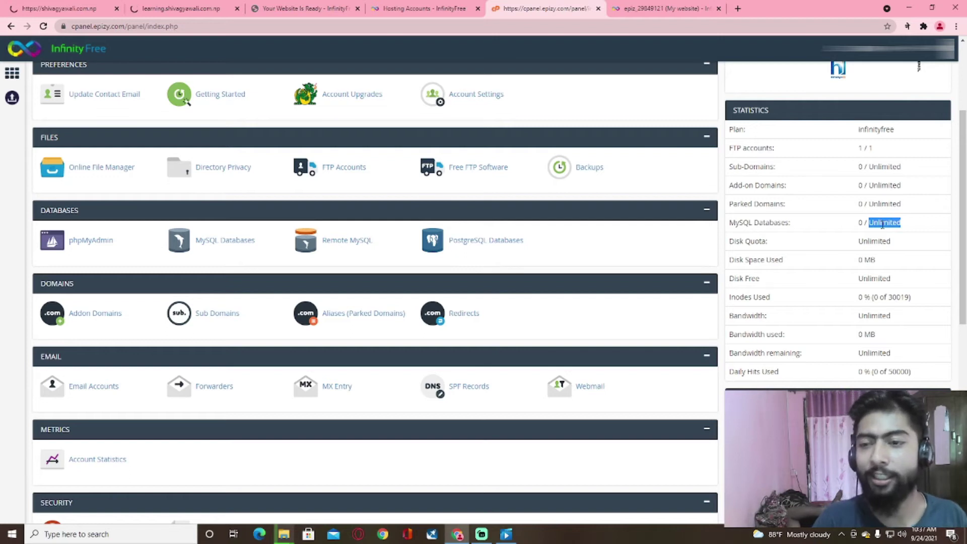
scroll(879, 227, "down", 1)
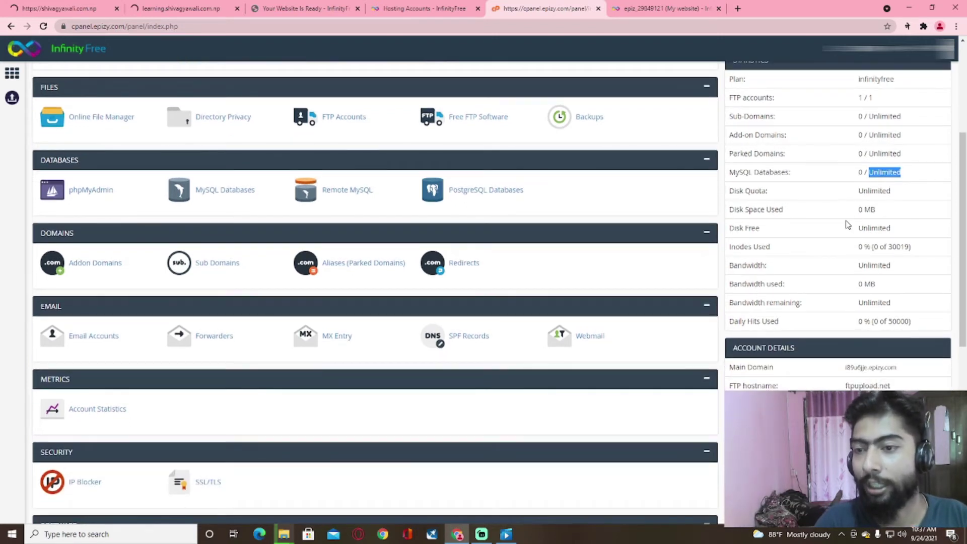
left_click(848, 224)
scroll(848, 225, "down", 1)
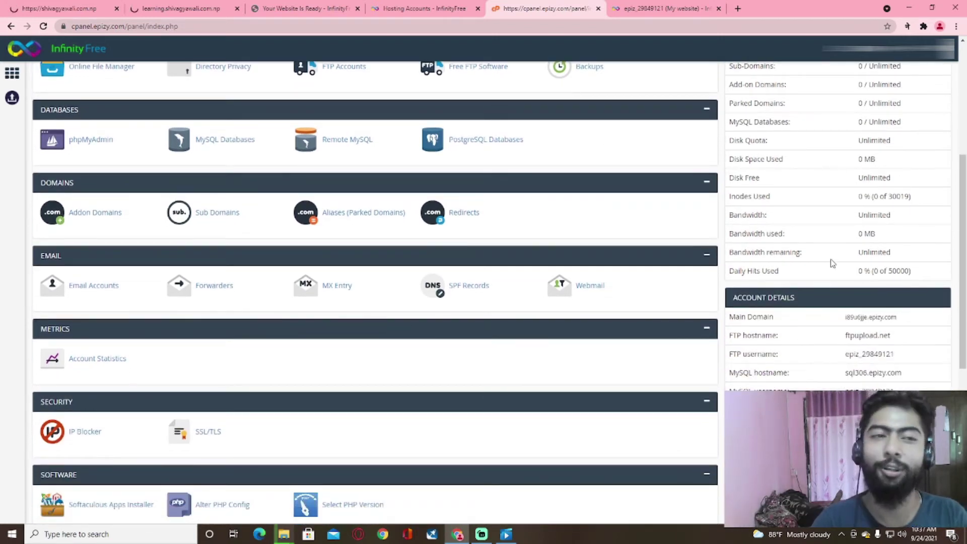
Step: After glancing at the other site tabs, launch Softaculous Apps Installer from the Software section
left_click(178, 8)
left_click(60, 8)
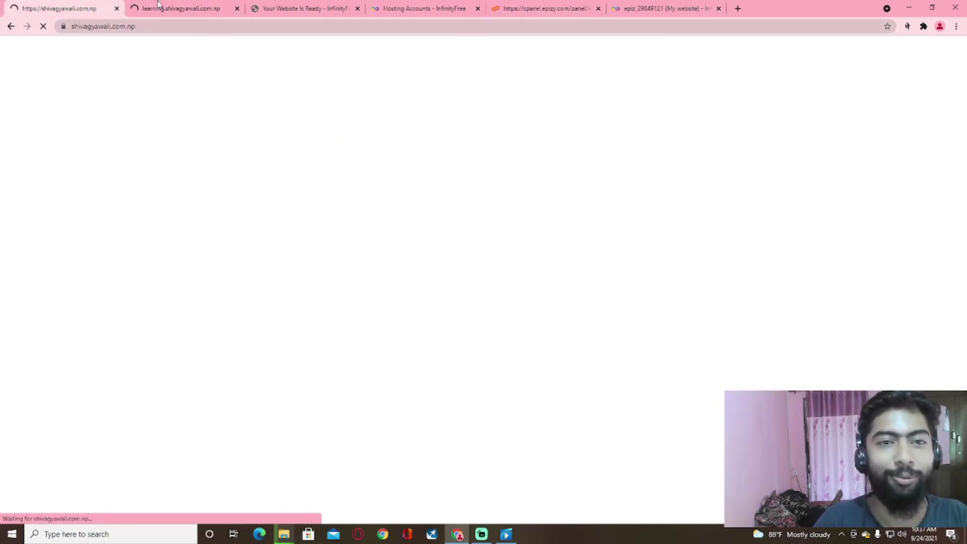
left_click(293, 8)
left_click(529, 8)
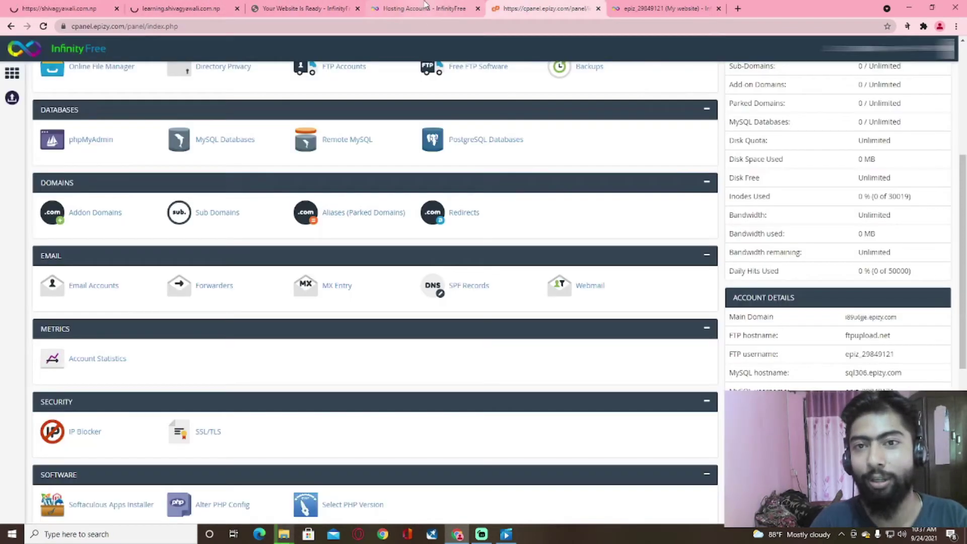
scroll(559, 339, "up", 5)
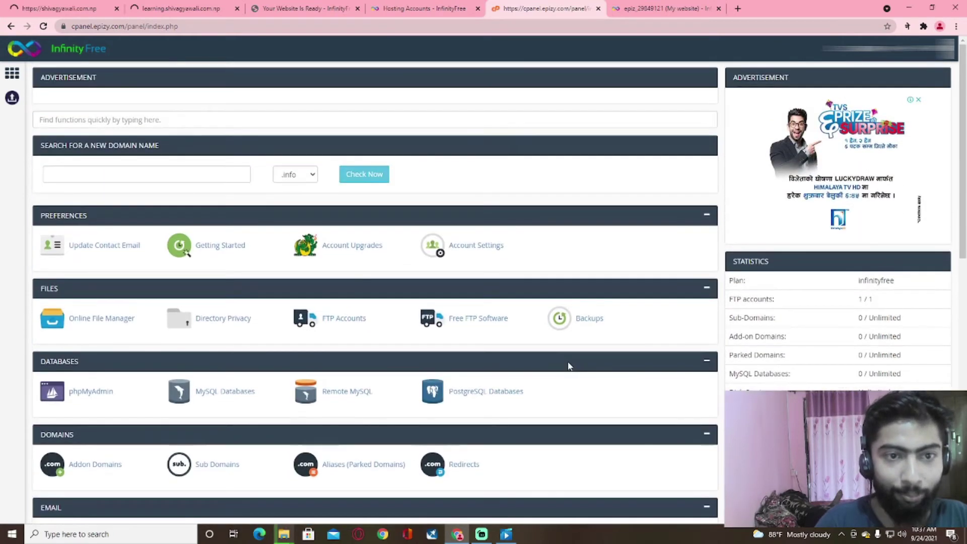
scroll(568, 362, "down", 3)
scroll(568, 361, "down", 6)
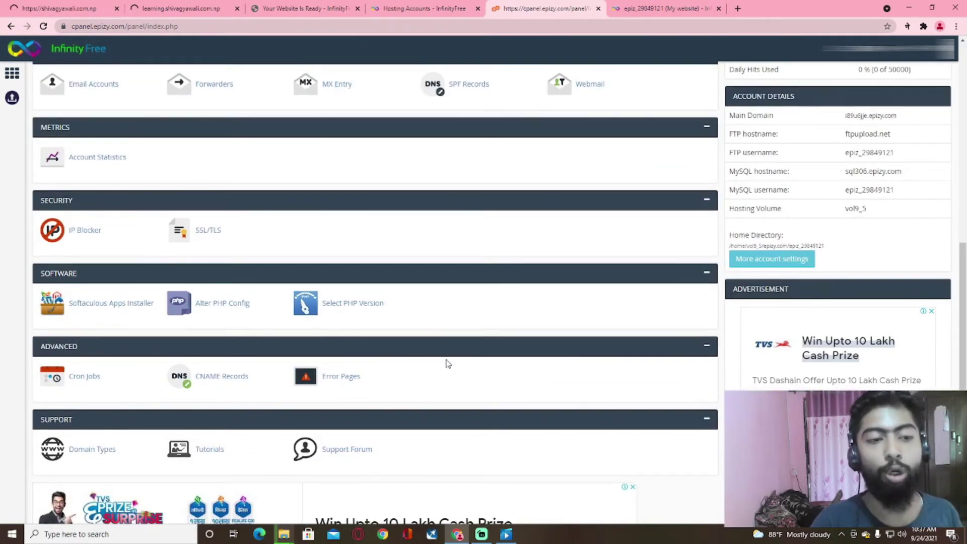
left_click(118, 305)
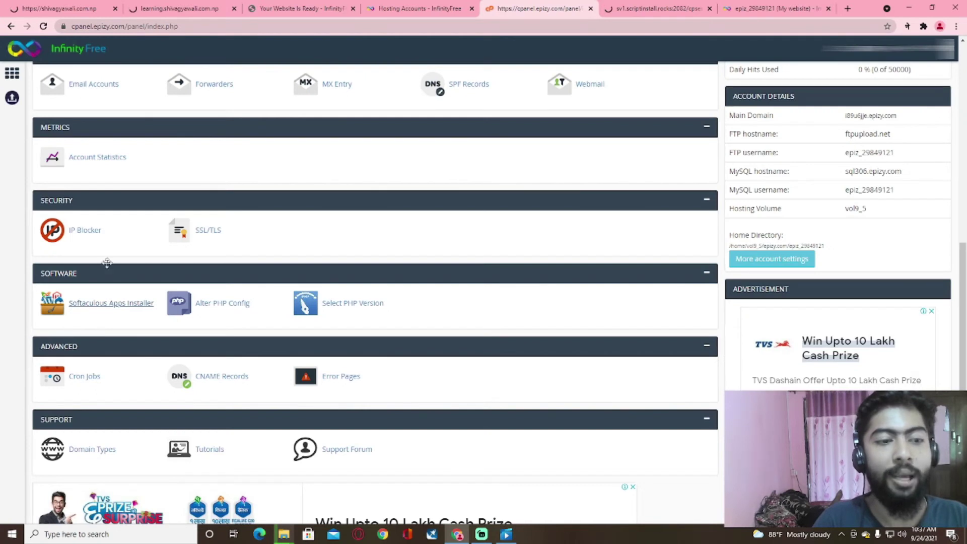
scroll(106, 261, "up", 4)
scroll(80, 203, "down", 6)
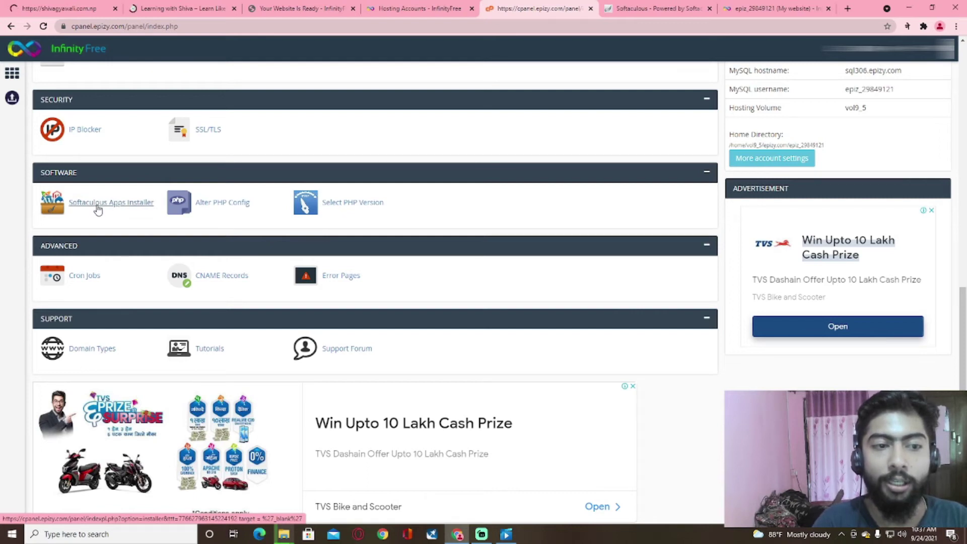
Step: In Softaculous, choose Install on the WordPress tile under Top Scripts
left_click(609, 8)
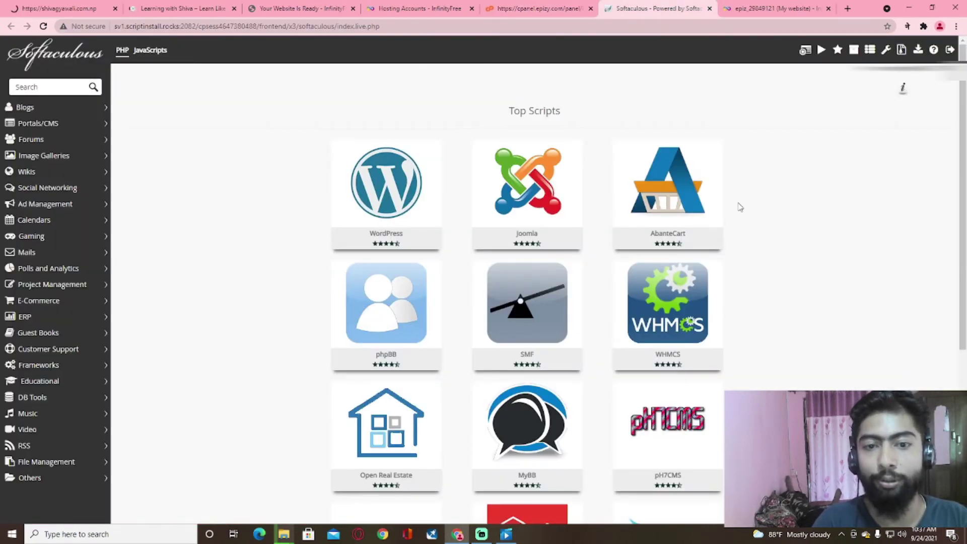
mouse_move(482, 270)
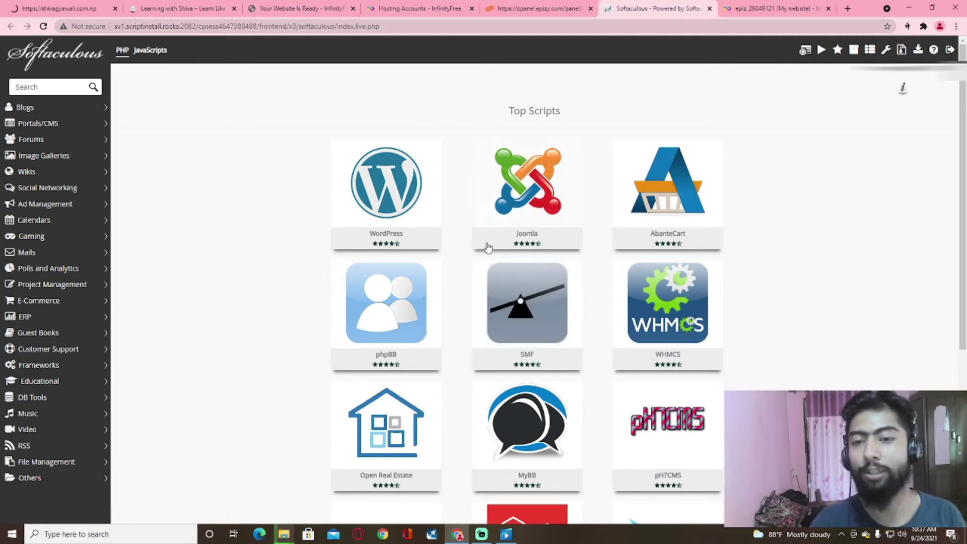
mouse_move(620, 234)
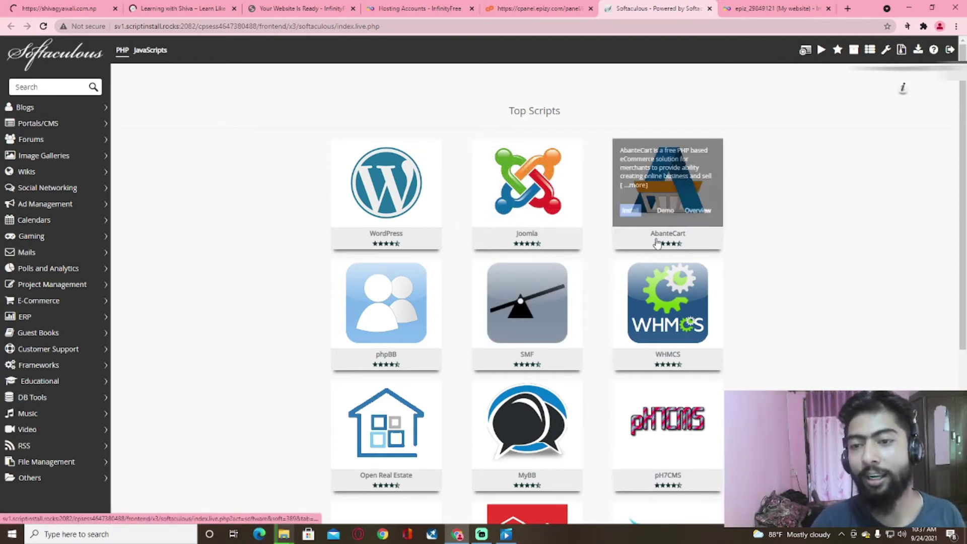
scroll(506, 307, "down", 5)
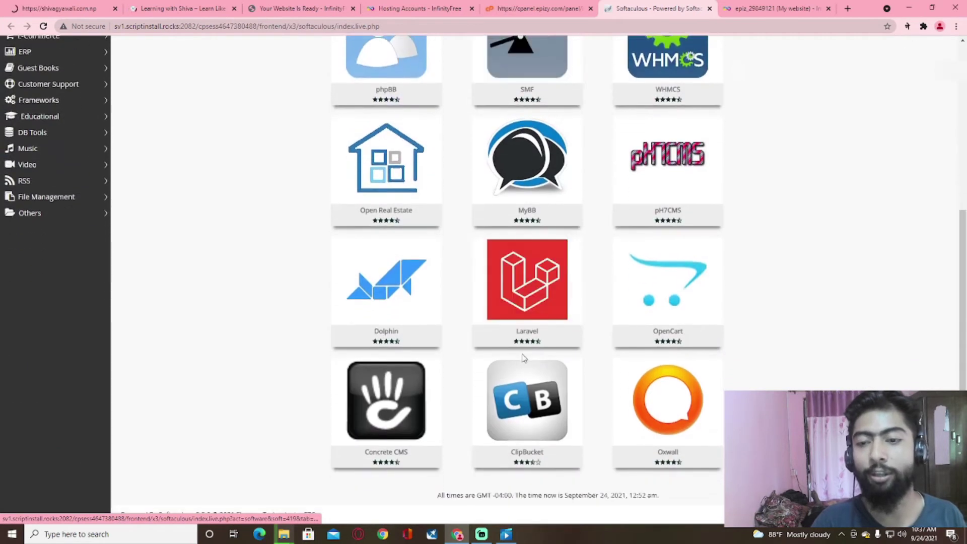
scroll(524, 357, "up", 5)
mouse_move(347, 194)
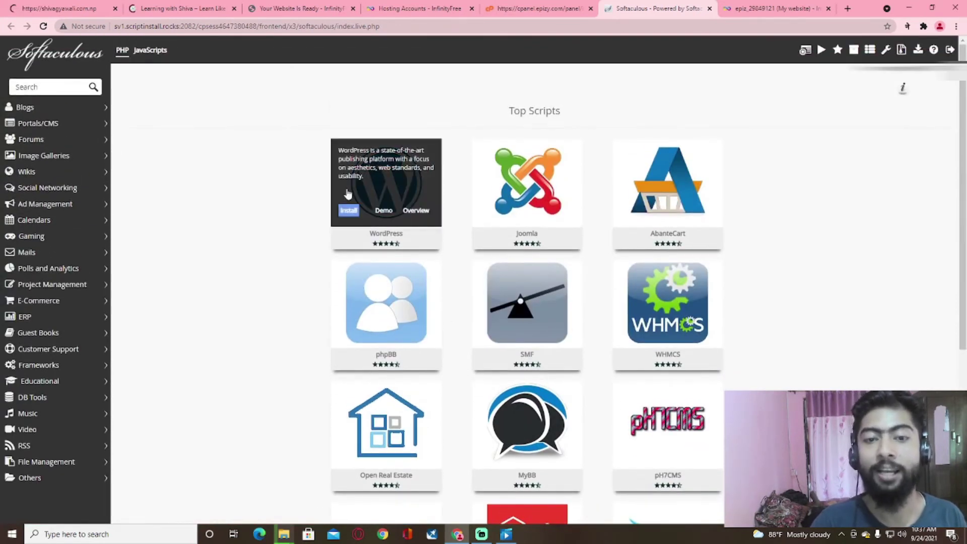
left_click(344, 212)
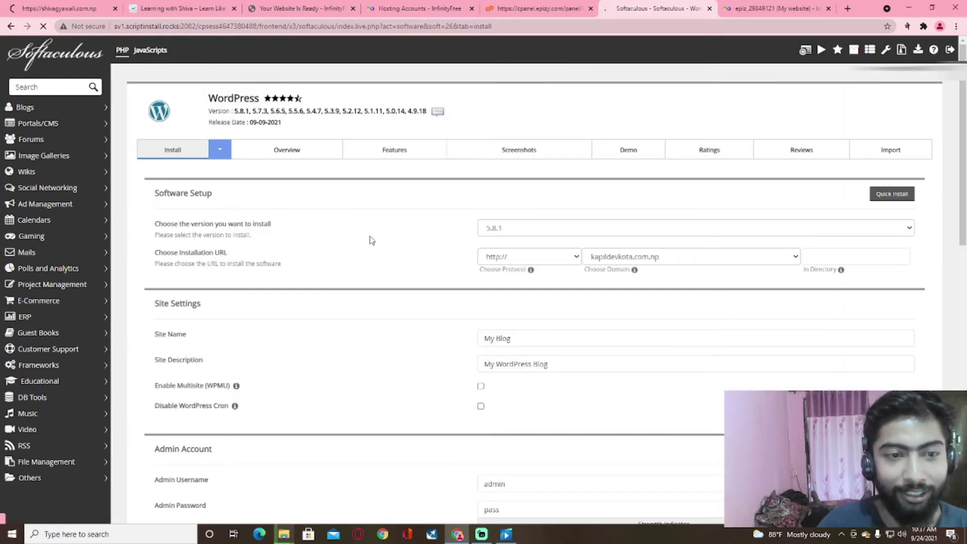
left_click(708, 227)
left_click(658, 227)
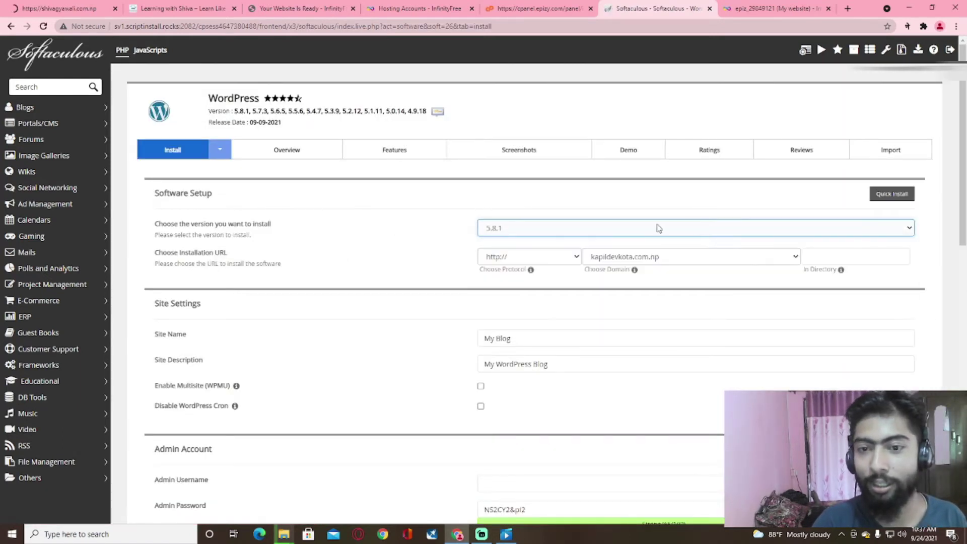
left_click(506, 261)
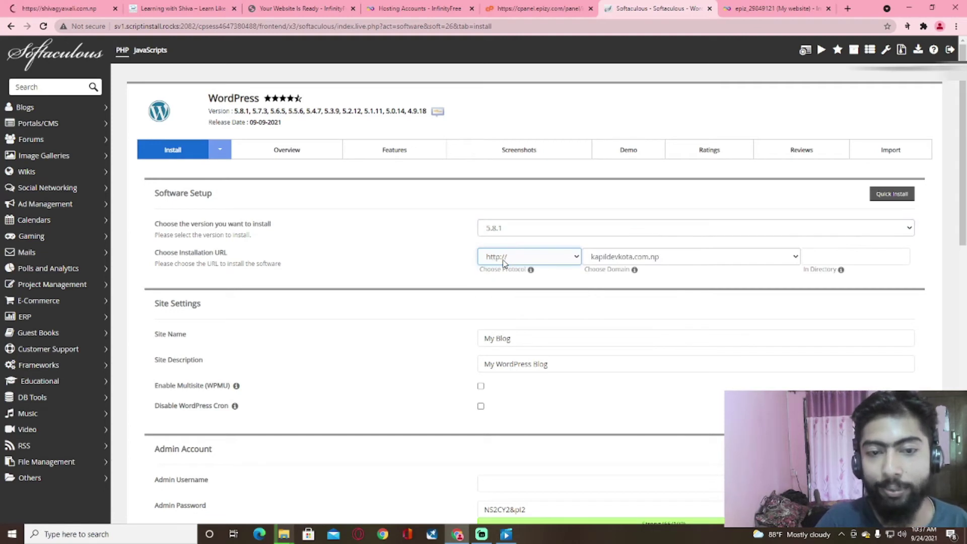
scroll(503, 262, "down", 1)
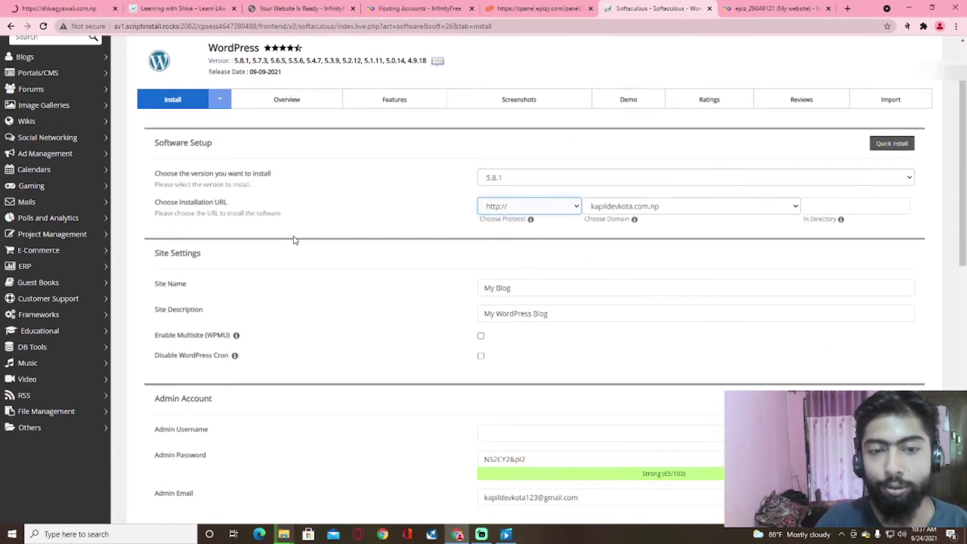
left_click(648, 209)
left_click(648, 209)
left_click(841, 206)
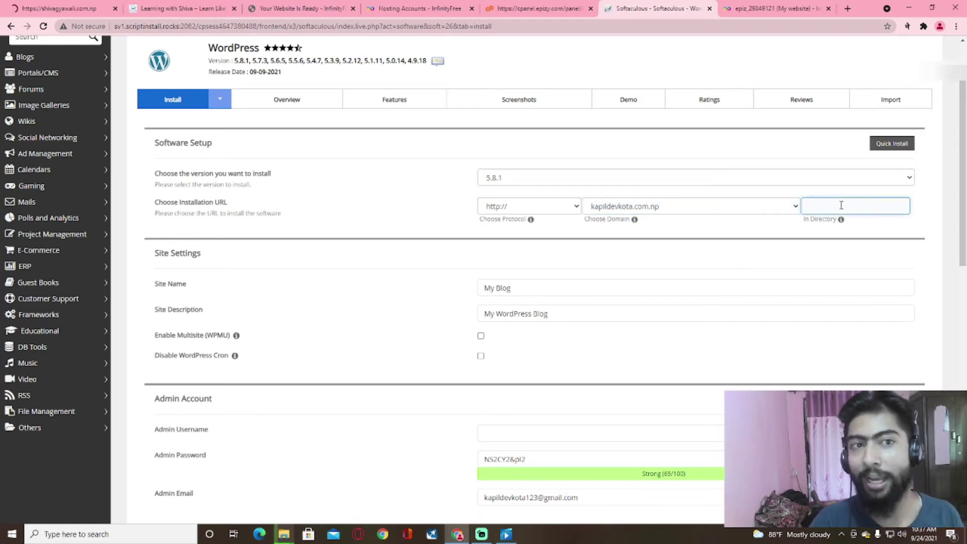
Step: After checking the website-ready page, select the default site name 'My Blog' for replacement
scroll(755, 201, "down", 2)
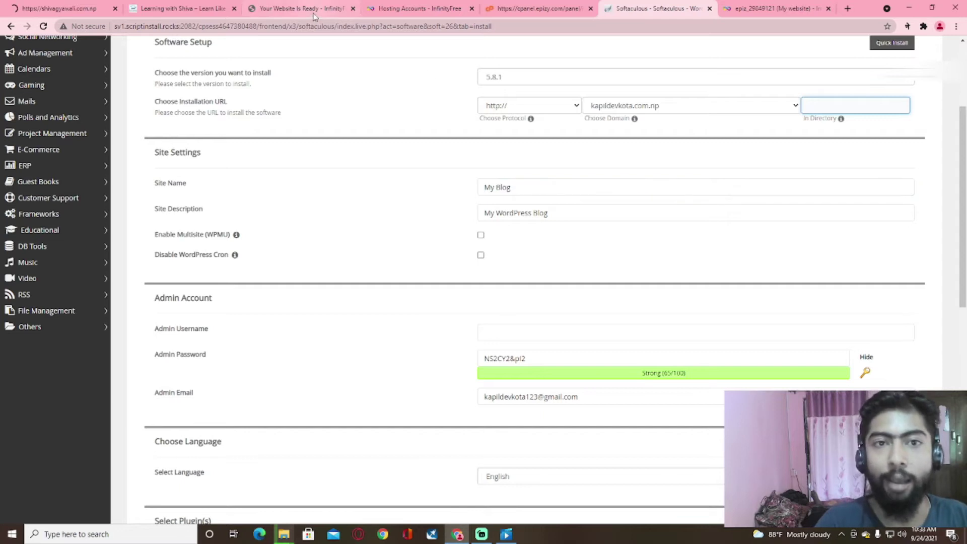
left_click(297, 9)
left_click(655, 9)
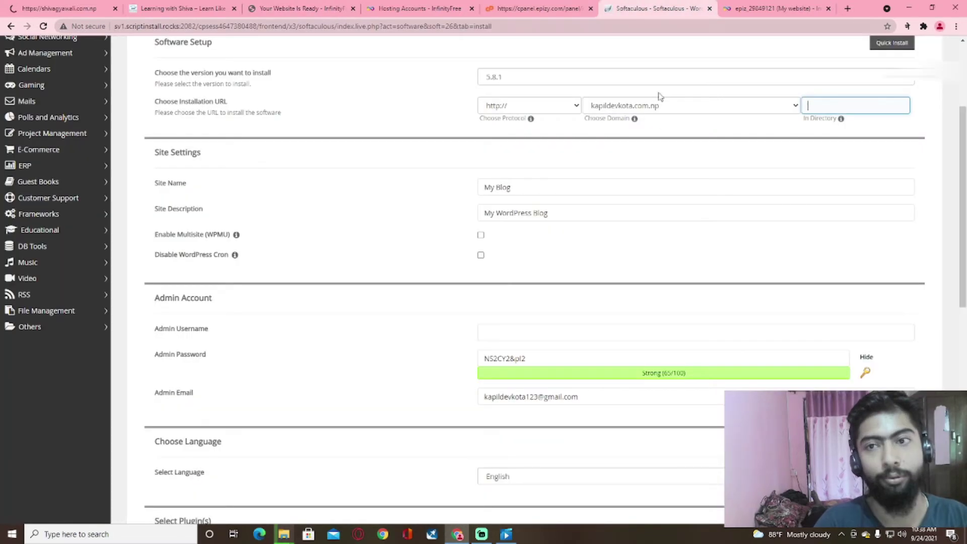
left_click_drag(519, 188, 453, 200)
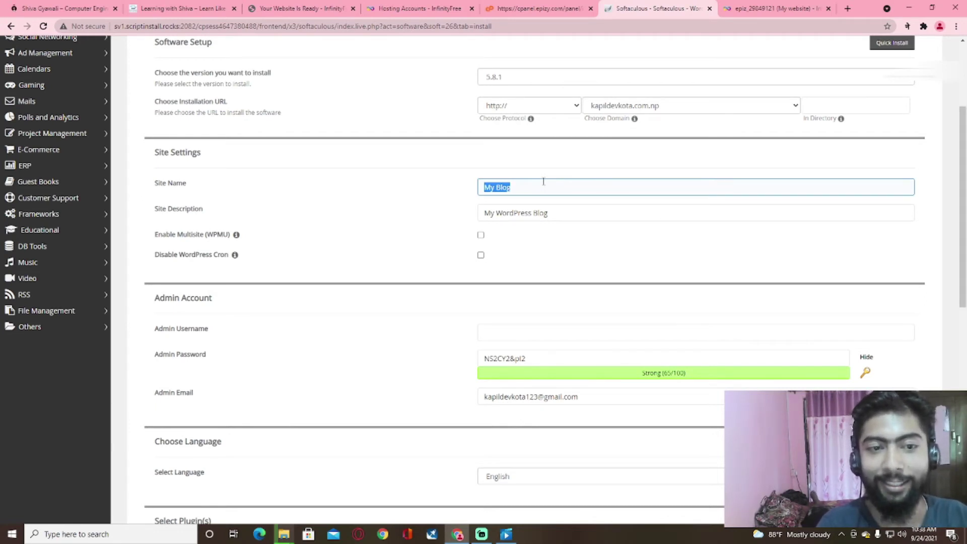
Step: Enter the owner's name as Site Name and 'Computer Engineer' as description, then view the portfolio site
type("Kapil Devkota")
key("Tab")
type("Com")
type("puter Engineer")
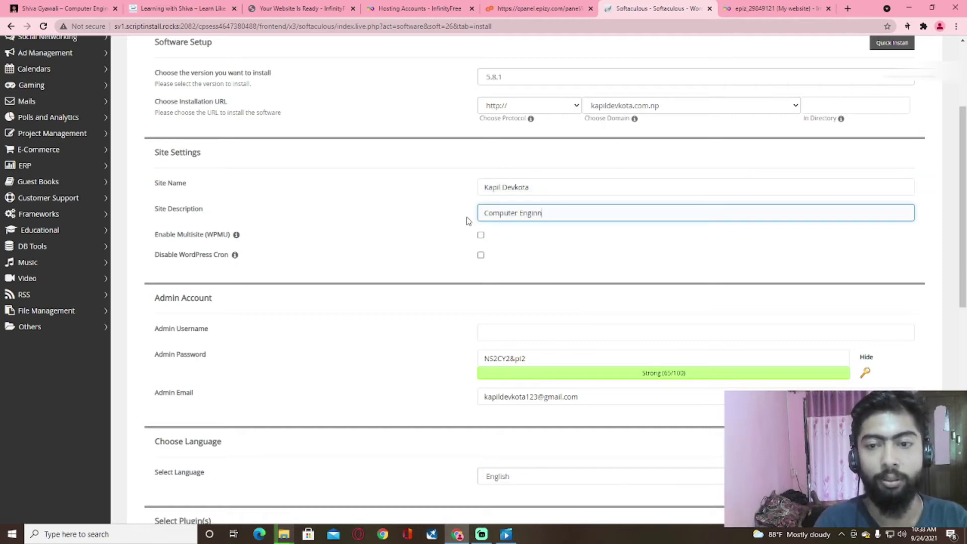
scroll(468, 226, "down", 3)
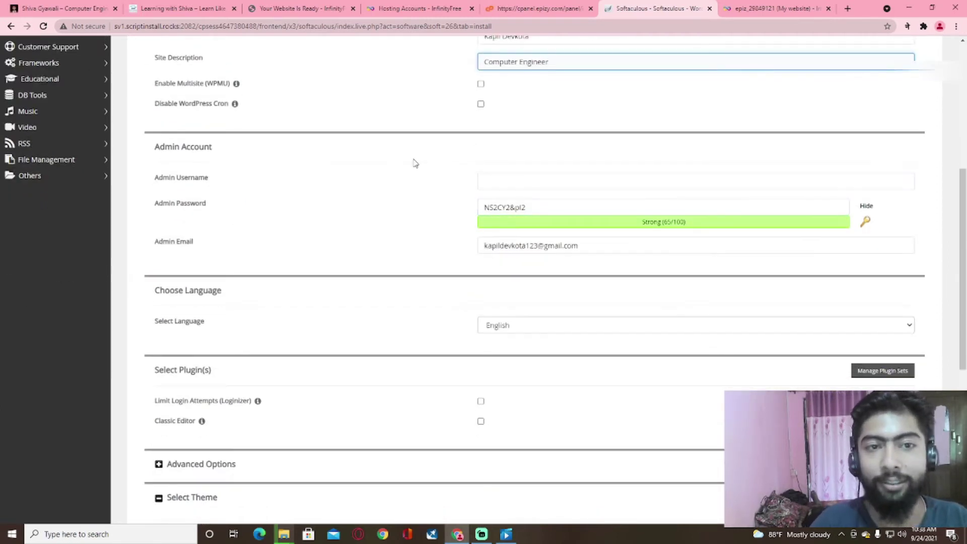
scroll(463, 160, "up", 2)
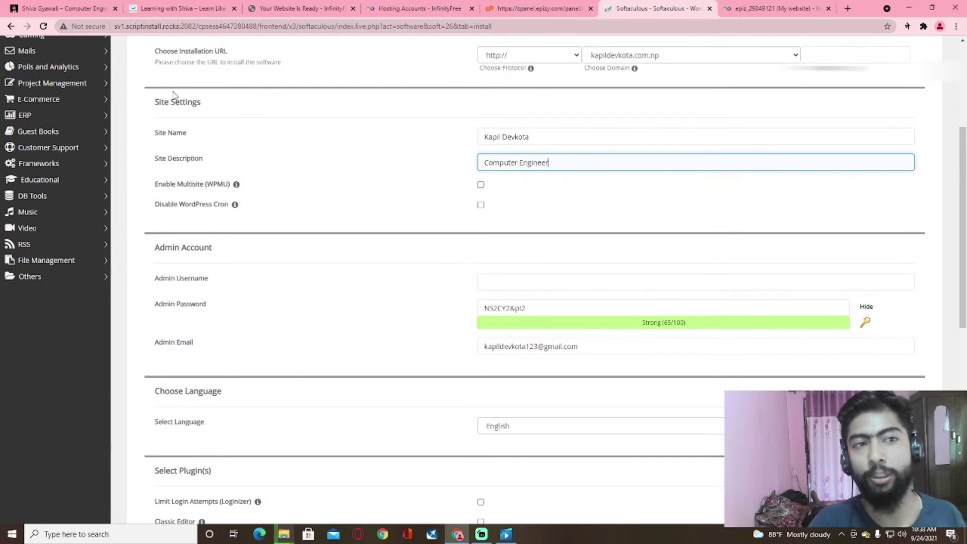
left_click(65, 8)
scroll(478, 277, "down", 7)
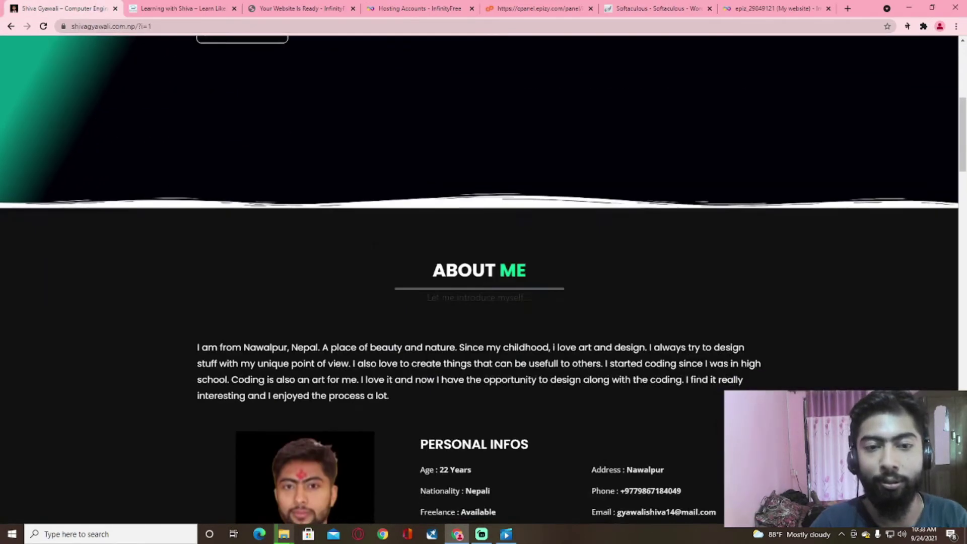
Step: Browse the learning blog's Online Earning section, then return to the InfinityFree control panel
scroll(373, 248, "down", 15)
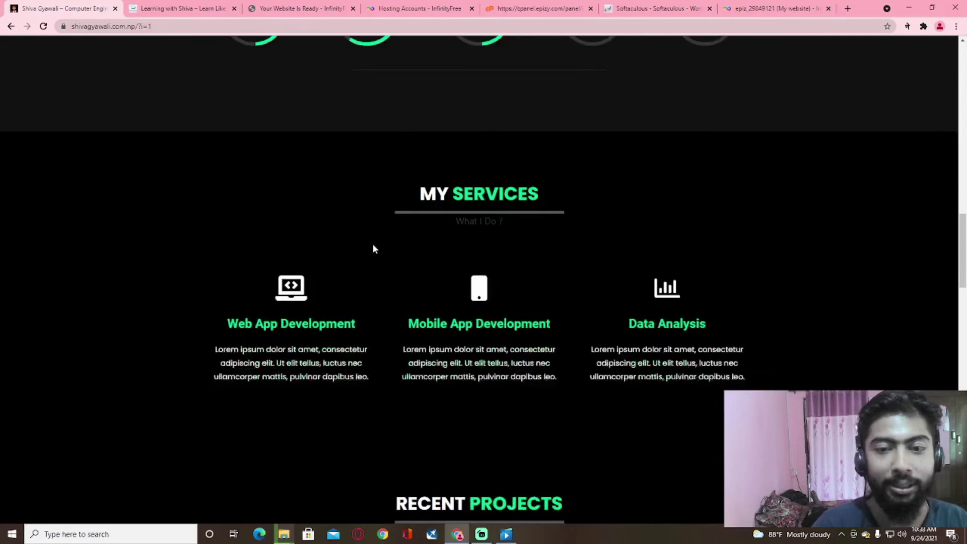
left_click(201, 6)
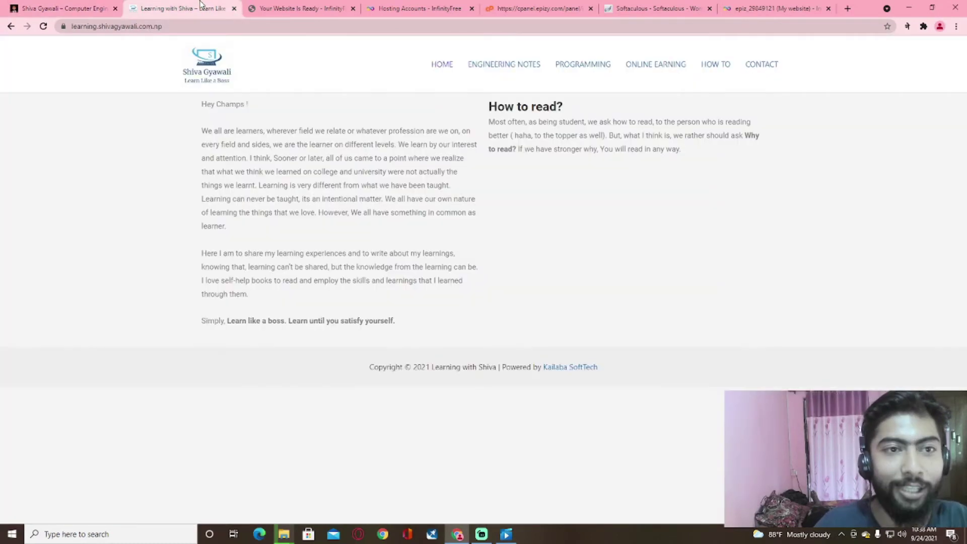
left_click(73, 27)
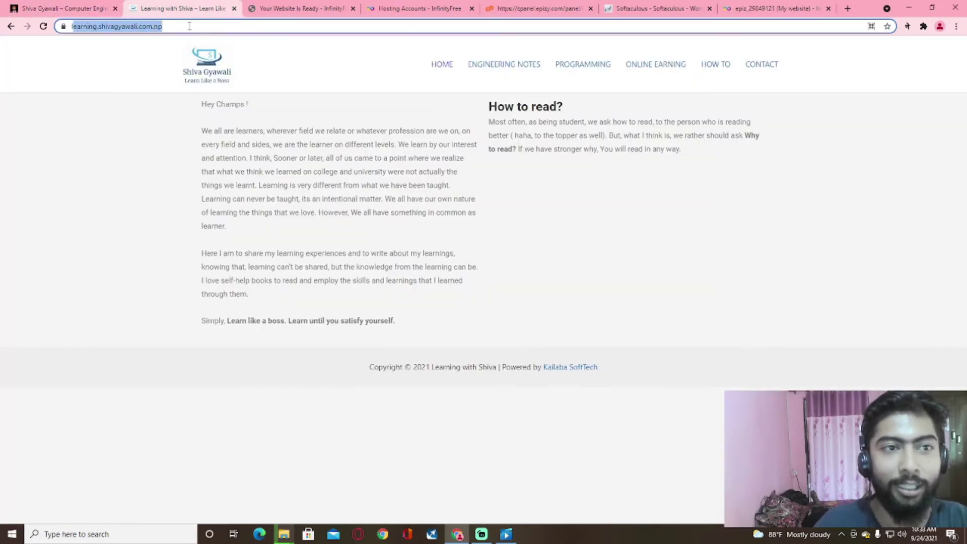
left_click(103, 112)
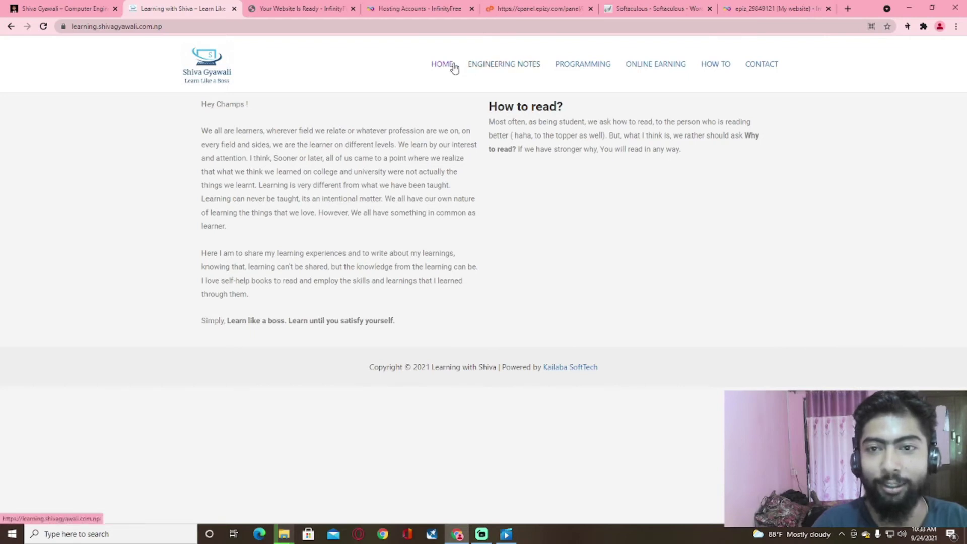
left_click(640, 73)
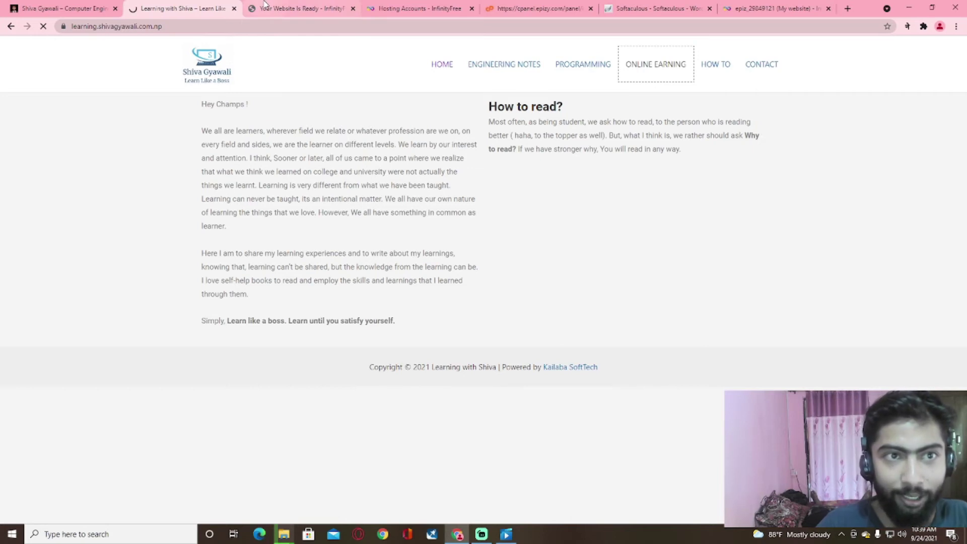
left_click_drag(83, 26, 173, 33)
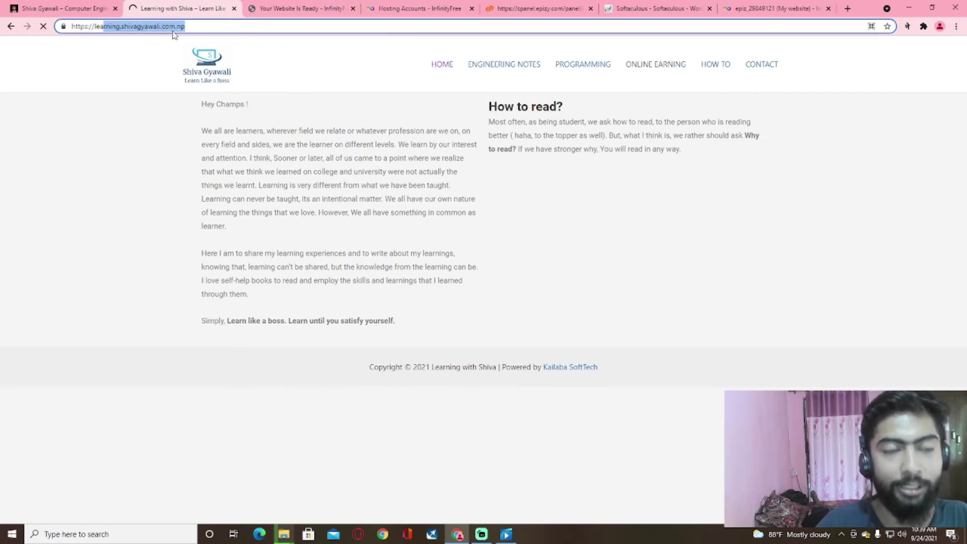
left_click(325, 117)
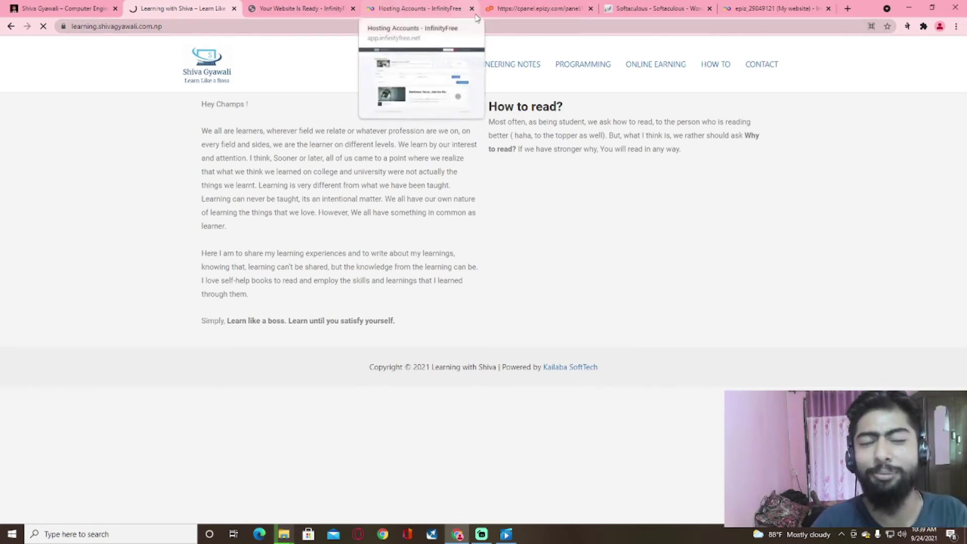
left_click(300, 8)
left_click(514, 8)
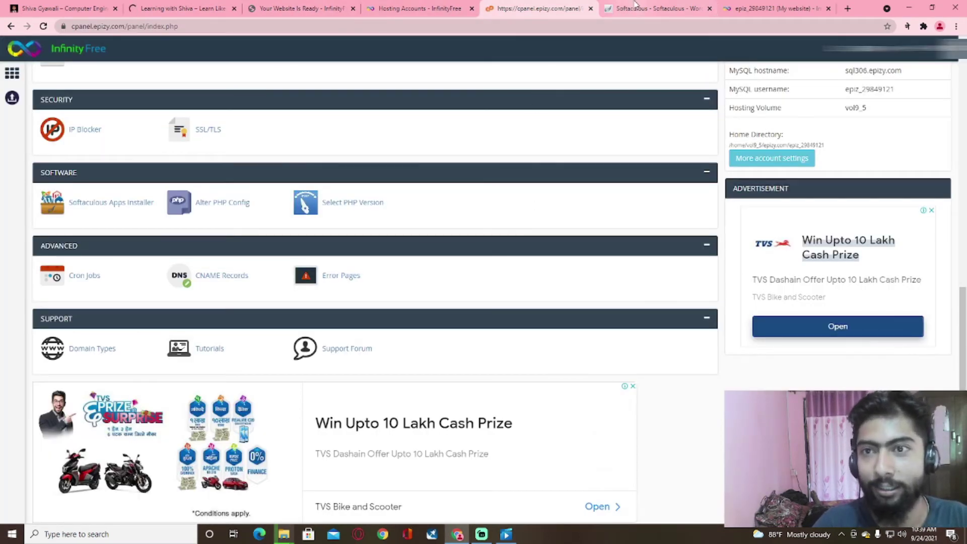
Step: Enter an admin username in the Softaculous WordPress form
left_click(653, 8)
scroll(506, 277, "down", 2)
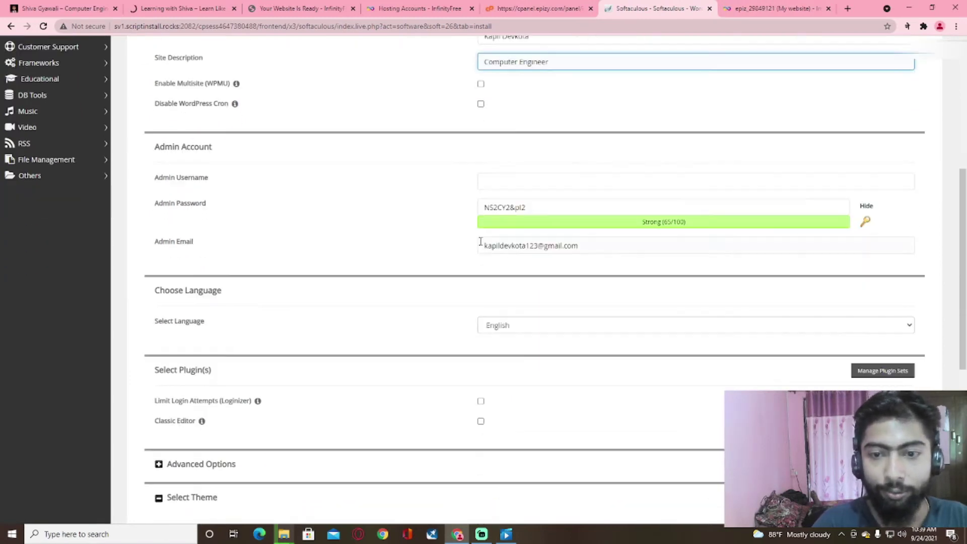
left_click(196, 181)
left_click_drag(170, 180, 208, 185)
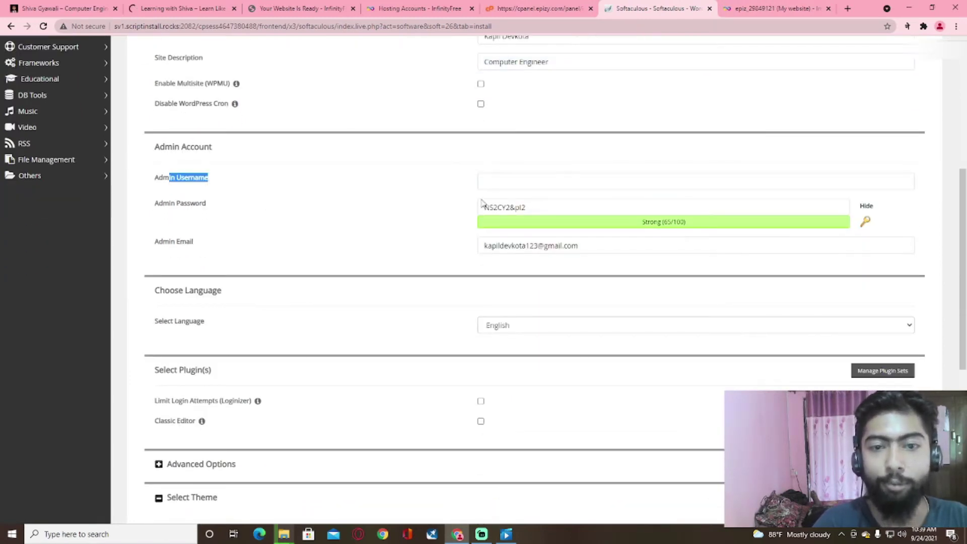
left_click(560, 187)
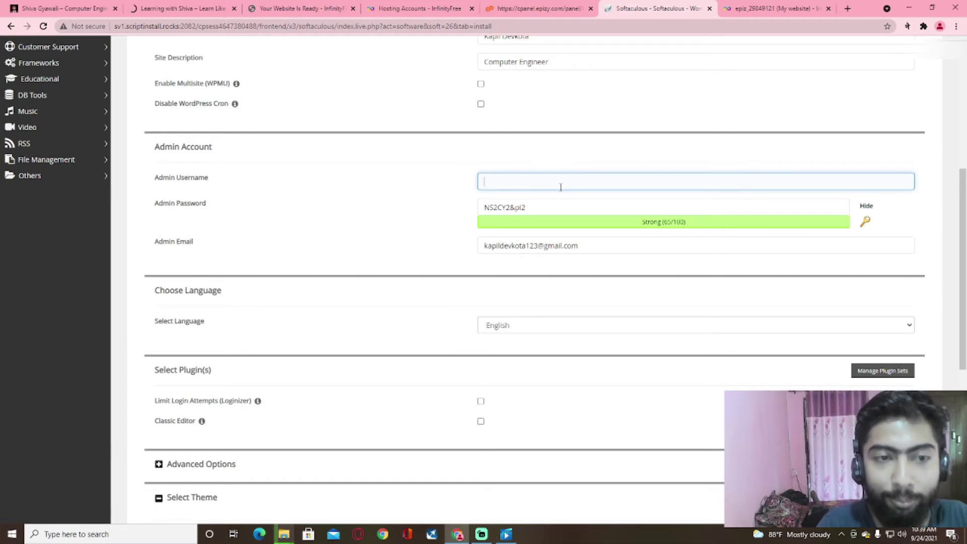
type("kapil")
Step: Set a new admin password and start the WordPress installation
key("Tab")
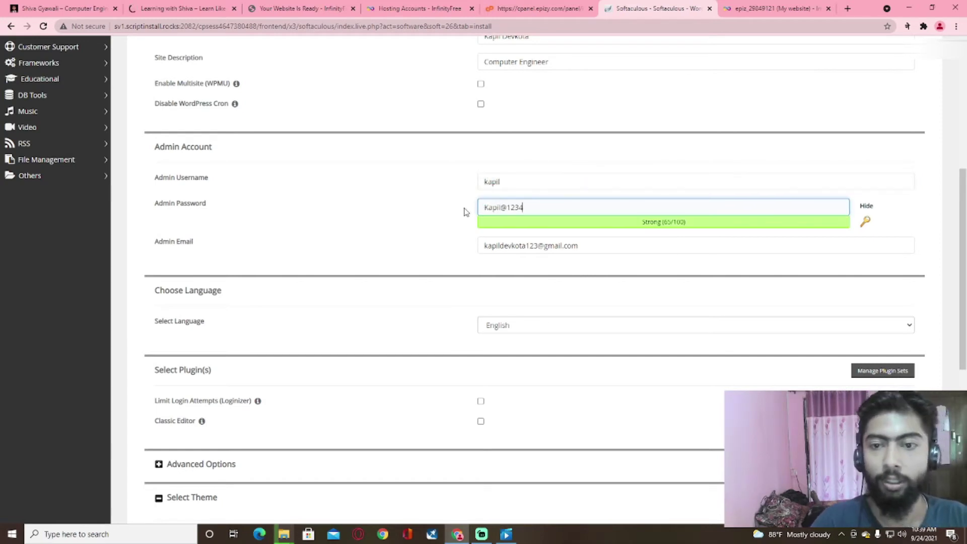
left_click_drag(534, 220, 480, 208)
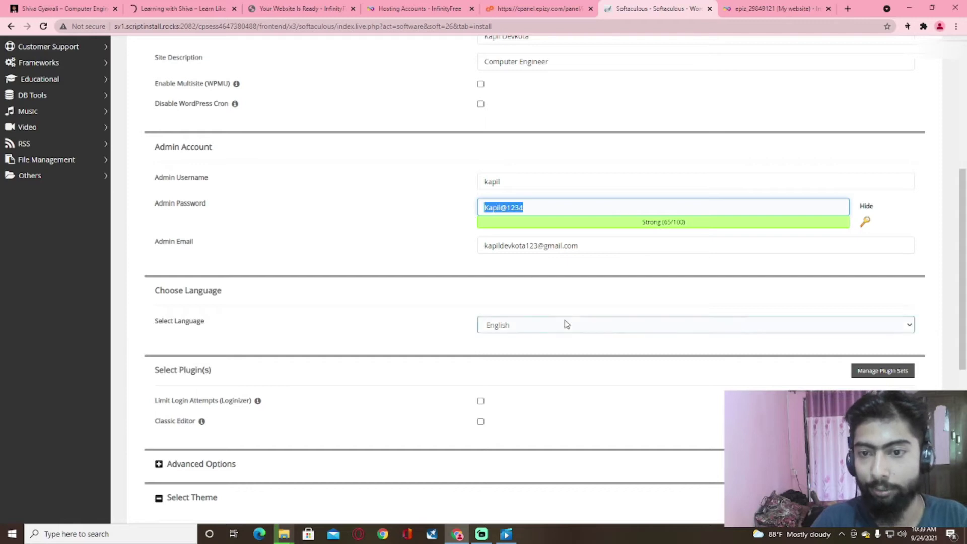
scroll(566, 324, "down", 1)
scroll(584, 323, "down", 2)
scroll(626, 271, "down", 4)
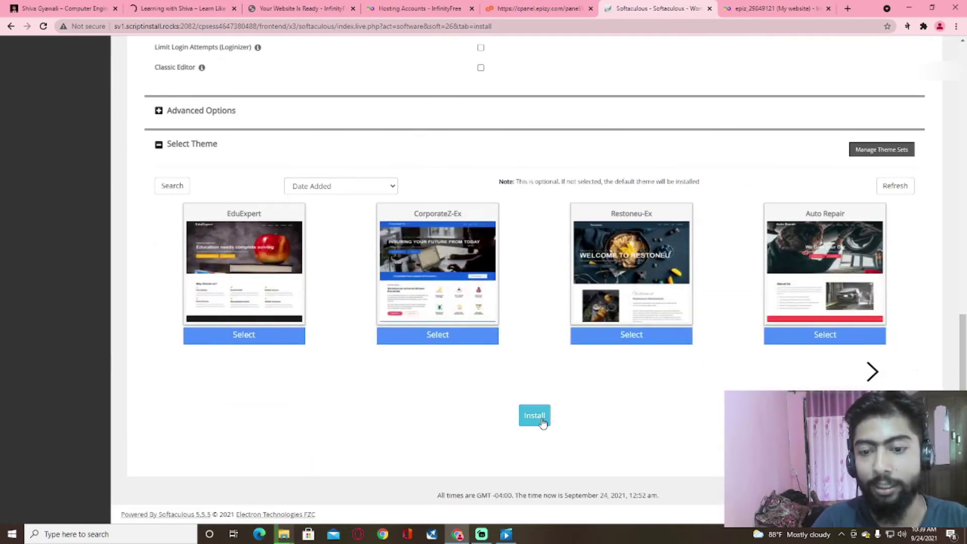
left_click(529, 411)
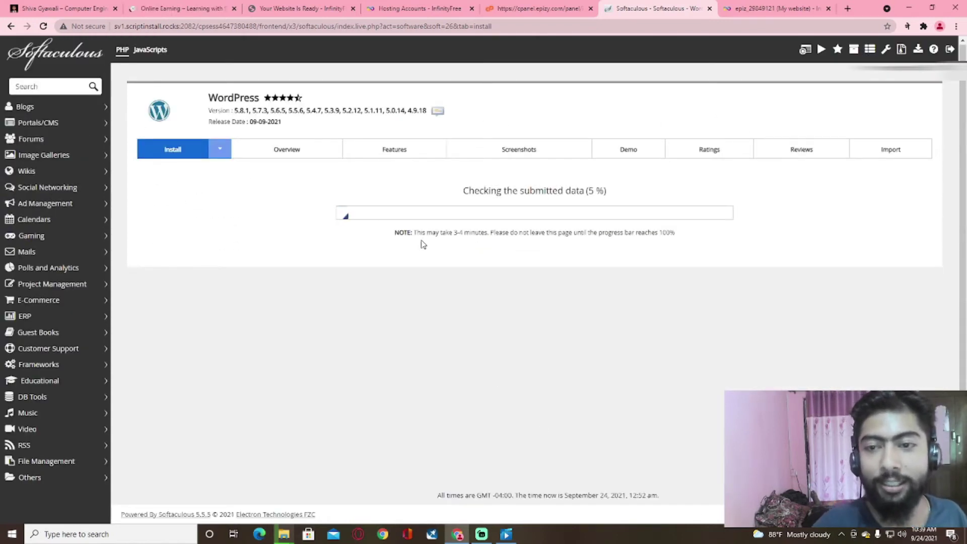
Step: Watch the WordPress install check the submitted data at 23%, then switch to the Online Earning blog
left_click_drag(611, 189, 469, 221)
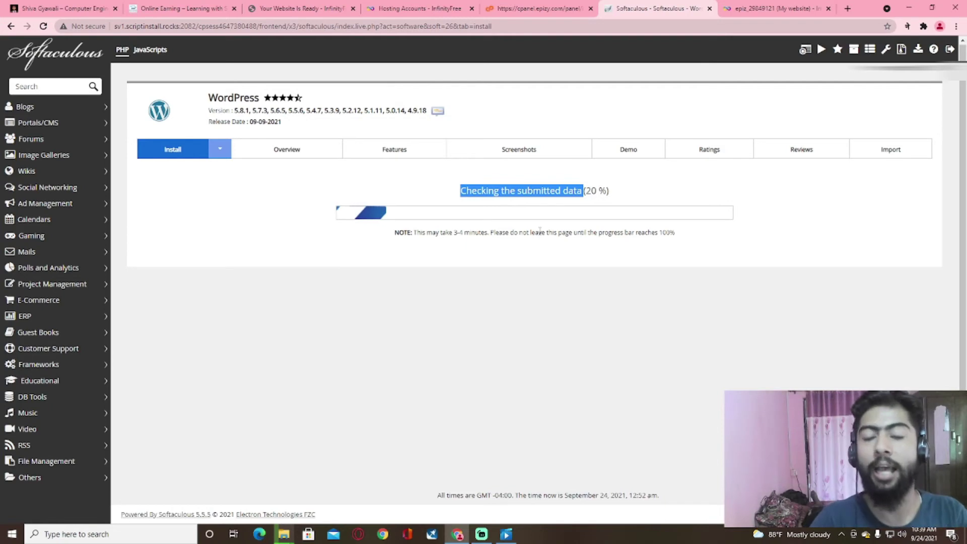
left_click(168, 5)
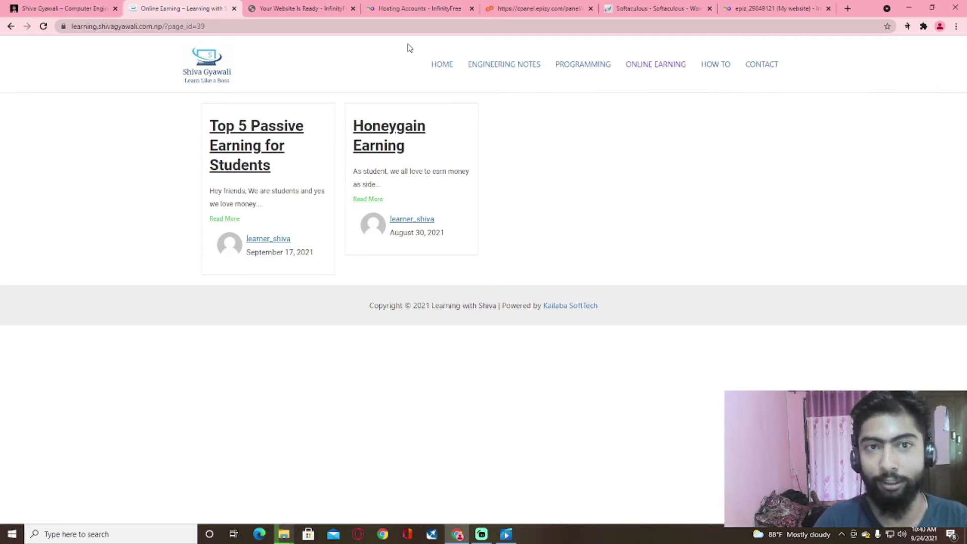
Step: Return to the Softaculous tab and review the install status, now at 54%
left_click(655, 8)
left_click_drag(613, 193, 461, 191)
left_click(462, 190)
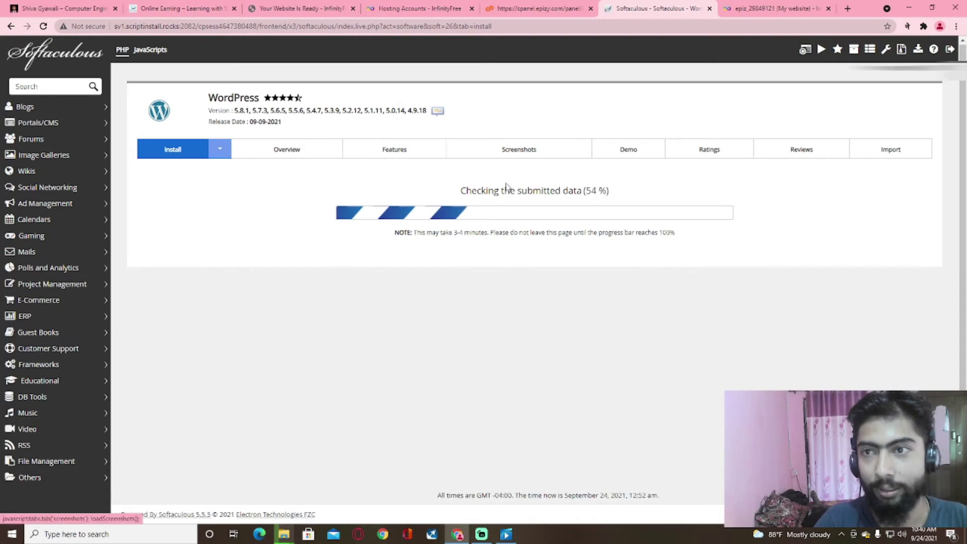
Step: Check the 'Your Website Is Ready' page and view its connection security info
left_click_drag(614, 195, 445, 191)
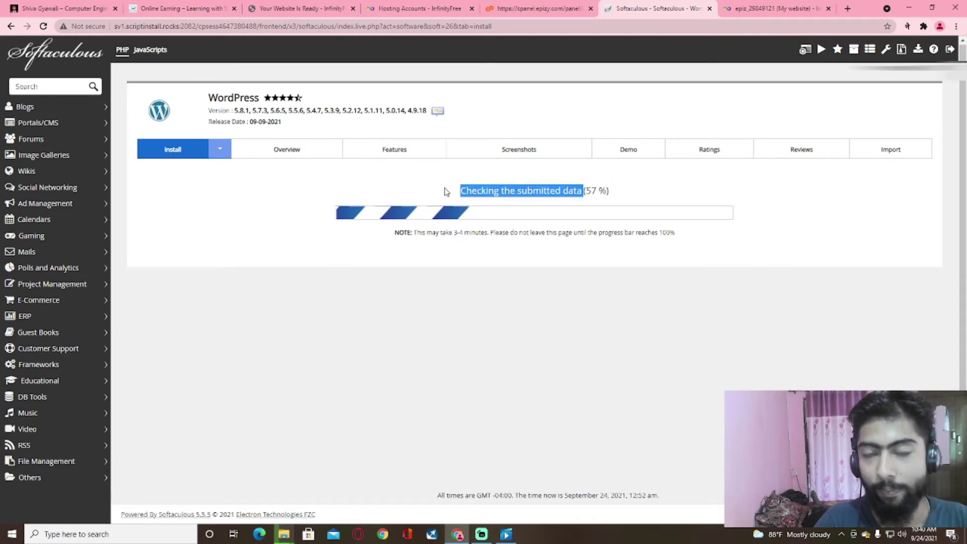
left_click(447, 192)
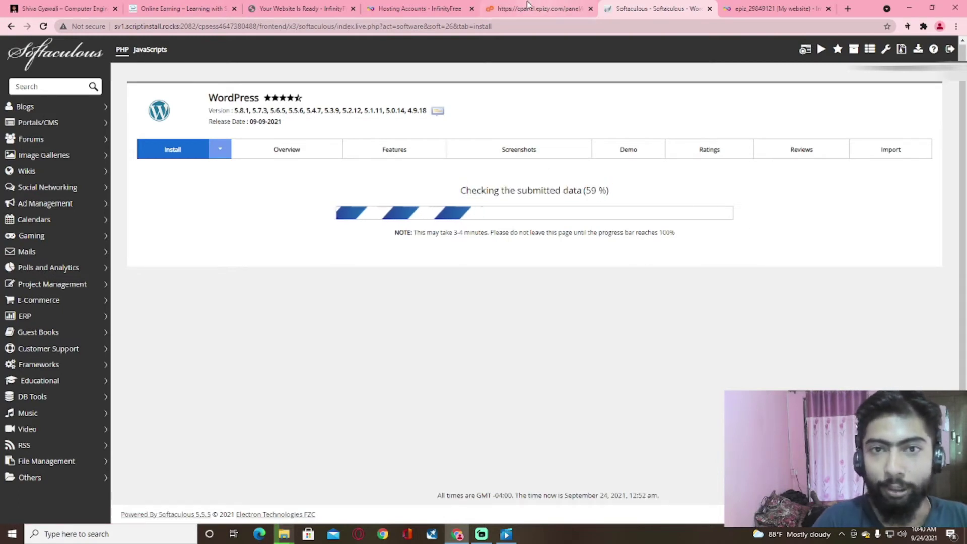
left_click(297, 7)
left_click(85, 26)
left_click(290, 82)
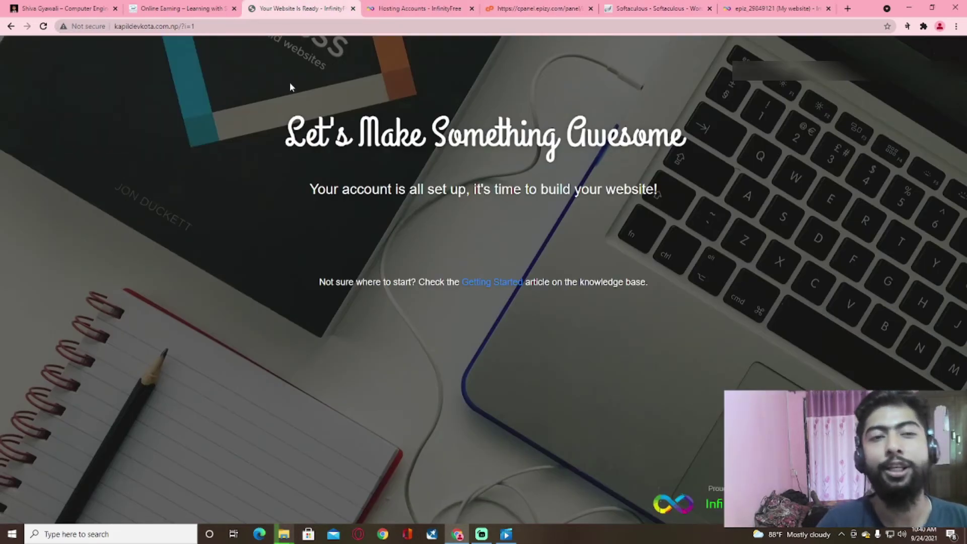
Step: Review the InfinityFree hosting account's details page, then go back to the control panel
left_click(522, 4)
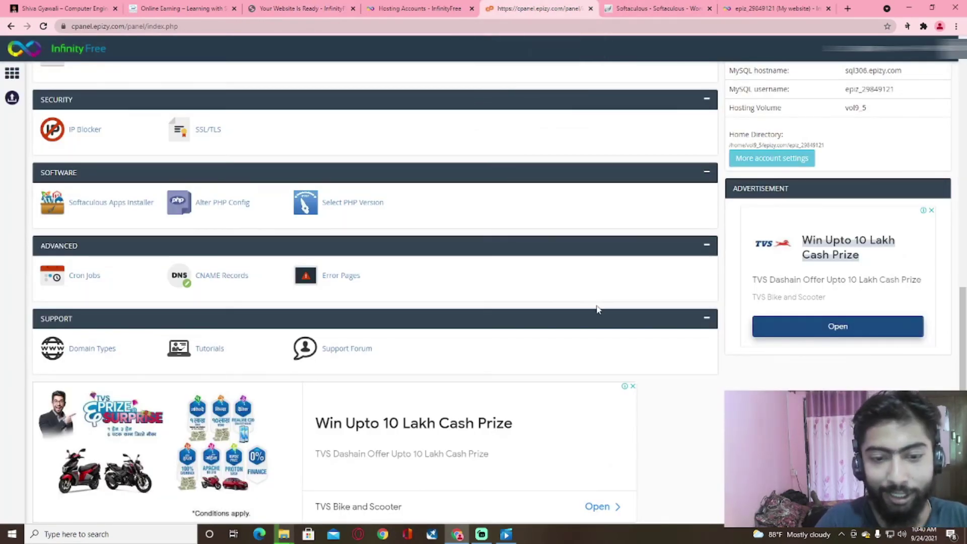
scroll(597, 309, "up", 10)
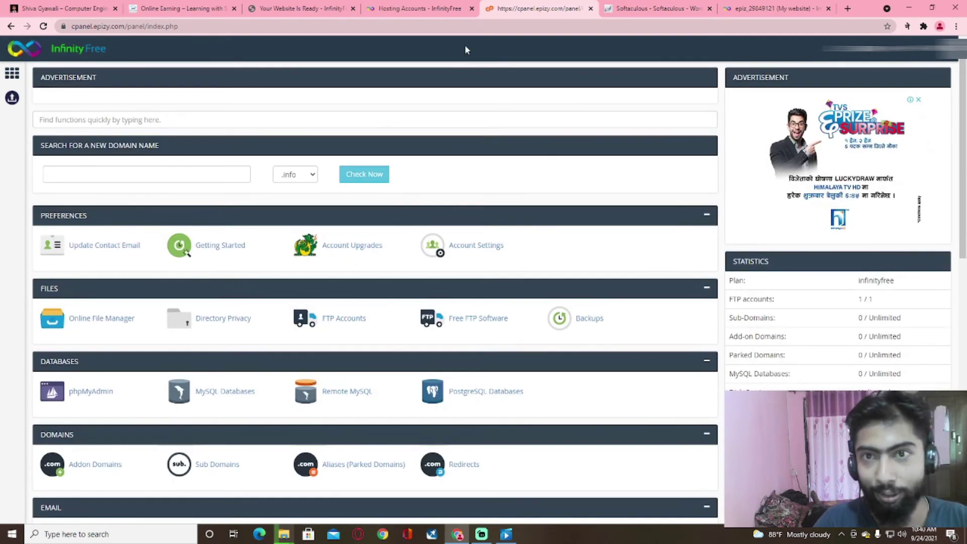
left_click(444, 6)
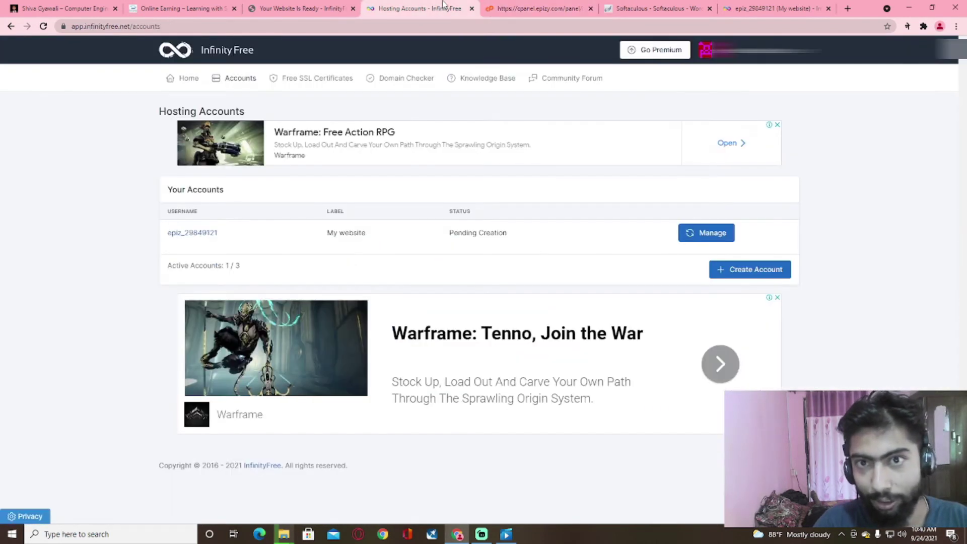
left_click(726, 235)
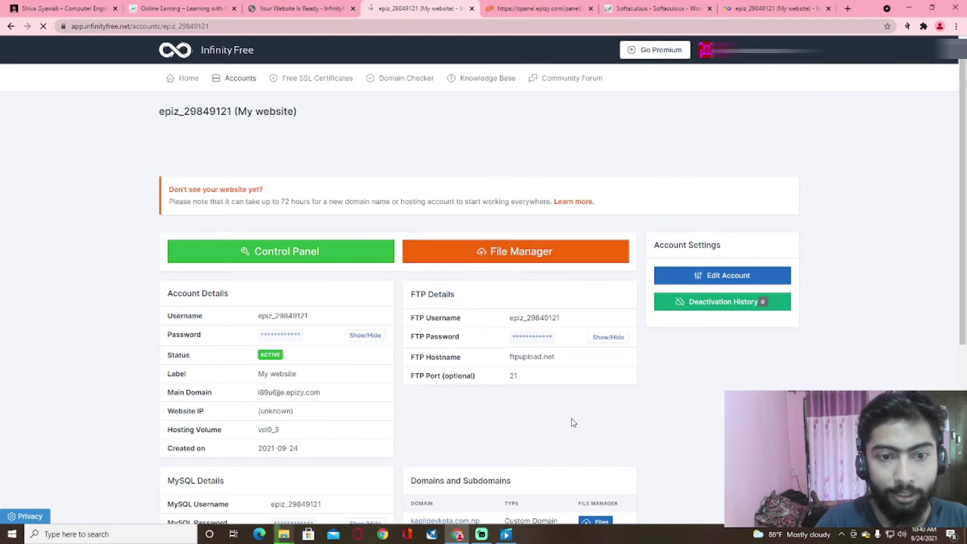
scroll(572, 421, "down", 5)
scroll(727, 371, "down", 1)
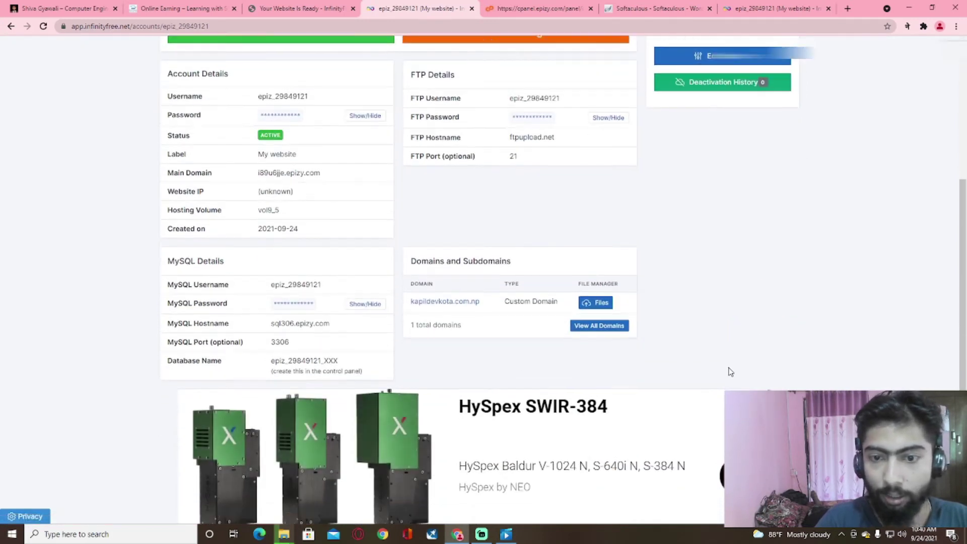
scroll(728, 372, "up", 4)
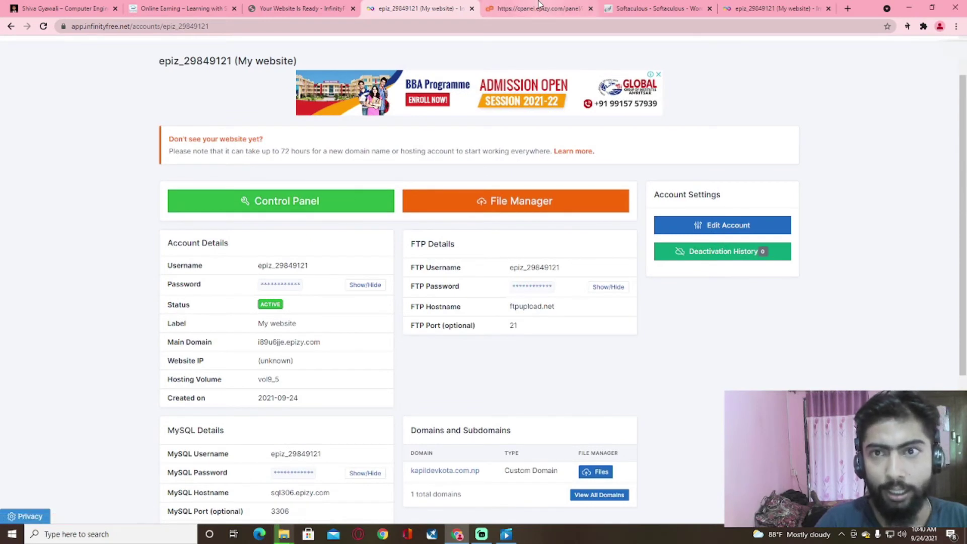
left_click(538, 7)
Step: Open the SSL/TLS page from the control panel in a new tab and switch to it
middle_click(407, 284)
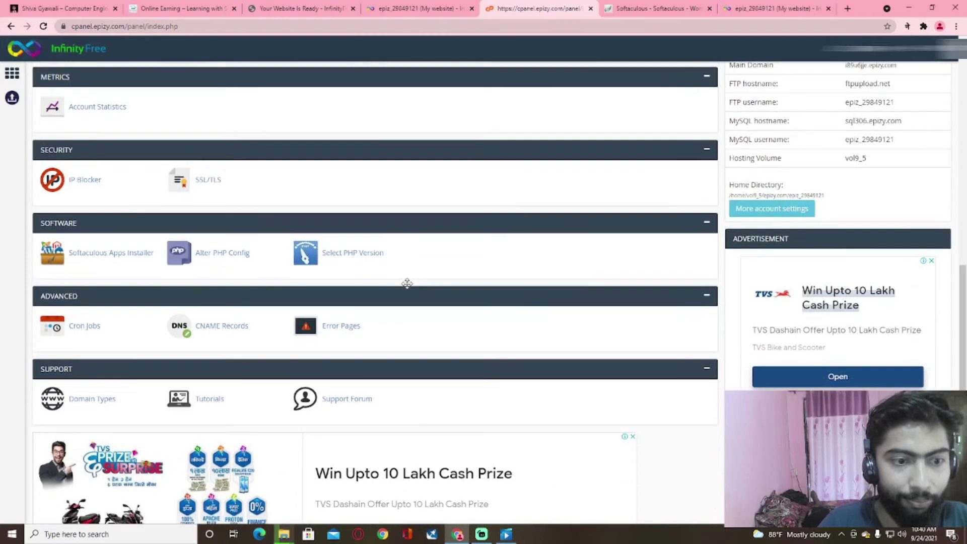
scroll(438, 276, "down", 2)
scroll(306, 192, "up", 3)
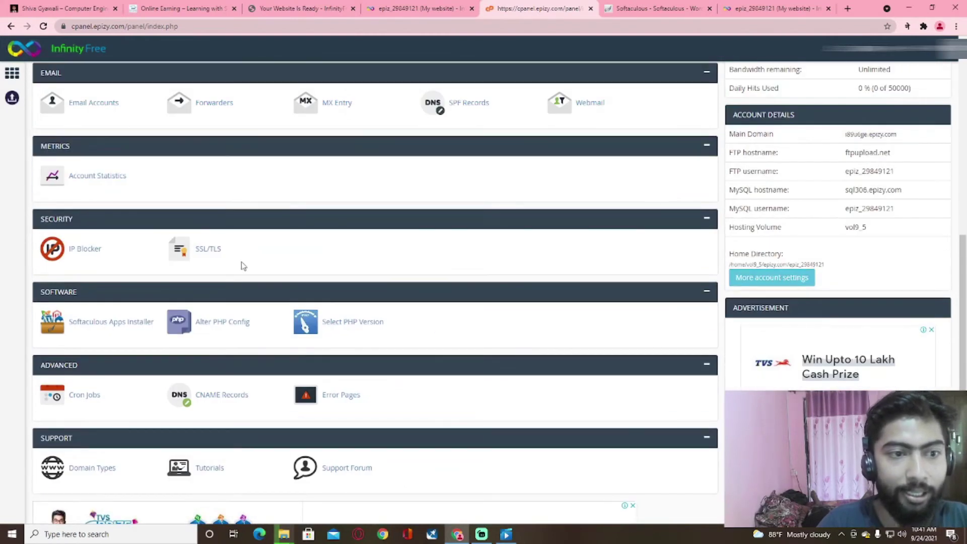
right_click(207, 252)
key("Escape")
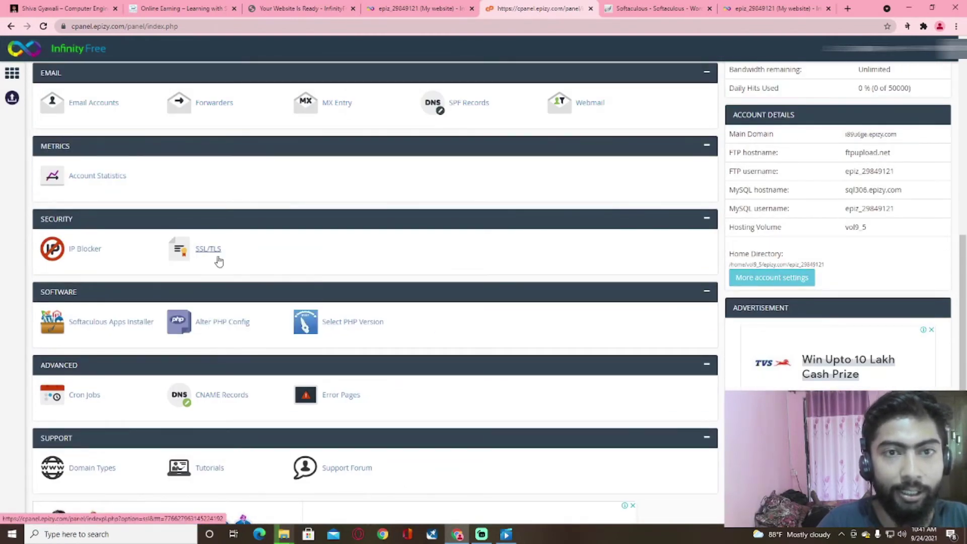
middle_click(219, 261)
key("ctrl+Tab")
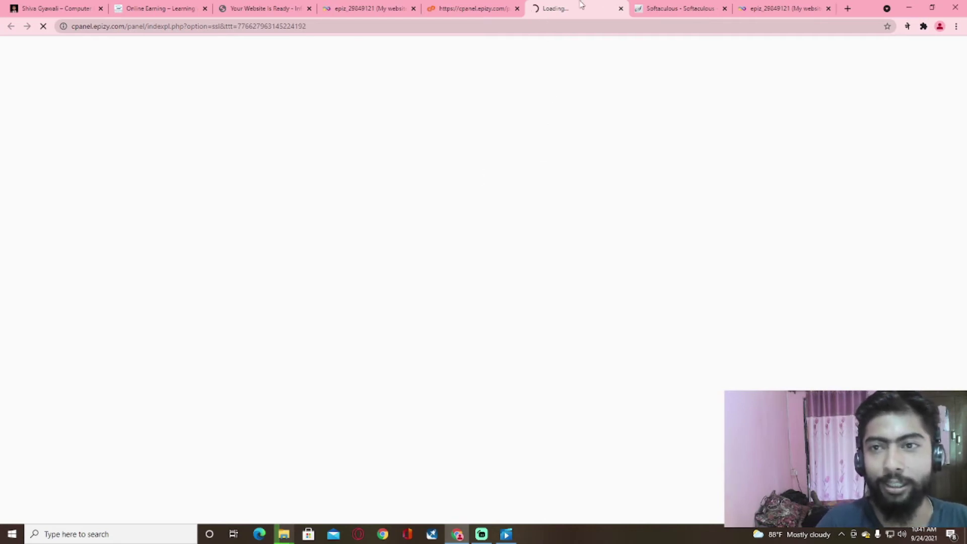
Step: Check the portfolio site's connection security, then show the 'My website' hosting account page
left_click(75, 8)
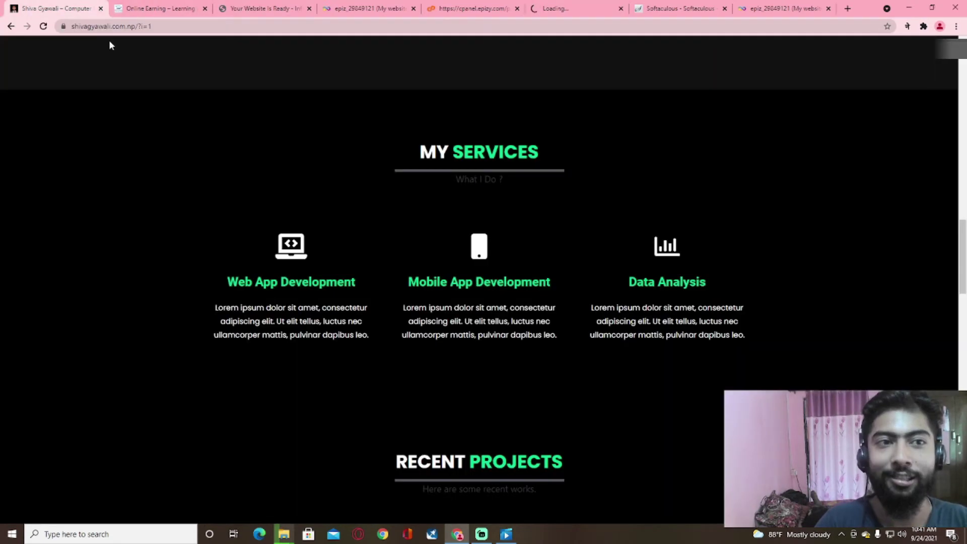
left_click(62, 27)
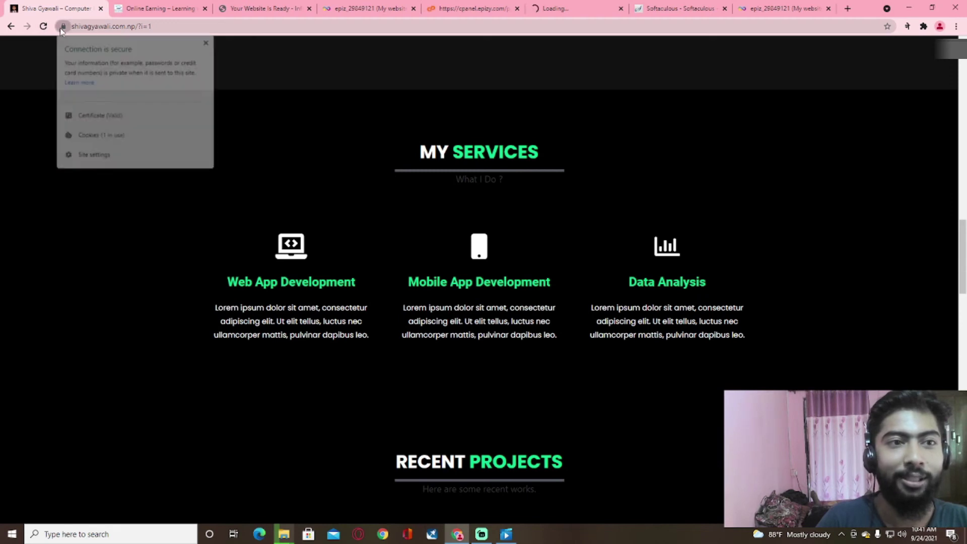
left_click(208, 43)
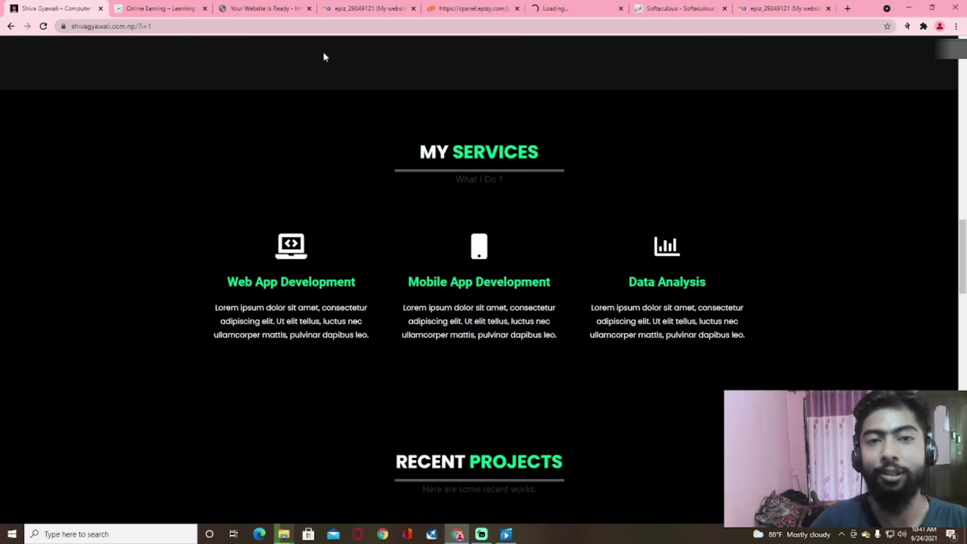
left_click(353, 8)
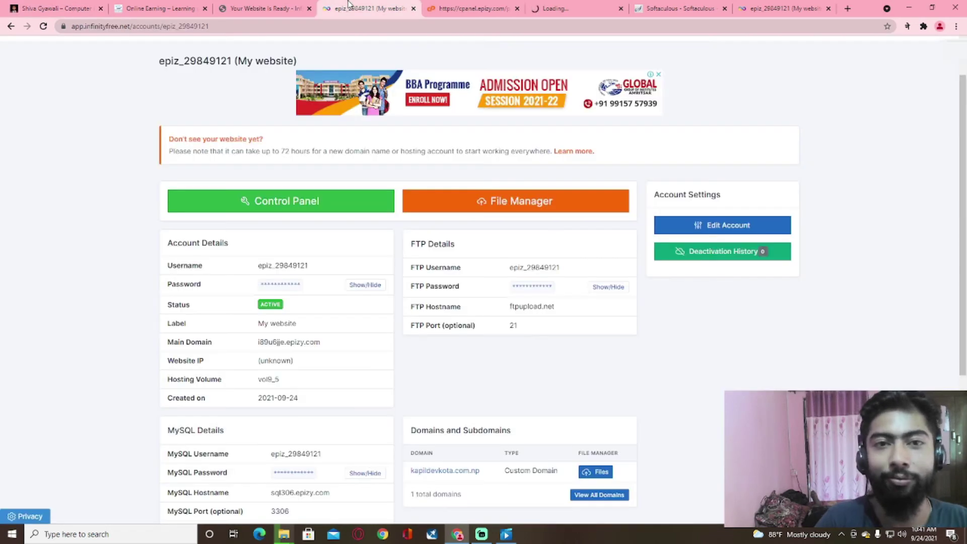
Step: Return to the Softaculous WordPress install, now checking submitted data at 95%
left_click(562, 8)
left_click(678, 8)
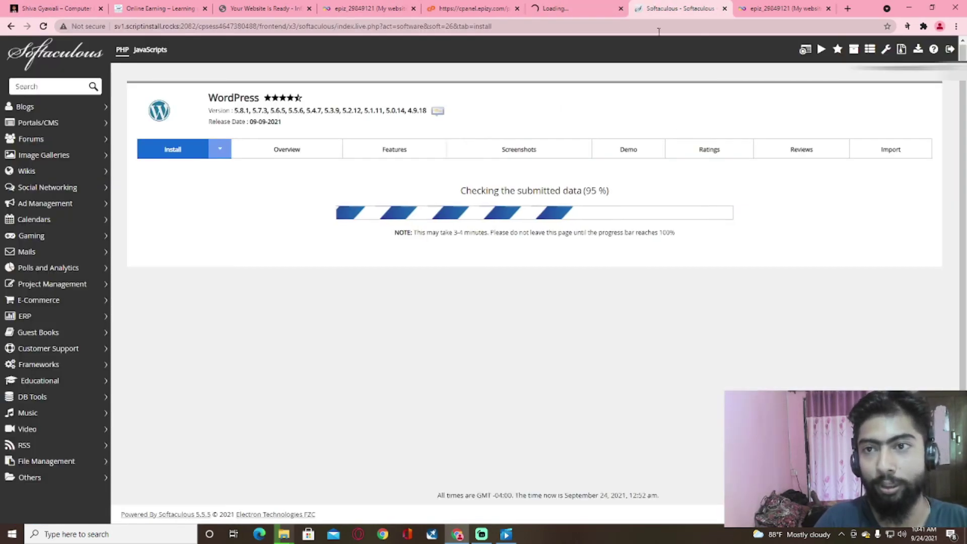
left_click_drag(573, 196, 609, 195)
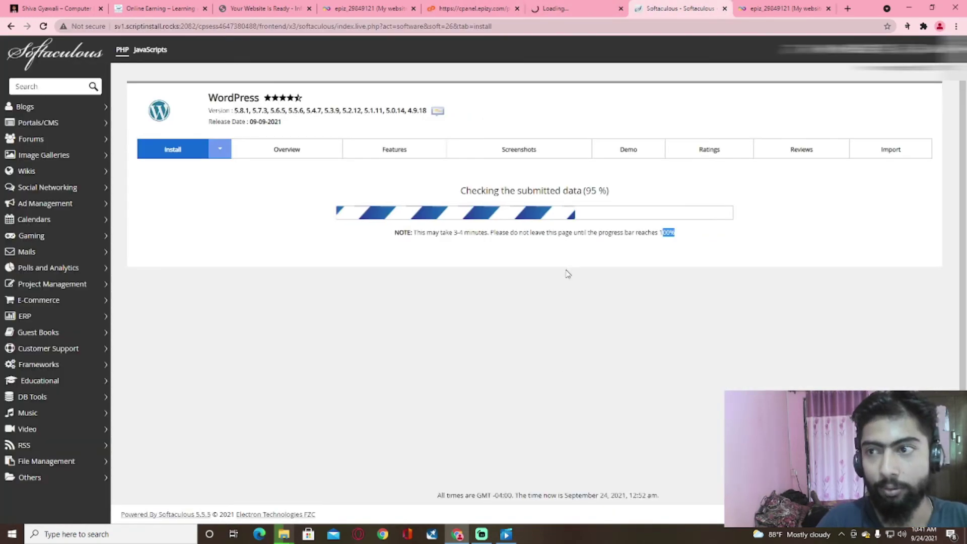
Step: Look over the SSL/TLS page, then close it and the Online Earning tab
left_click(578, 7)
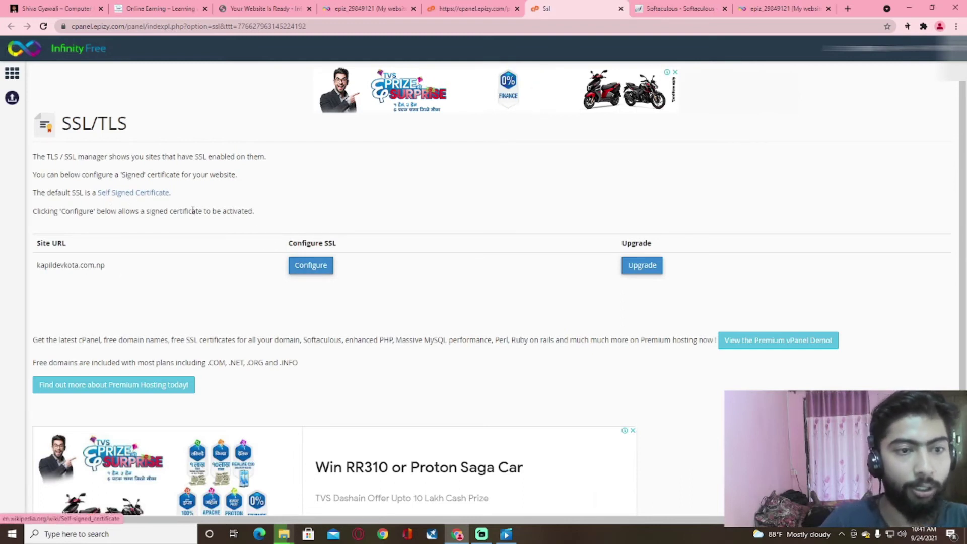
scroll(553, 111, "down", 1)
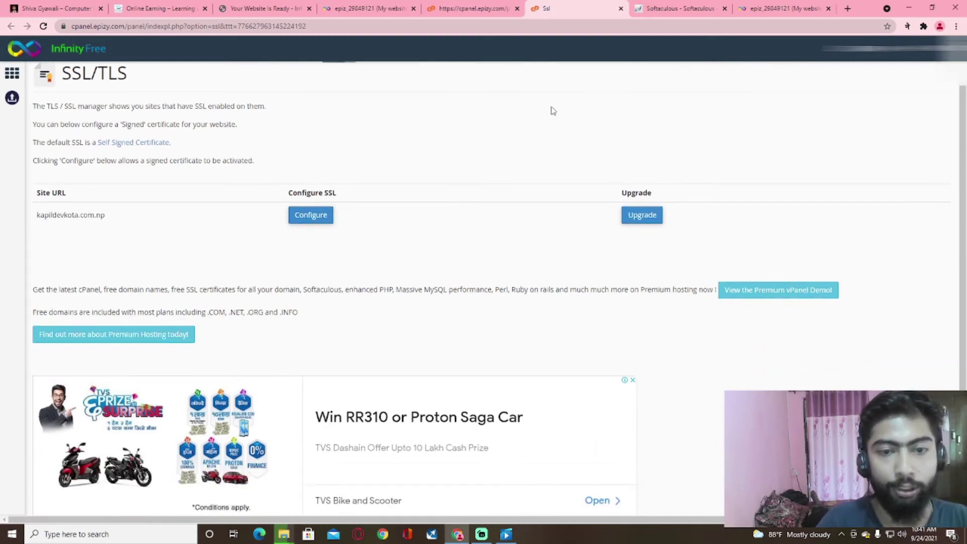
left_click(621, 9)
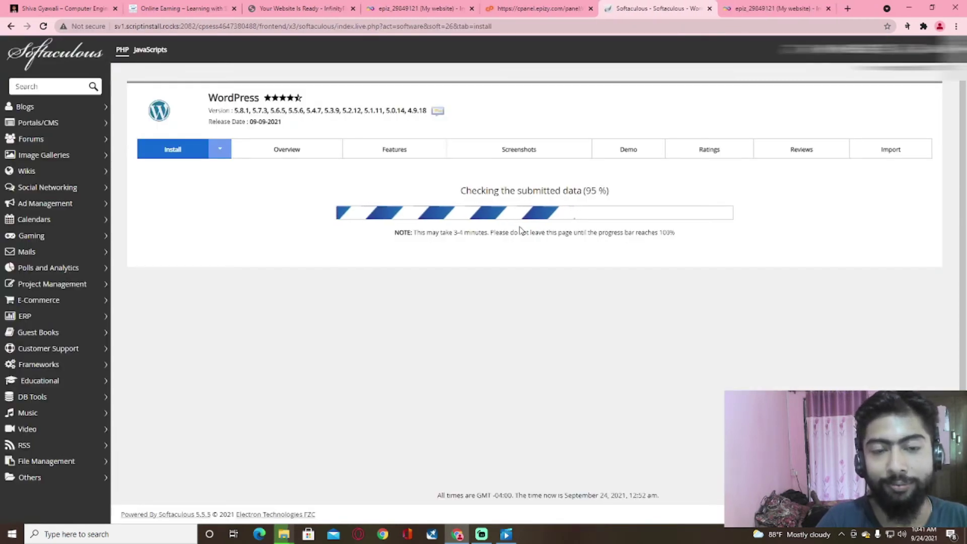
left_click(233, 8)
Step: Close the portfolio tab and resubmit the WordPress install, which fails with 'database already exists'
left_click(115, 8)
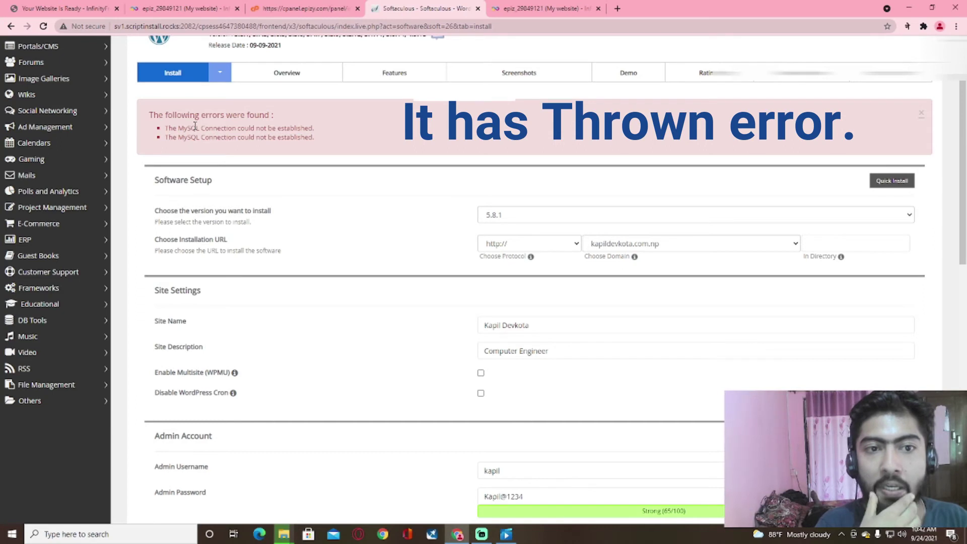
scroll(366, 271, "down", 7)
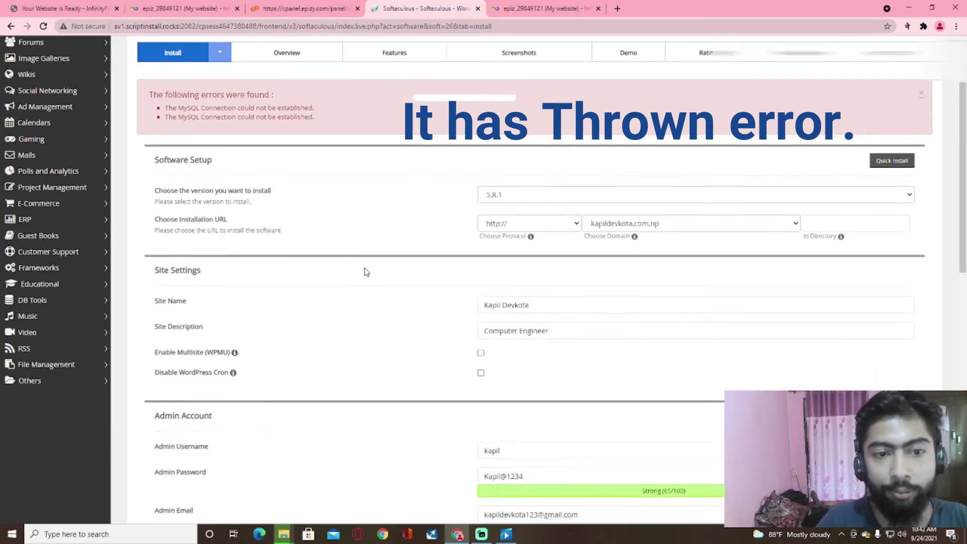
scroll(432, 348, "down", 6)
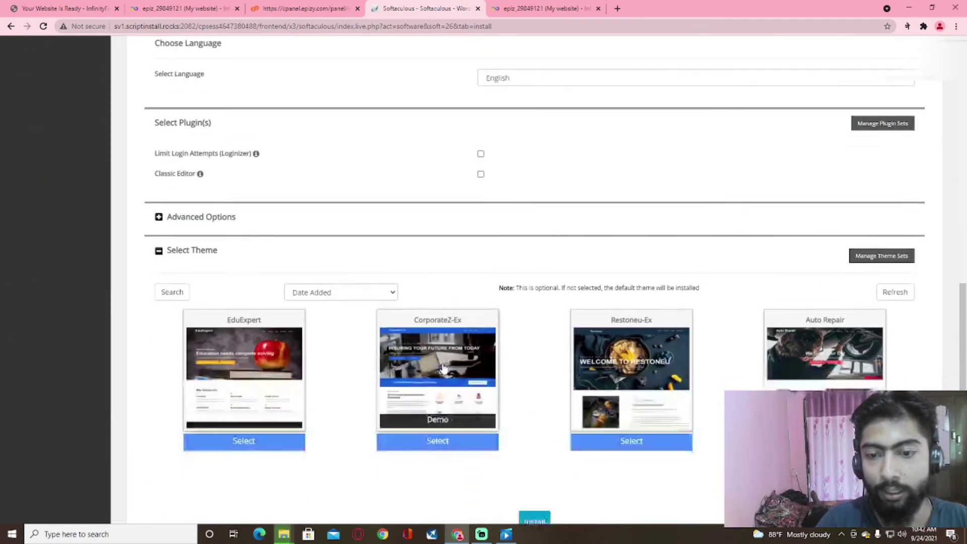
left_click(534, 413)
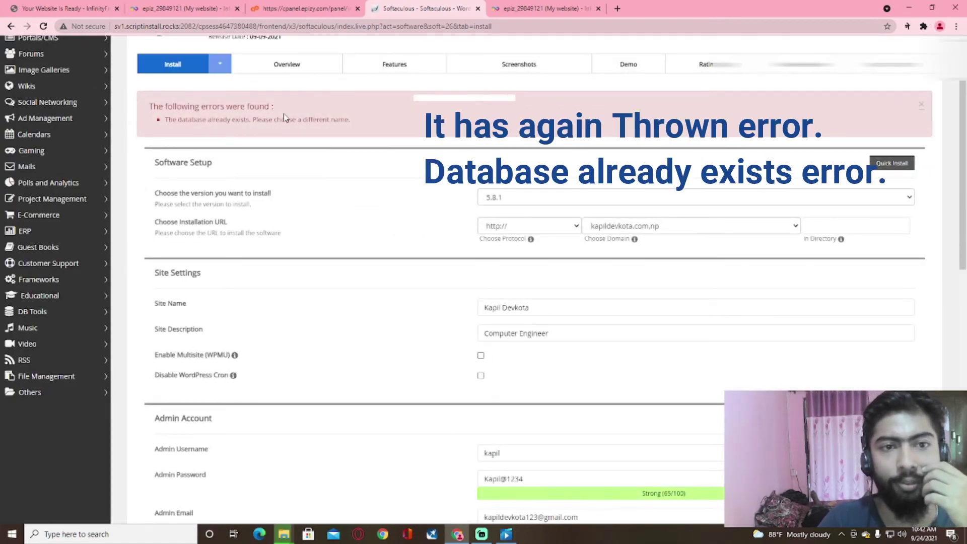
scroll(478, 302, "down", 12)
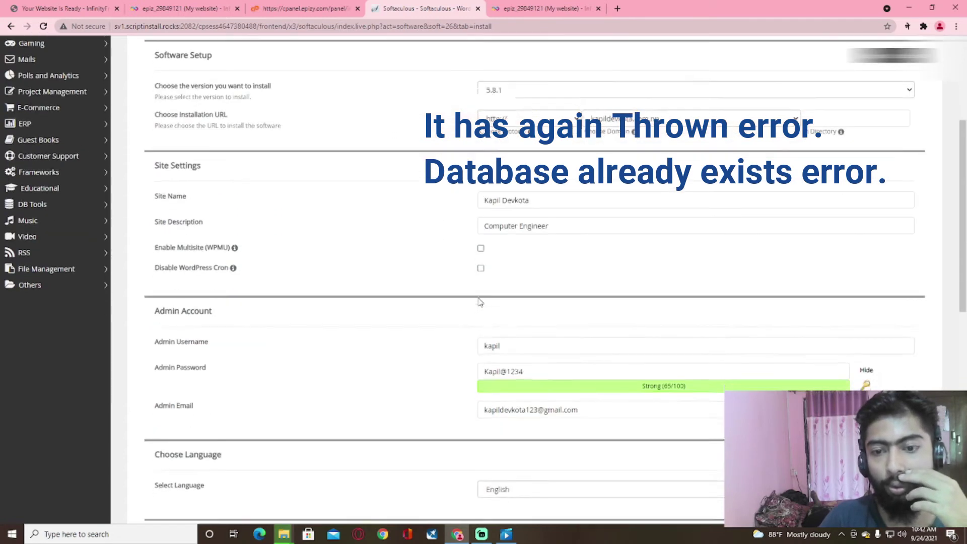
scroll(480, 301, "up", 15)
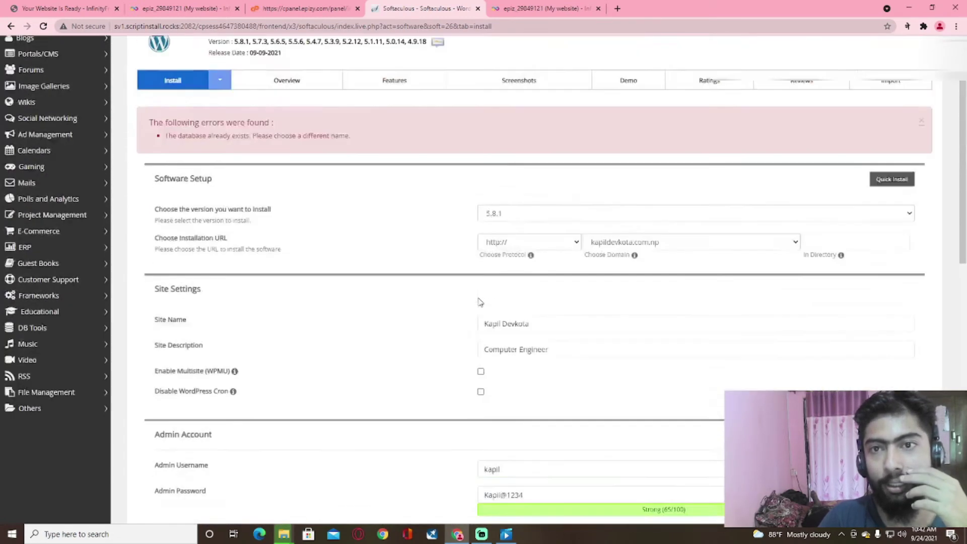
left_click(305, 8)
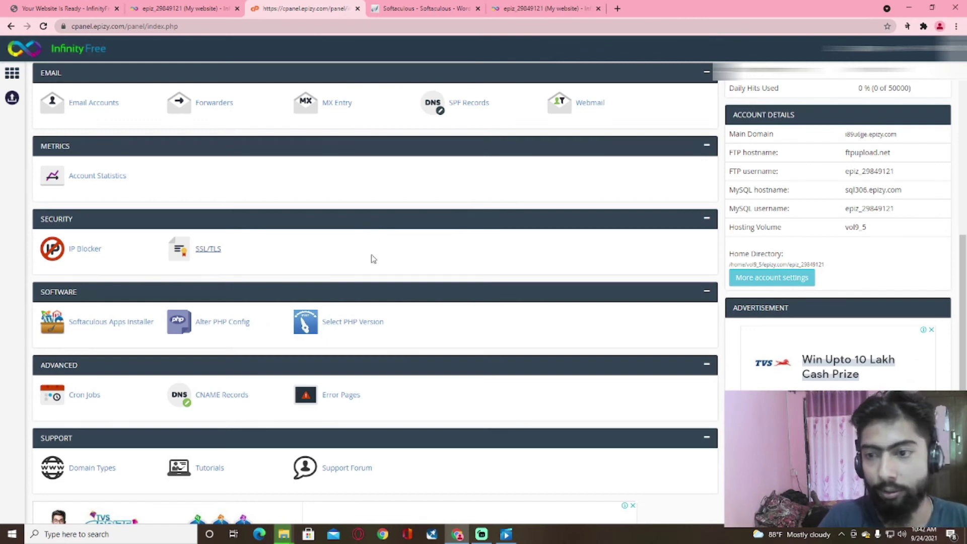
Step: From the control panel's Databases section, open phpMyAdmin in a new tab
left_click(554, 4)
left_click(187, 8)
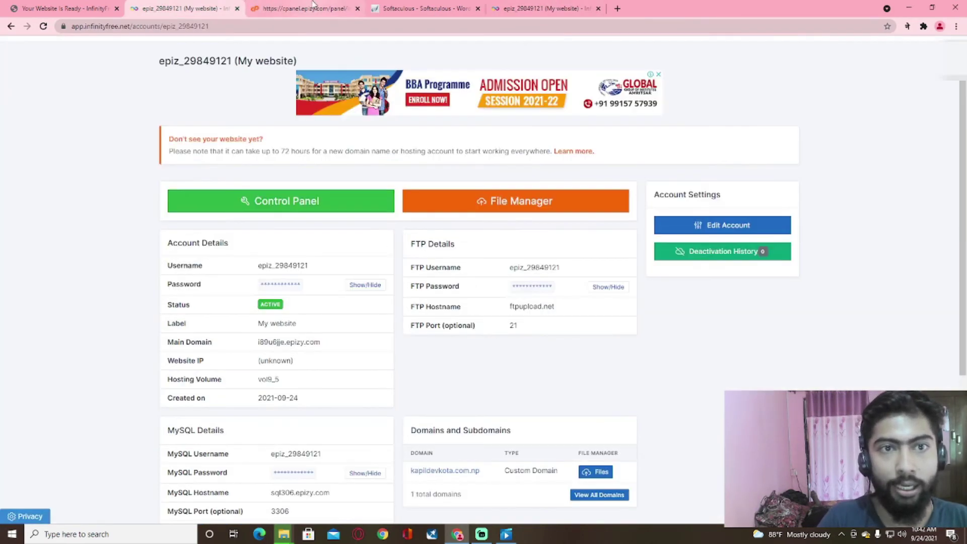
left_click(313, 6)
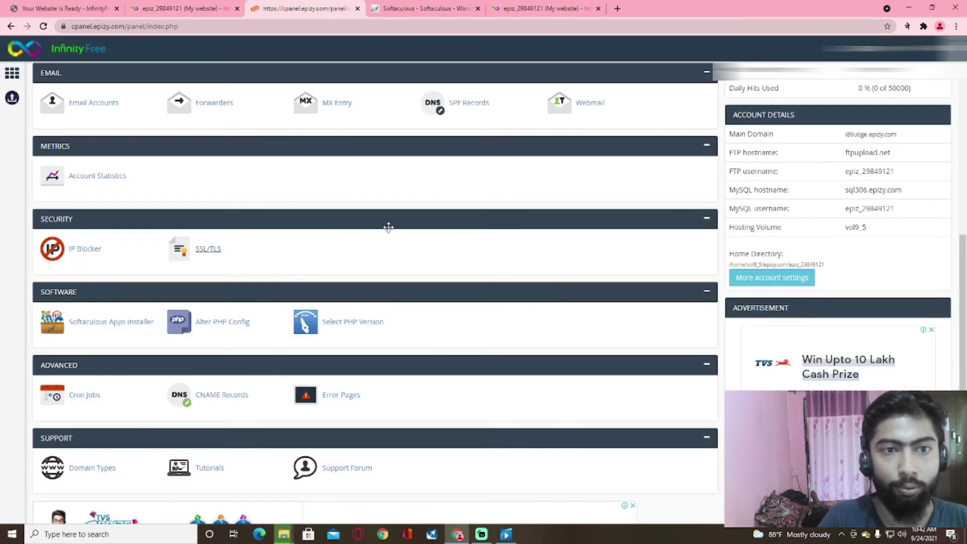
scroll(388, 227, "up", 6)
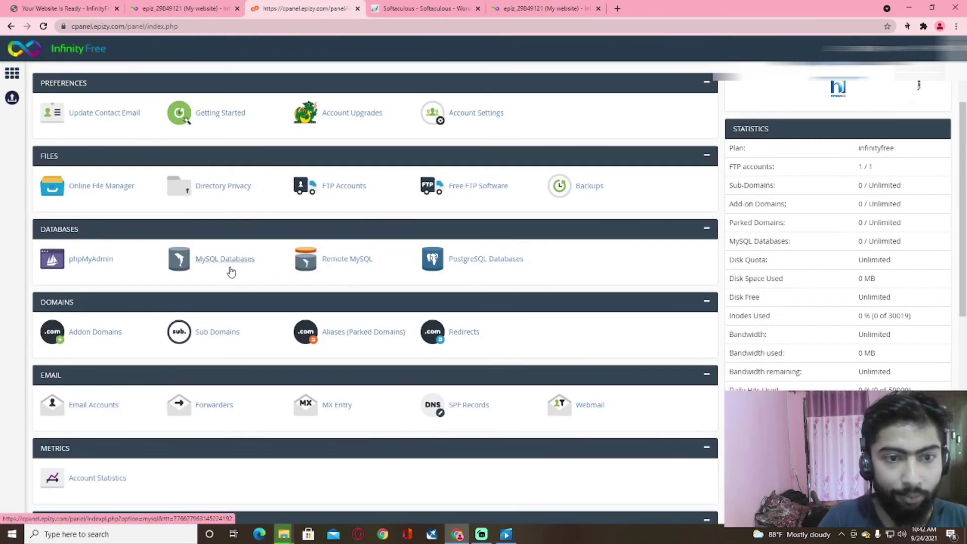
right_click(215, 266)
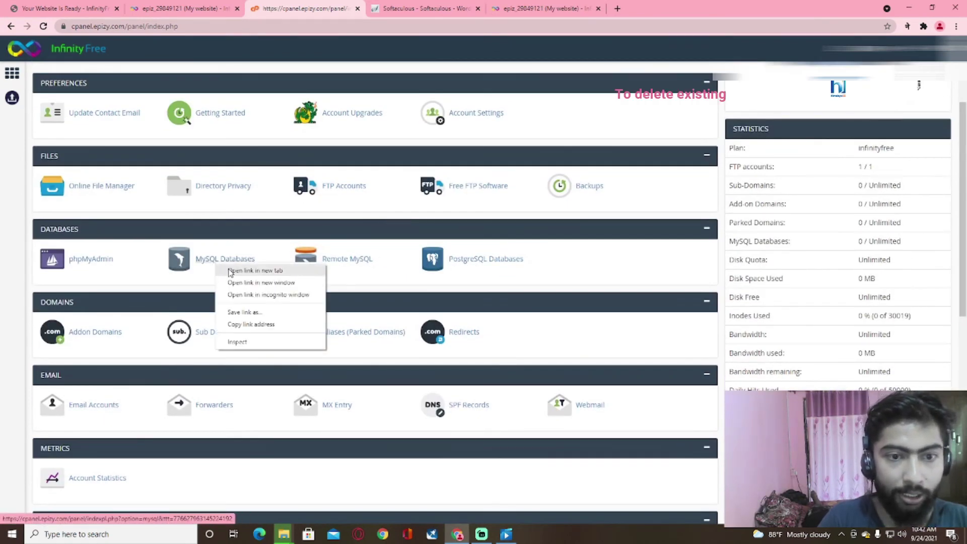
left_click(86, 255)
right_click(86, 259)
left_click(115, 263)
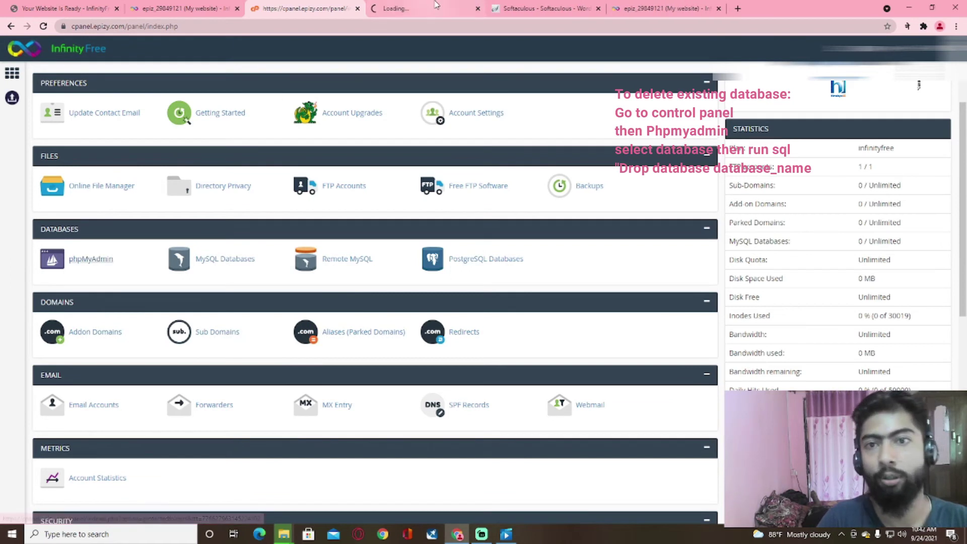
left_click(436, 5)
Step: Search Google for 'drop database' in a new tab
left_click(737, 8)
type("drop ds")
key("BackSpace")
type("ata")
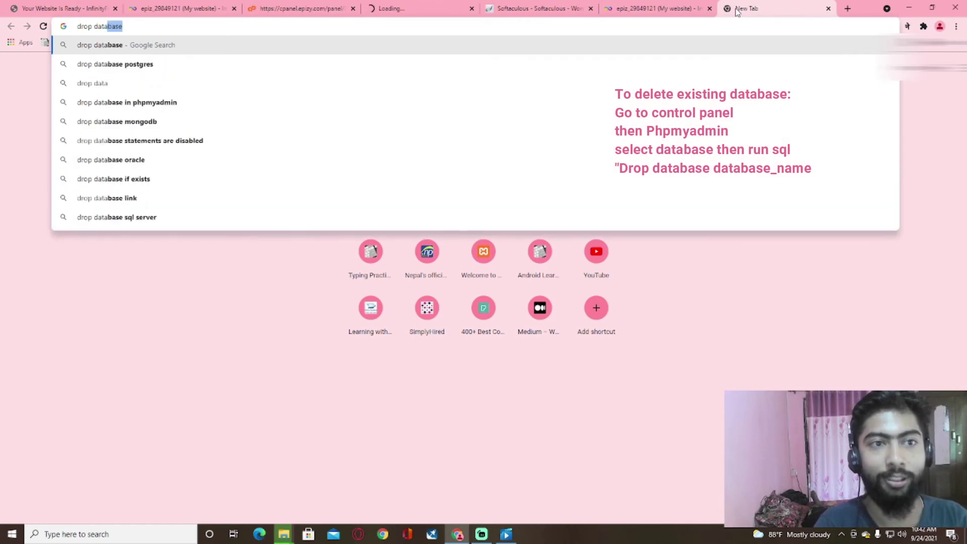
key("Return")
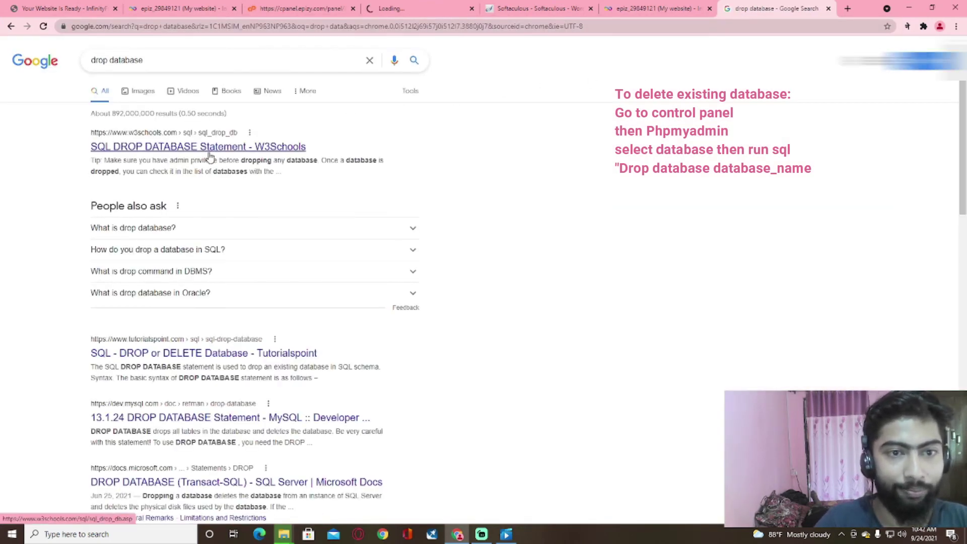
Step: Select the DROP DATABASE syntax line on W3Schools, then return to the phpMyAdmin tab
left_click(210, 151)
scroll(438, 268, "down", 3)
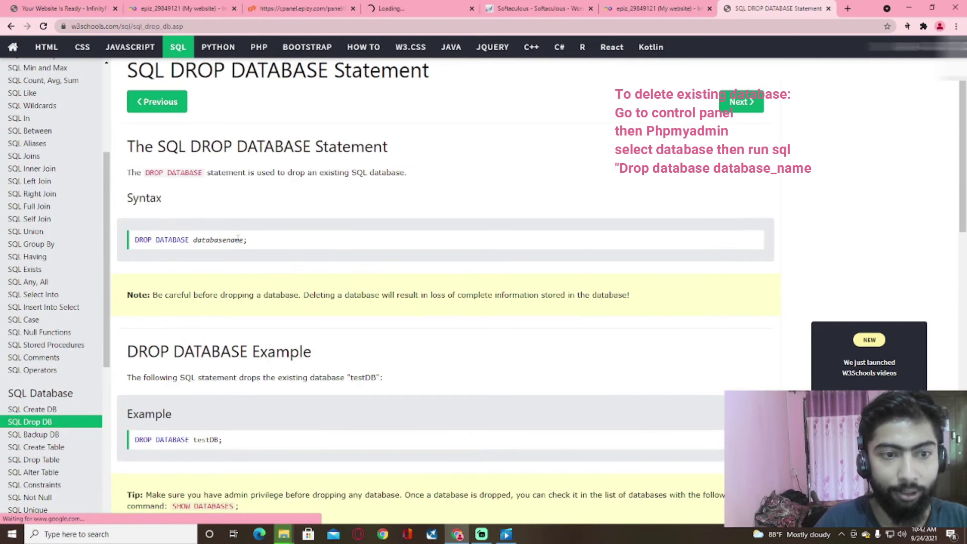
left_click_drag(246, 240, 133, 238)
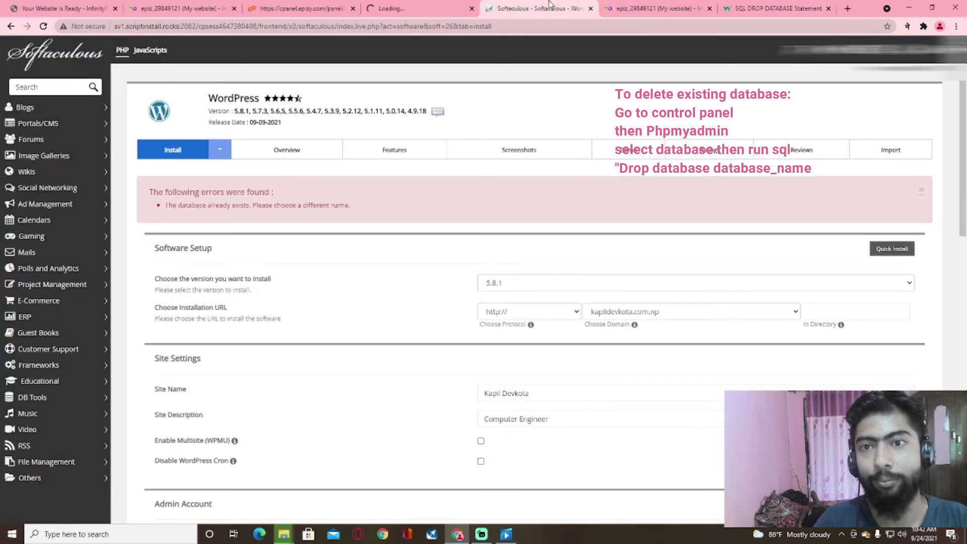
left_click(539, 9)
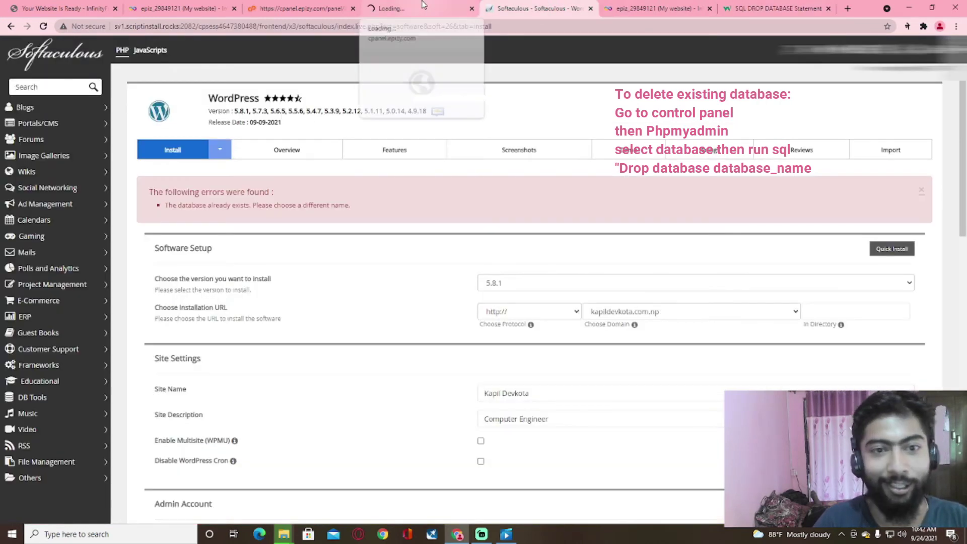
left_click(423, 5)
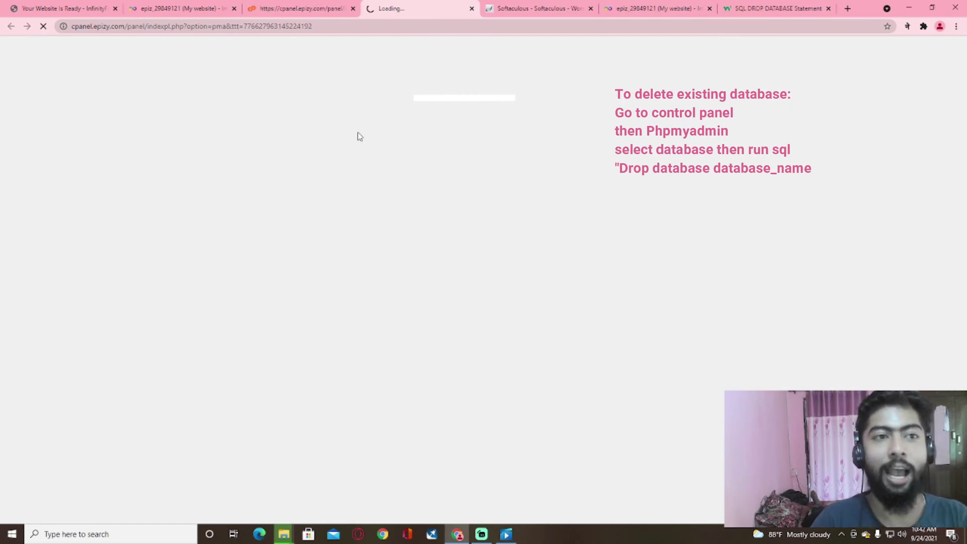
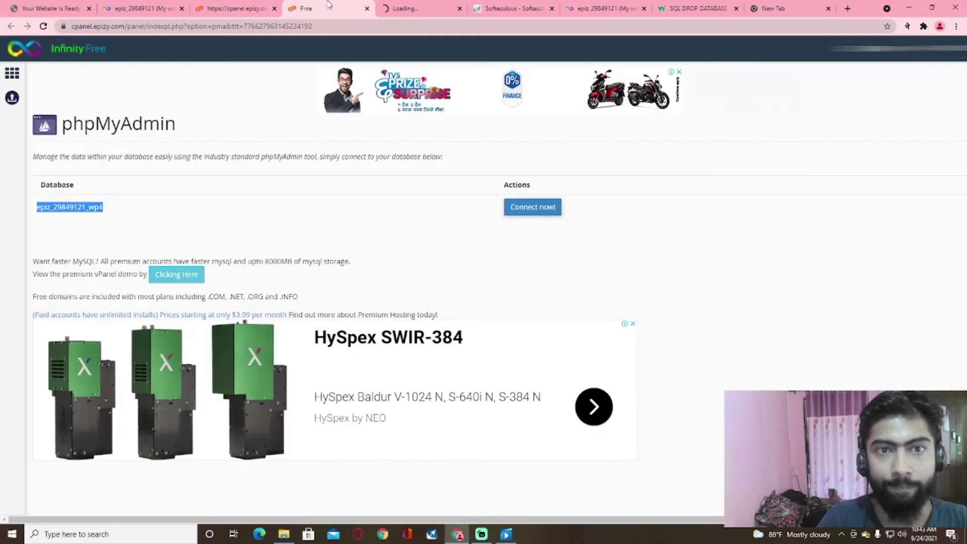
Step: Launch phpMyAdmin for the WordPress database from the control panel's database connection page
left_click(403, 9)
left_click(325, 5)
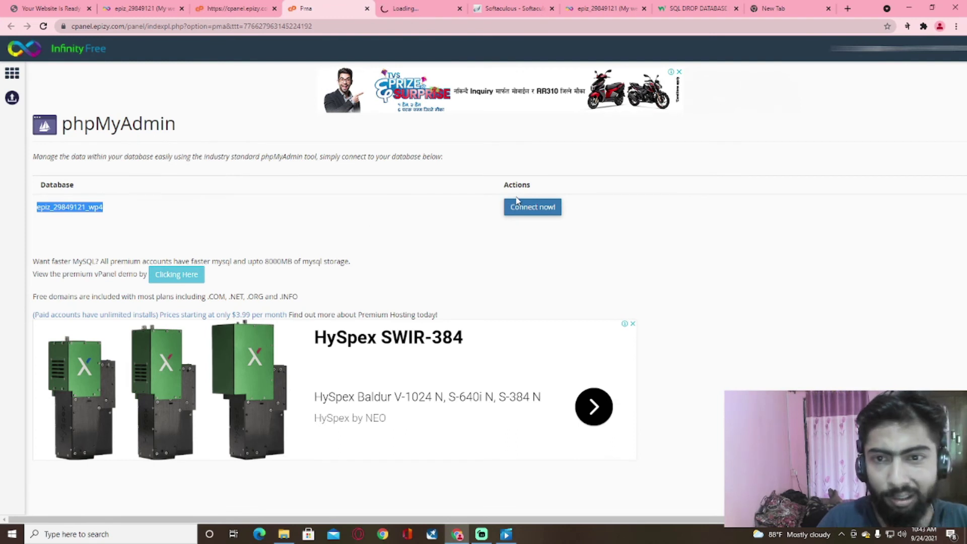
left_click(449, 5)
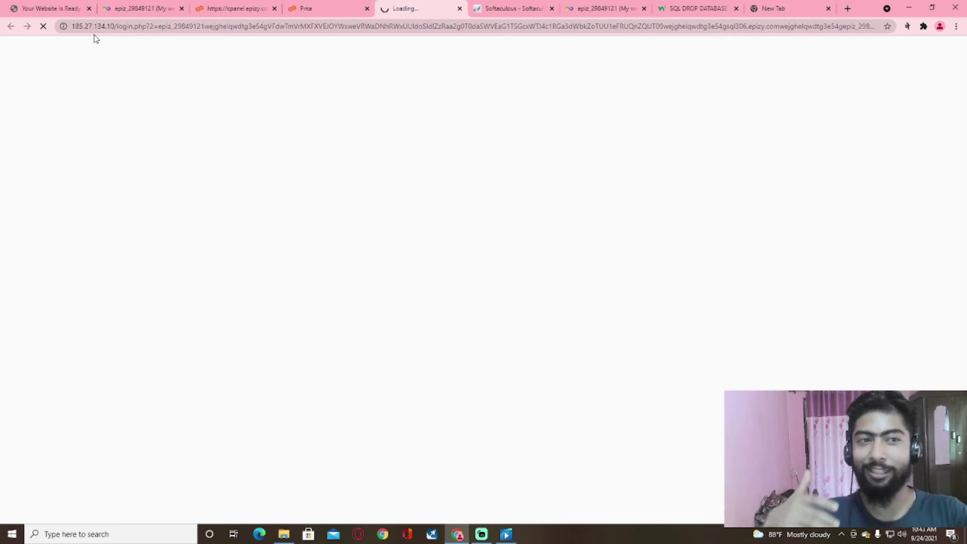
Step: Reload the phpMyAdmin page after the ERR_TOO_MANY_REDIRECTS error until its home page loads
left_click(178, 23)
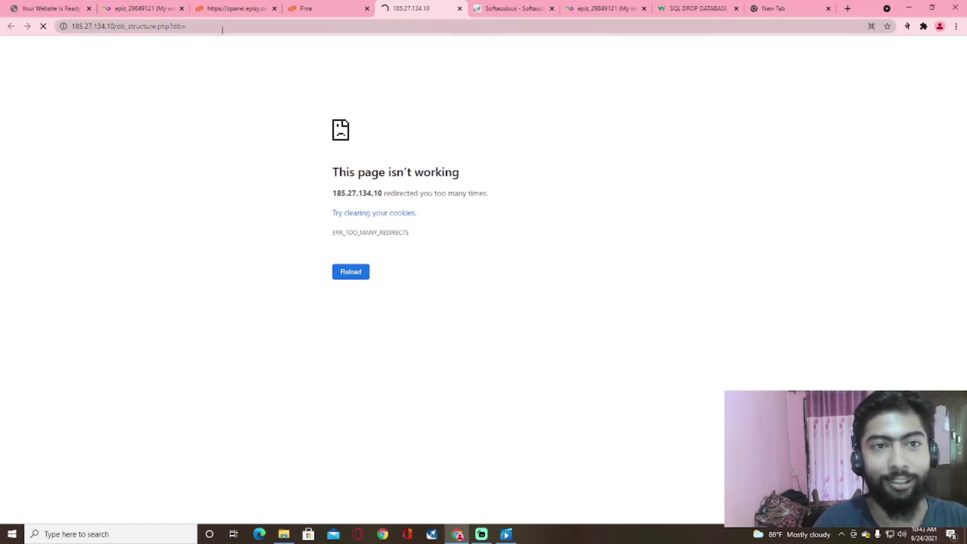
left_click(361, 277)
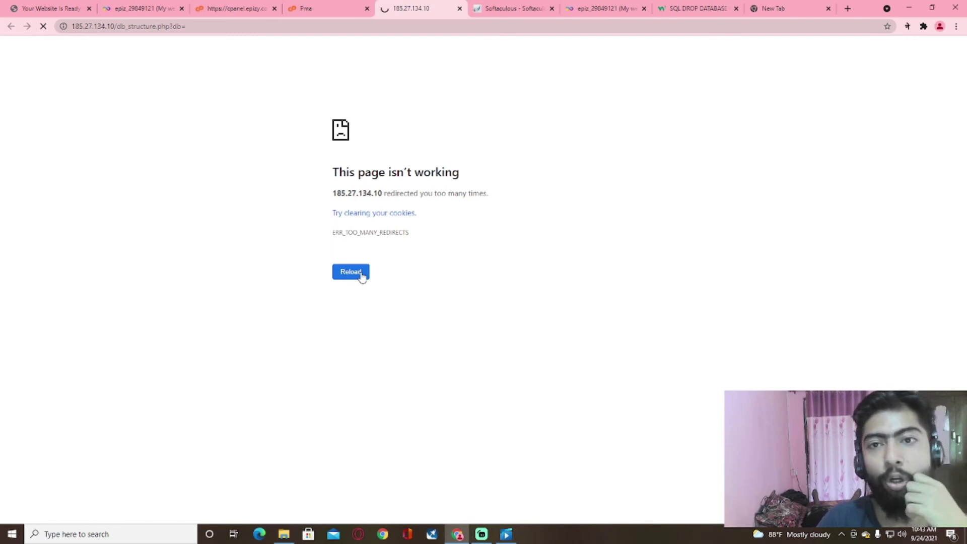
left_click(235, 11)
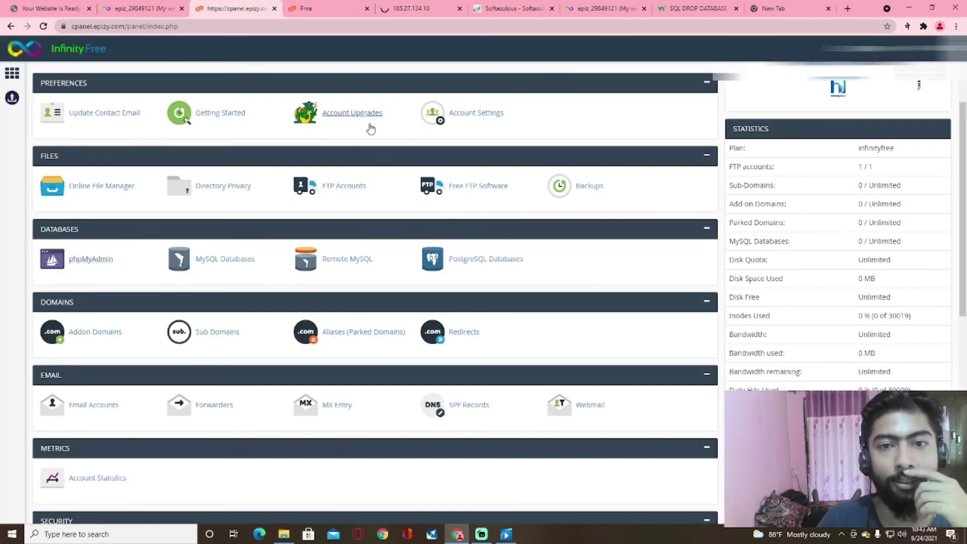
scroll(479, 245, "down", 5)
scroll(478, 245, "down", 2)
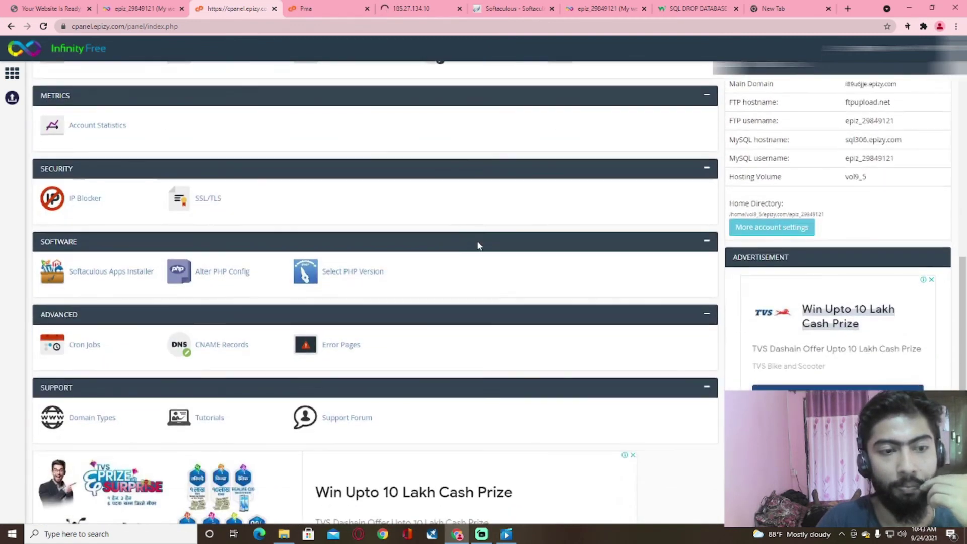
left_click(418, 9)
left_click(339, 28)
key("Return")
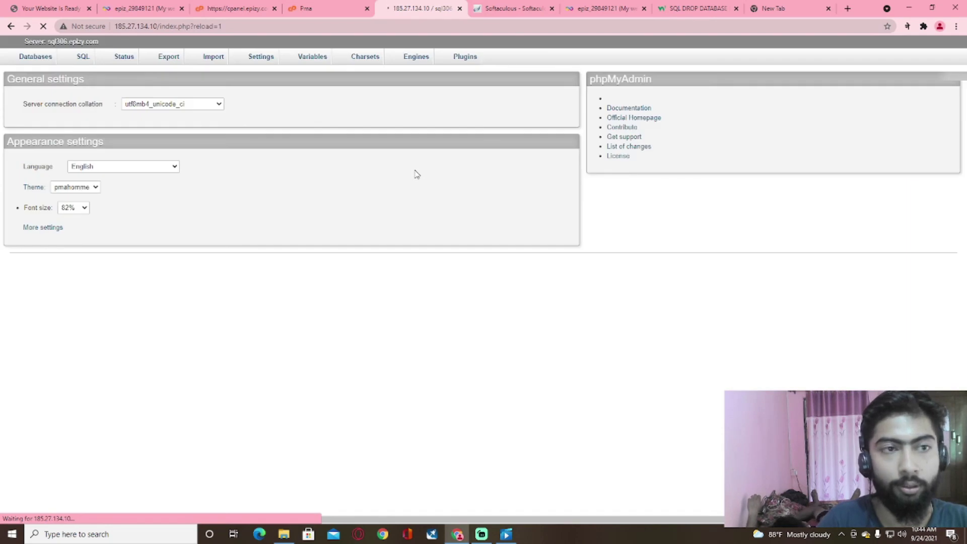
Step: Run a DROP DATABASE query with the WordPress database name in the SQL tab
left_click(77, 61)
left_click(761, 9)
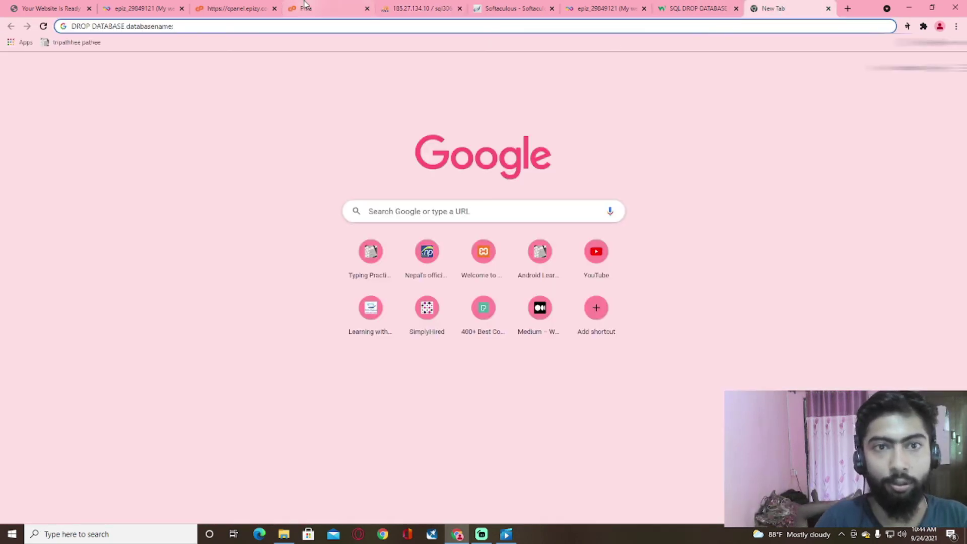
left_click(305, 8)
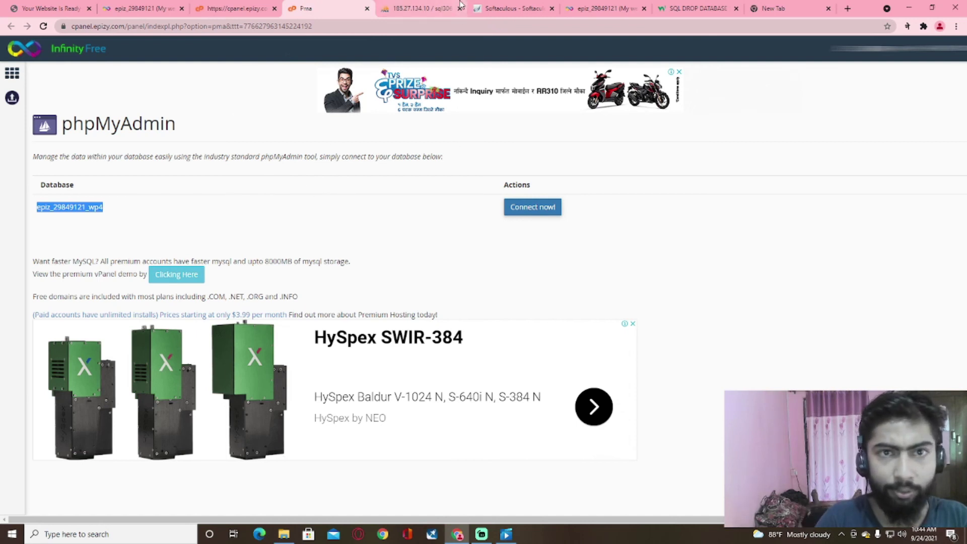
left_click(771, 9)
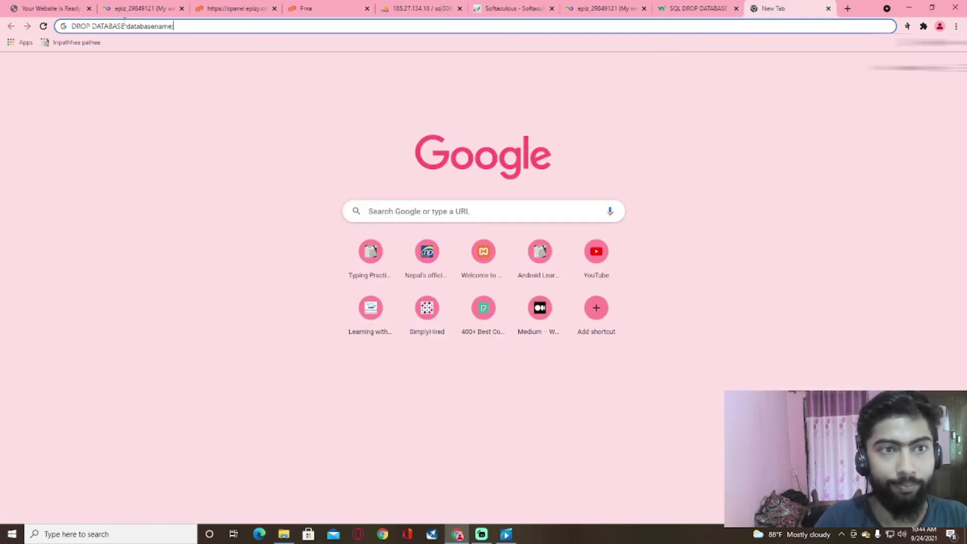
left_click_drag(124, 25, 48, 26)
key("ctrl+c")
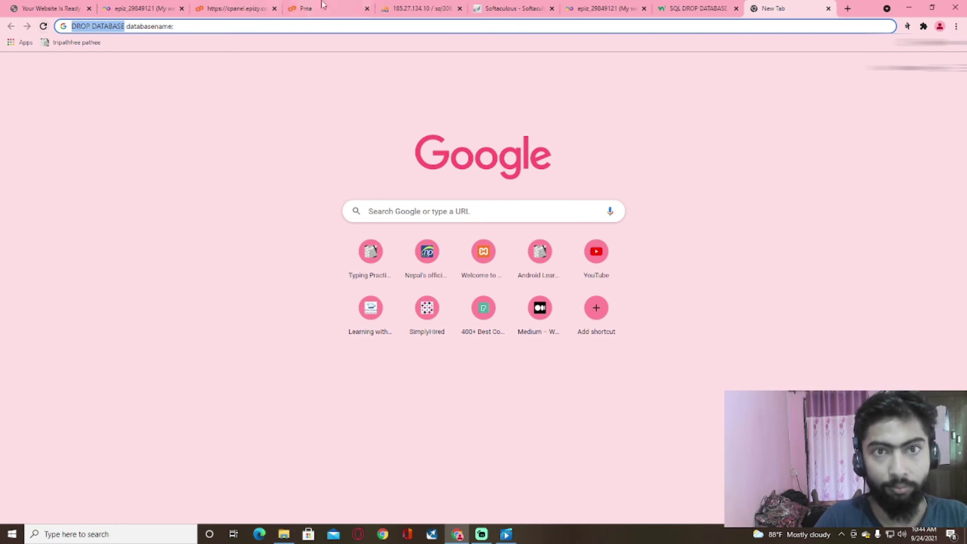
left_click(415, 8)
key("ctrl+v")
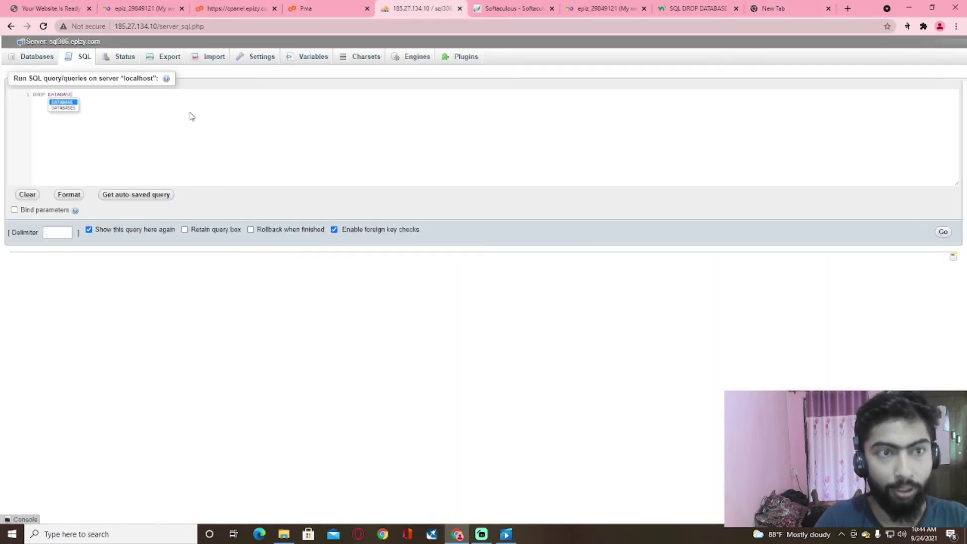
left_click(192, 117)
left_click(306, 9)
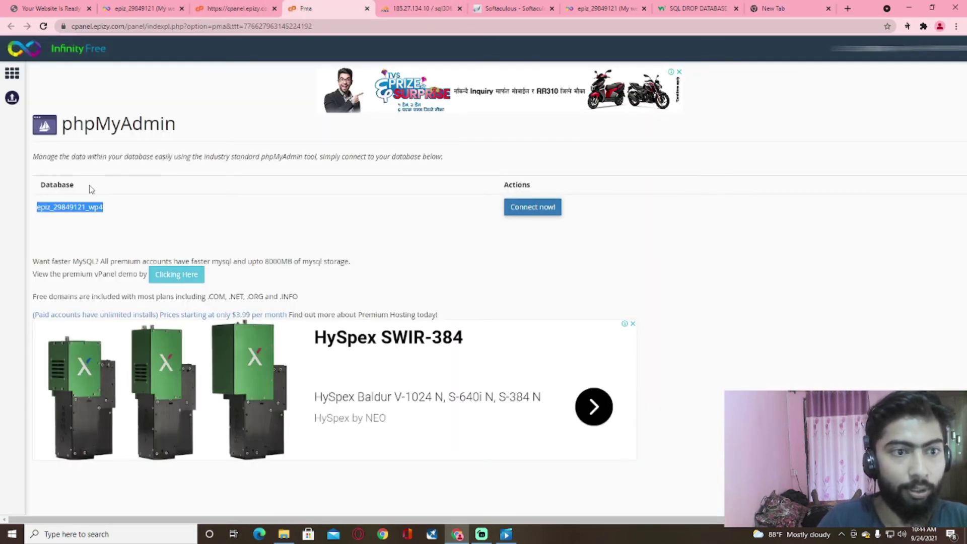
left_click(426, 8)
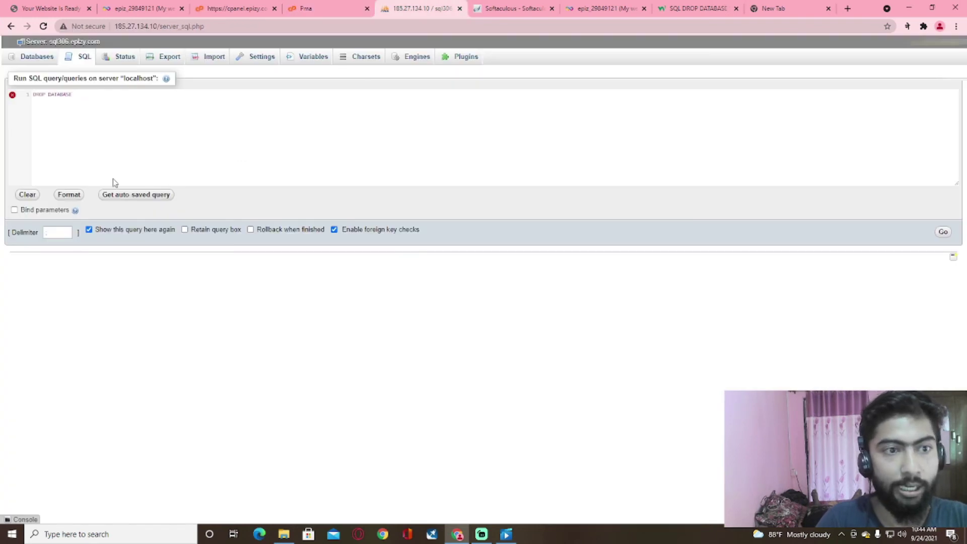
type("epiz_29849121_wp4")
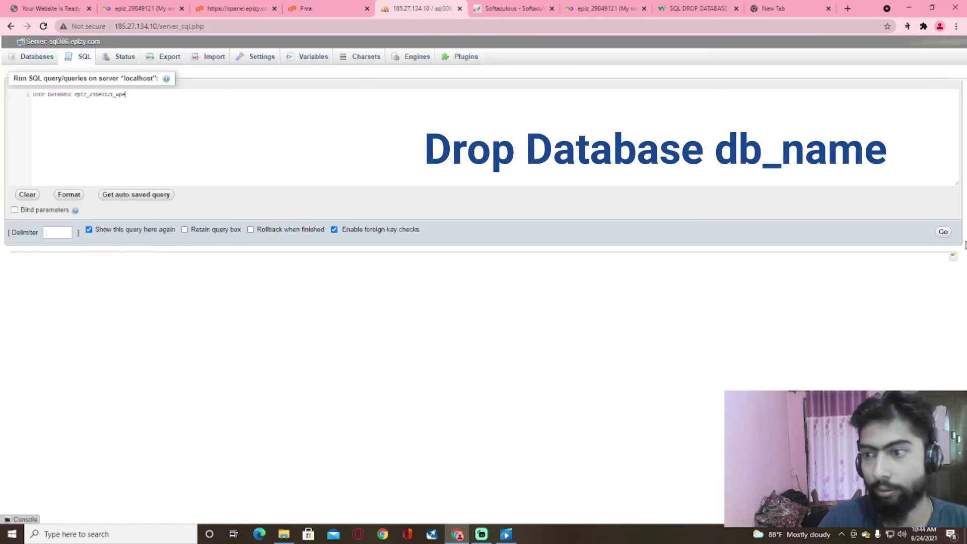
left_click(943, 232)
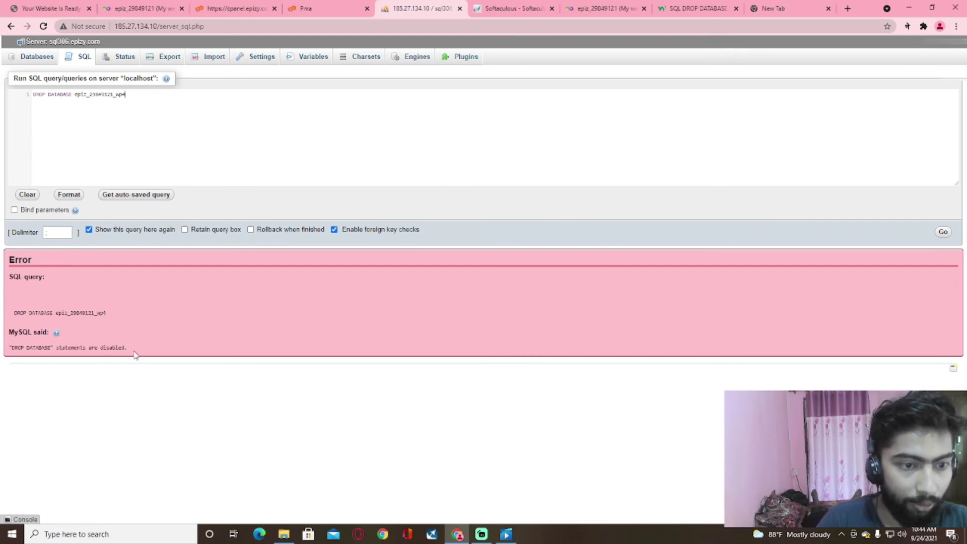
Step: After the disabled-command error, clear the query and open the Databases page
left_click_drag(135, 355, 6, 356)
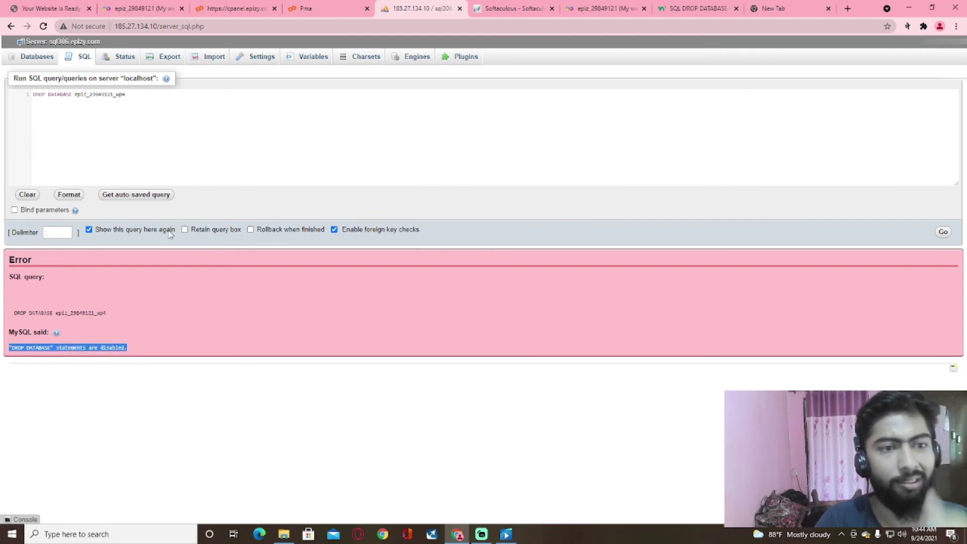
left_click_drag(127, 95, 2, 100)
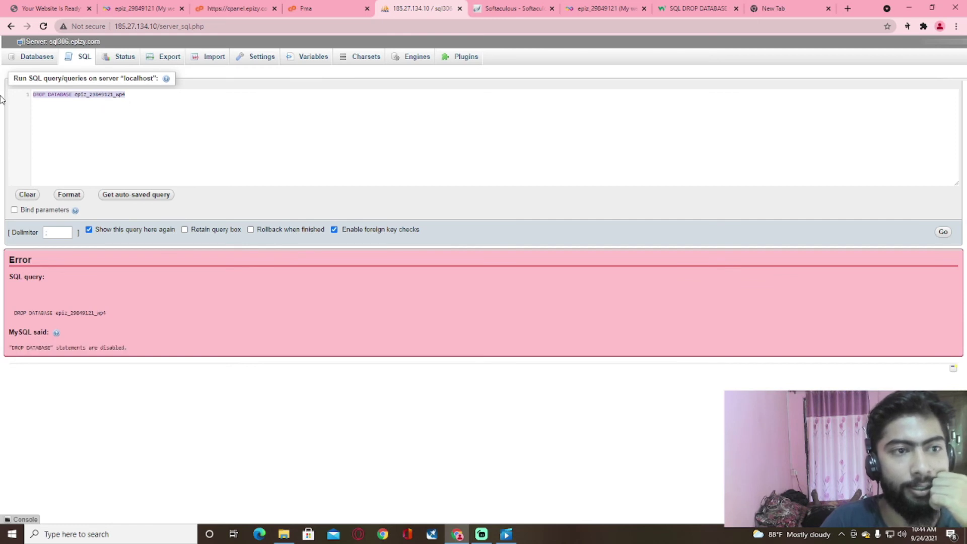
key("BackSpace")
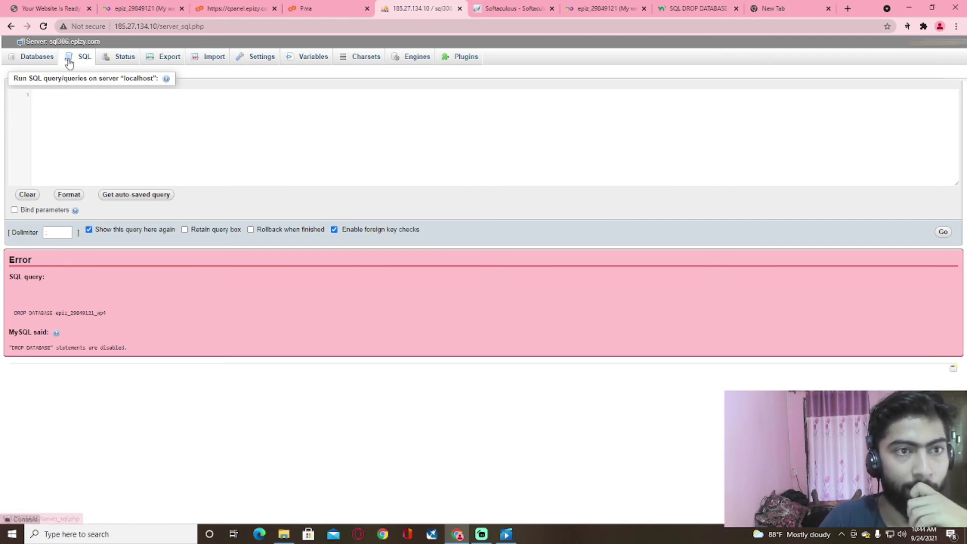
left_click(86, 63)
left_click(532, 94)
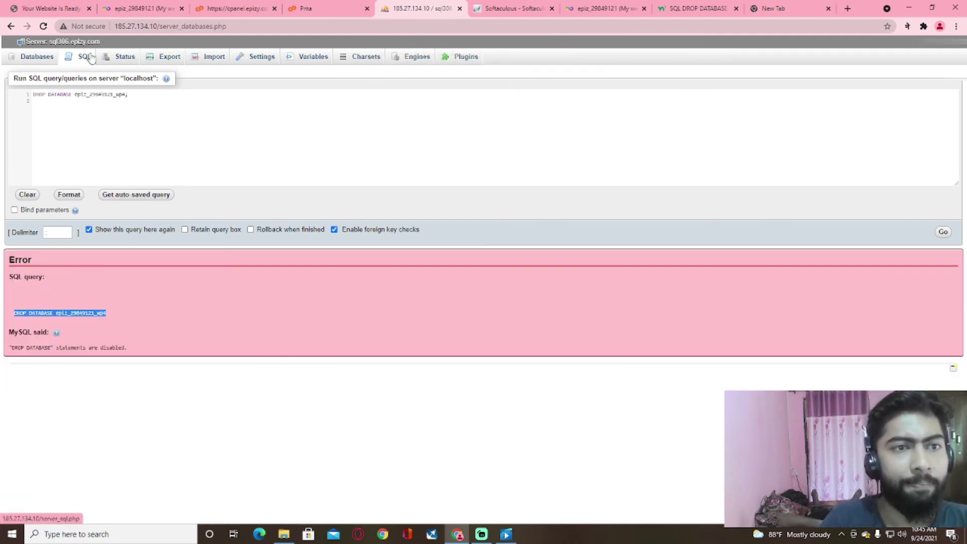
left_click(41, 57)
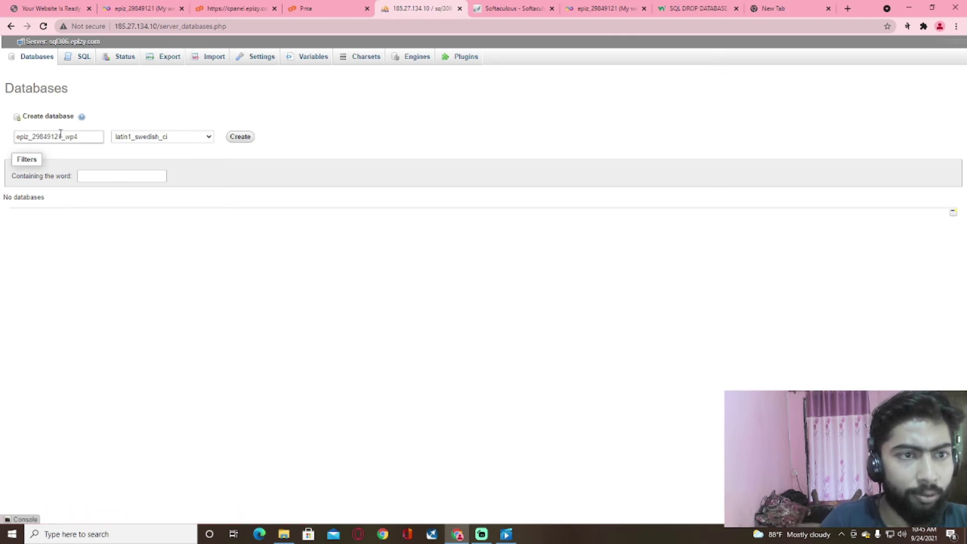
left_click_drag(80, 136, 3, 142)
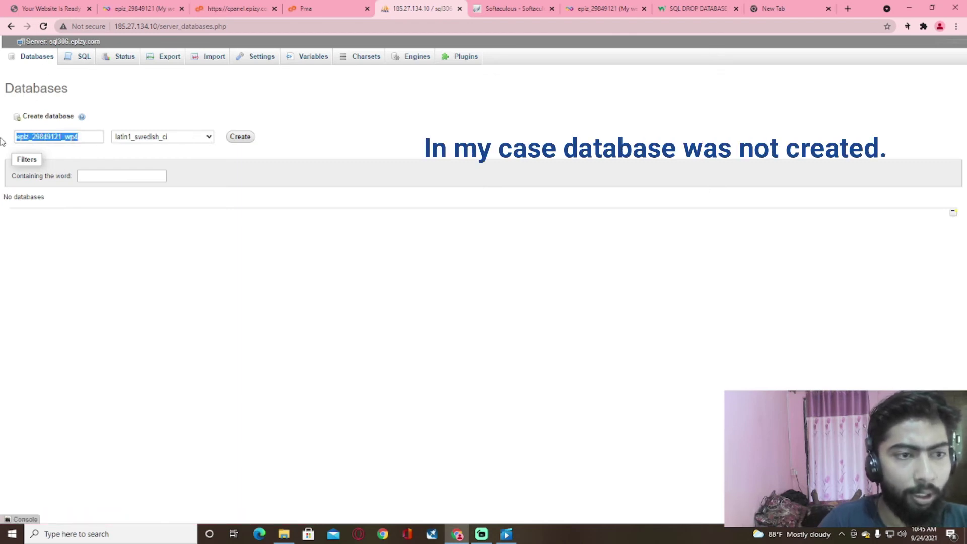
Step: Resubmit the Softaculous WordPress installation and dismiss the connection-lost alert
left_click(509, 7)
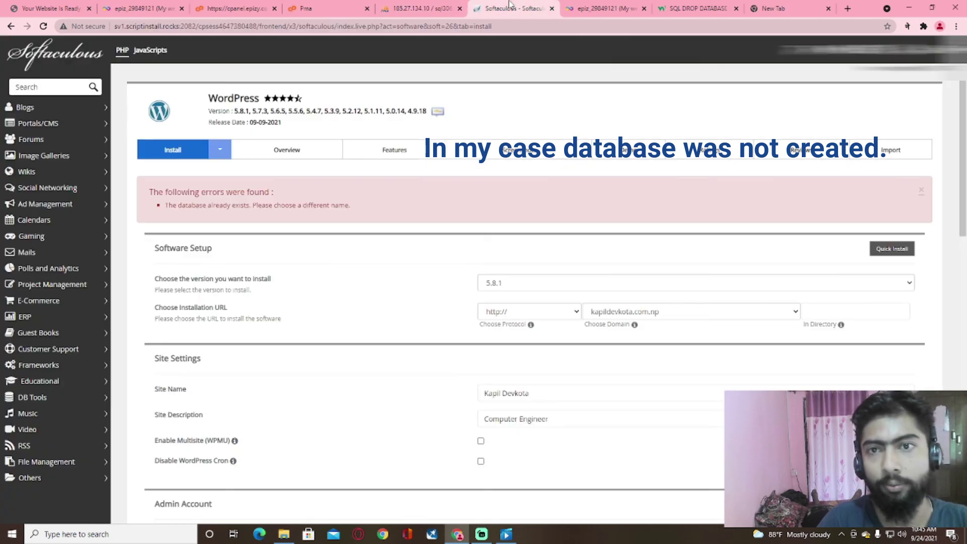
scroll(500, 260, "down", 14)
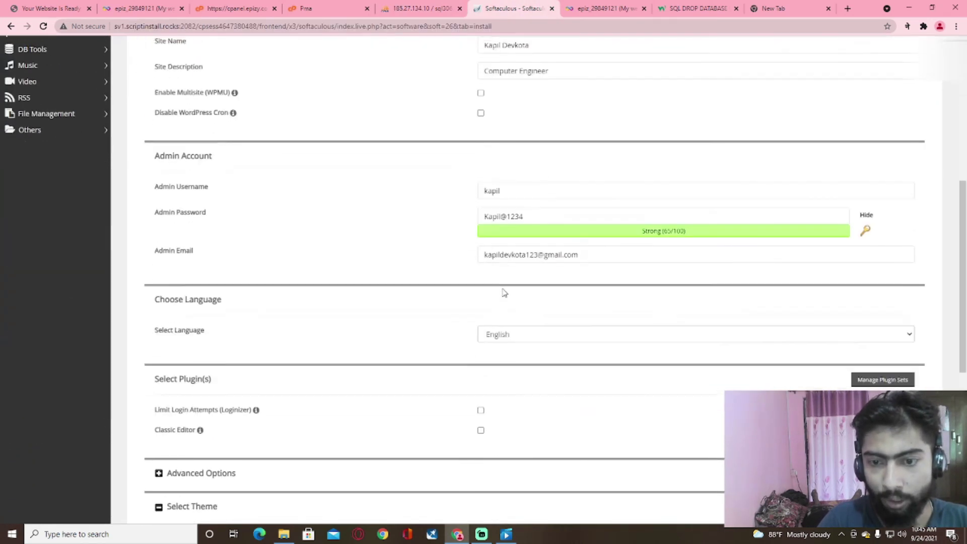
left_click(532, 419)
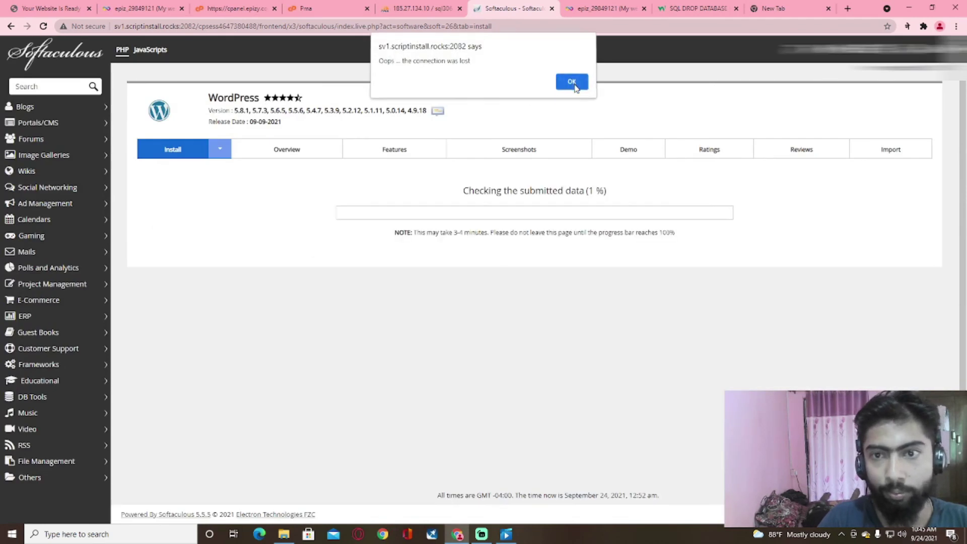
left_click(570, 84)
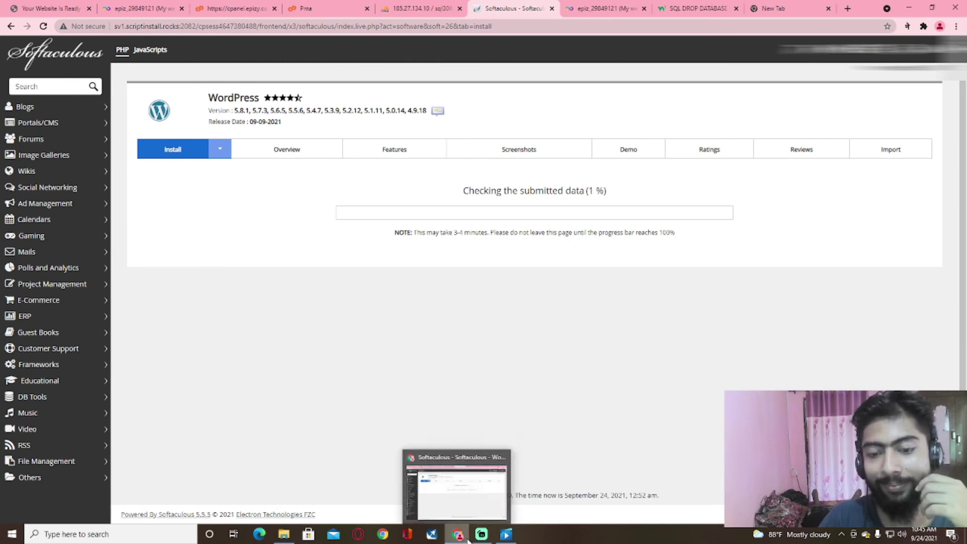
Step: Check the install progress, then return to the InfinityFree control panel dashboard
left_click(599, 10)
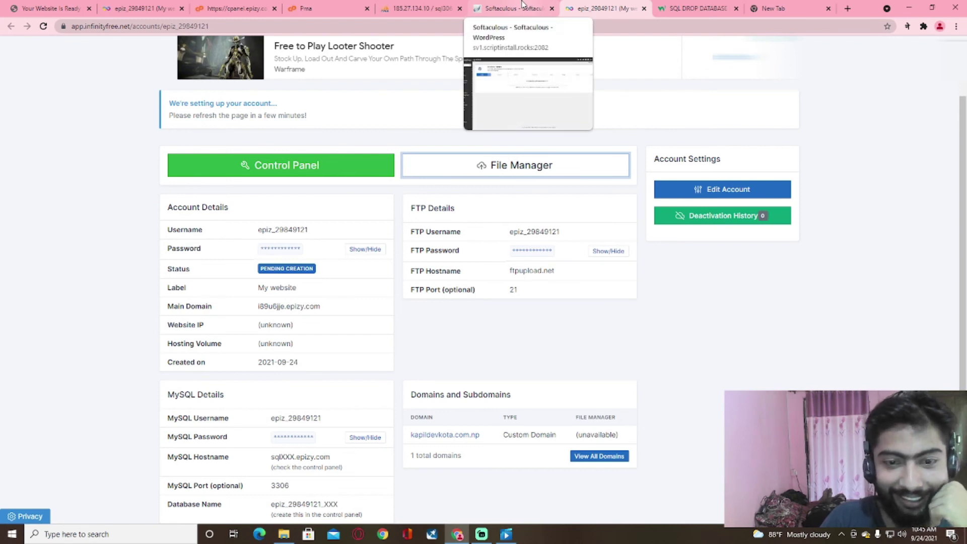
left_click(523, 5)
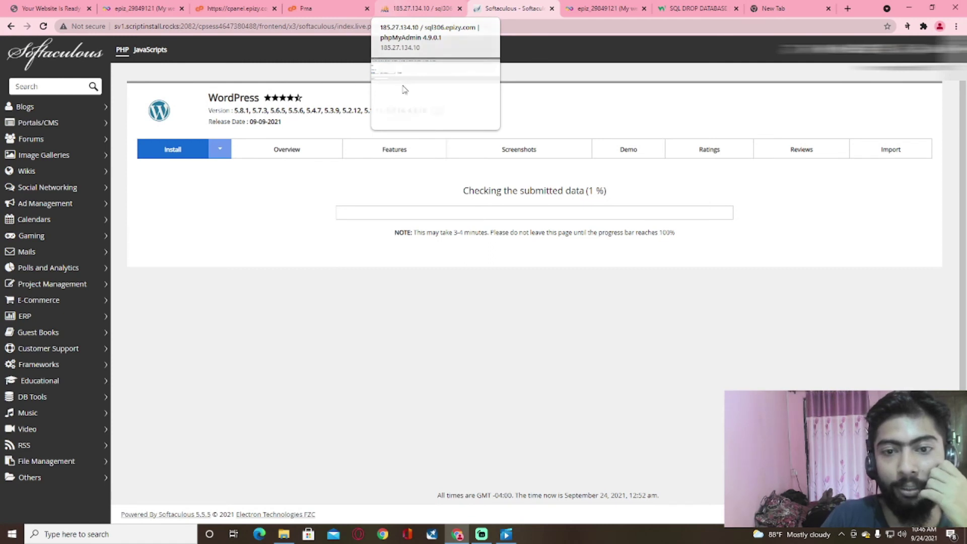
left_click(296, 6)
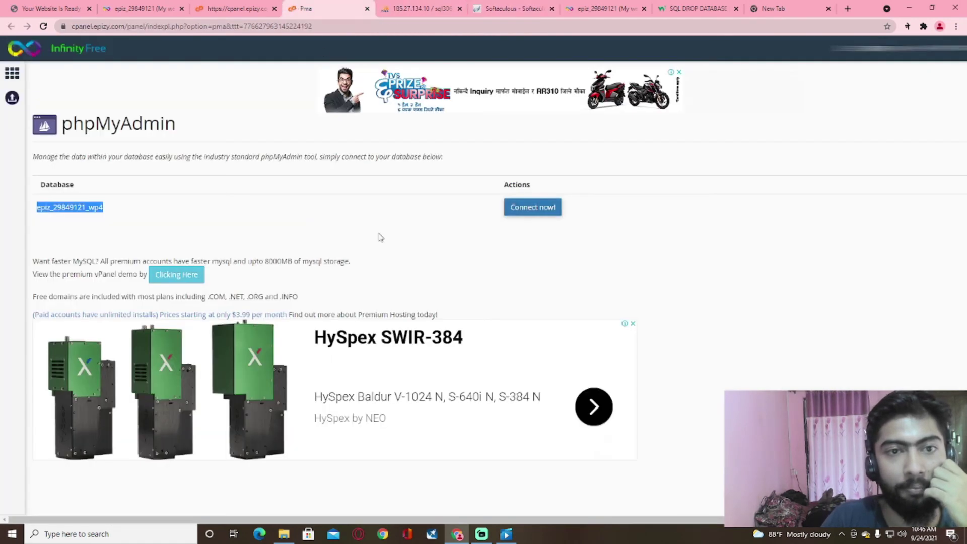
left_click(227, 7)
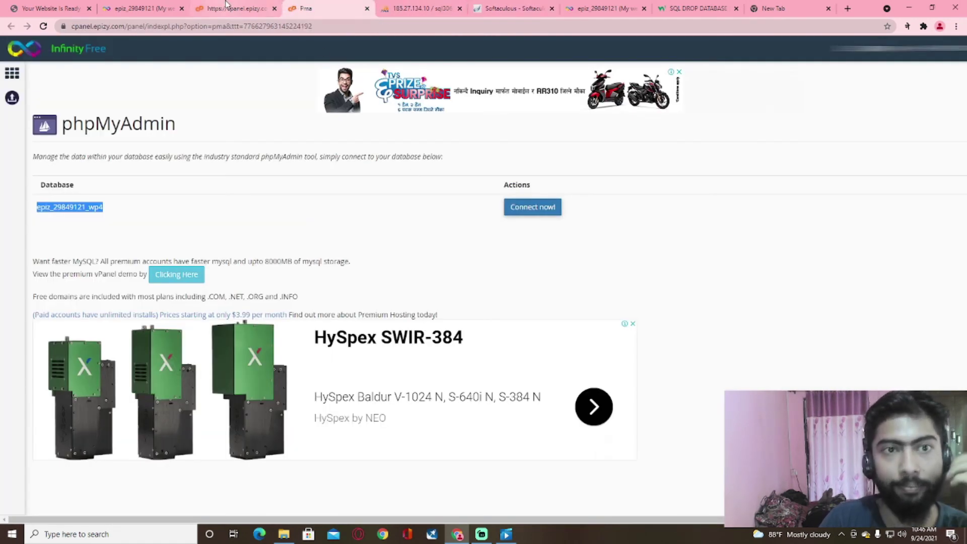
scroll(403, 353, "down", 10)
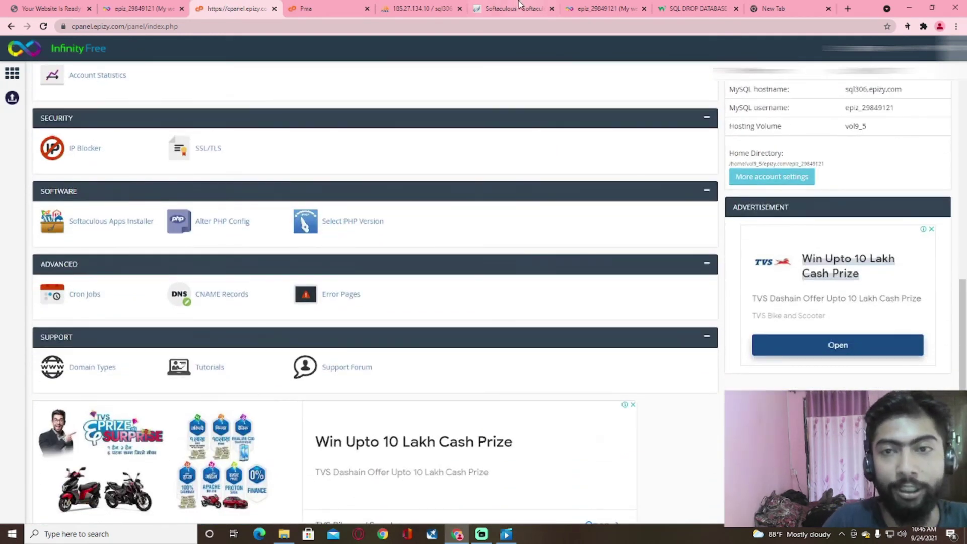
Step: Inspect the install stuck at 1 % and close that Softaculous tab
left_click(515, 7)
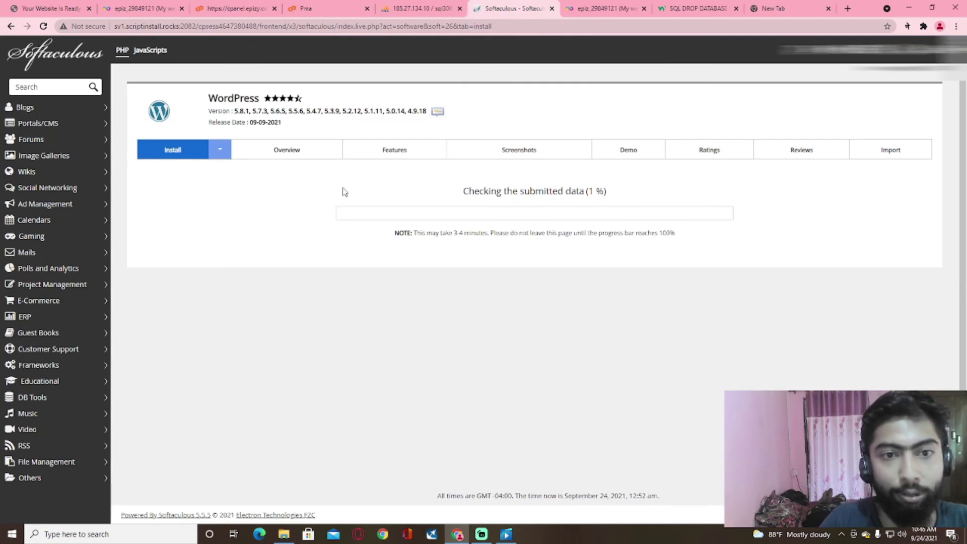
left_click_drag(466, 193, 679, 191)
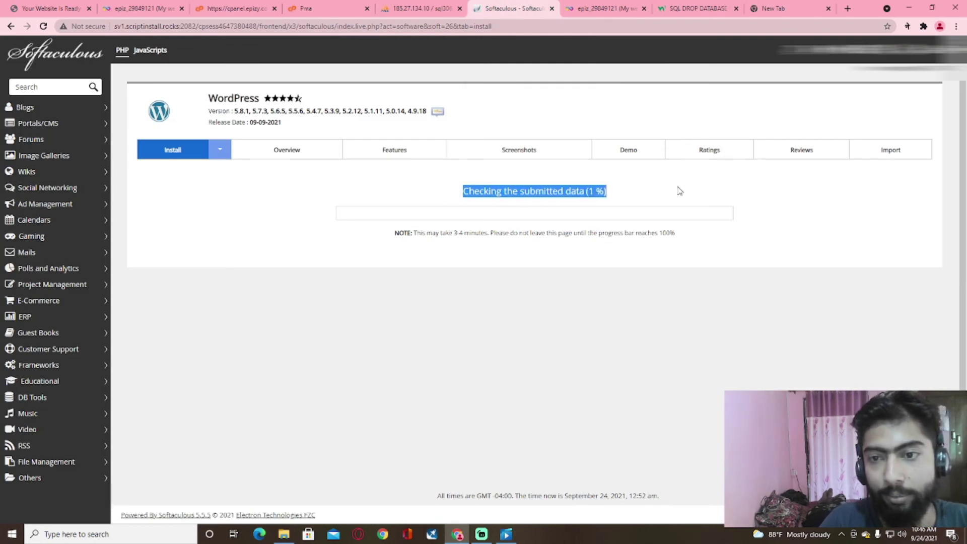
left_click(598, 201)
left_click_drag(447, 195, 687, 196)
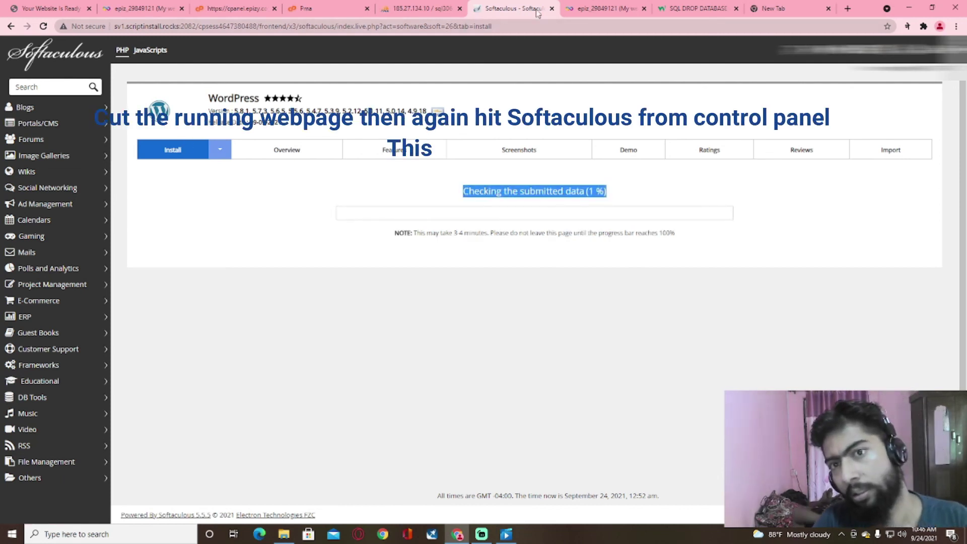
left_click(551, 9)
Step: Relaunch Softaculous Apps Installer from the InfinityFree control panel
left_click(425, 7)
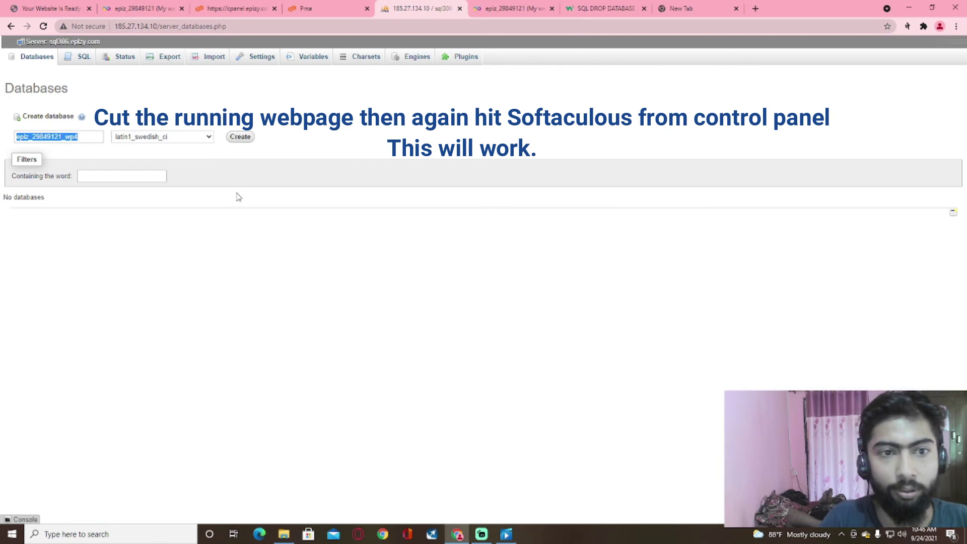
left_click(348, 8)
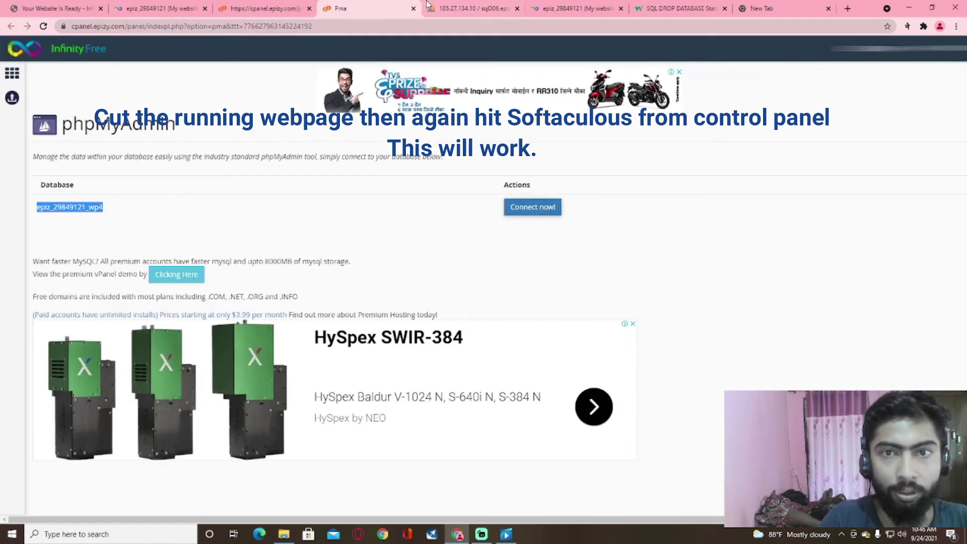
left_click(428, 7)
left_click(347, 8)
left_click(277, 8)
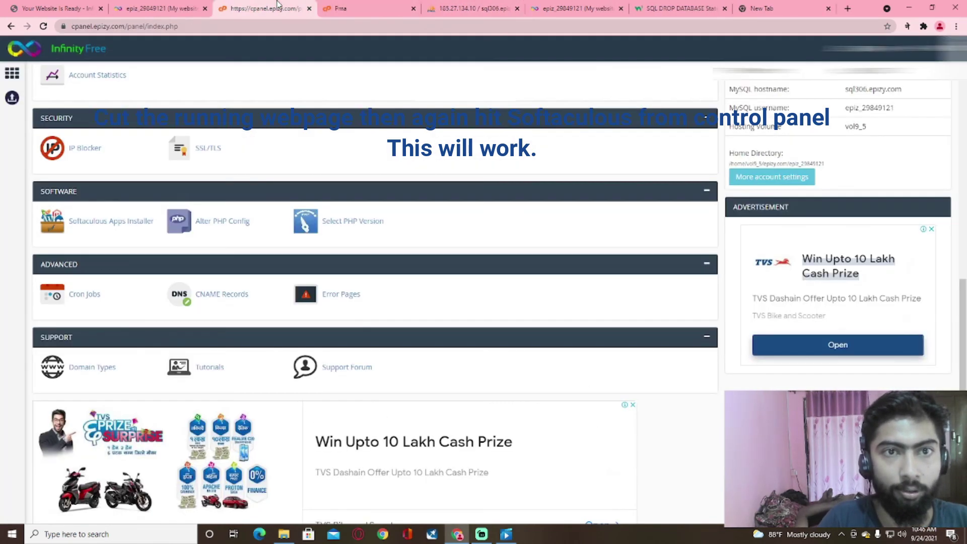
left_click(103, 224)
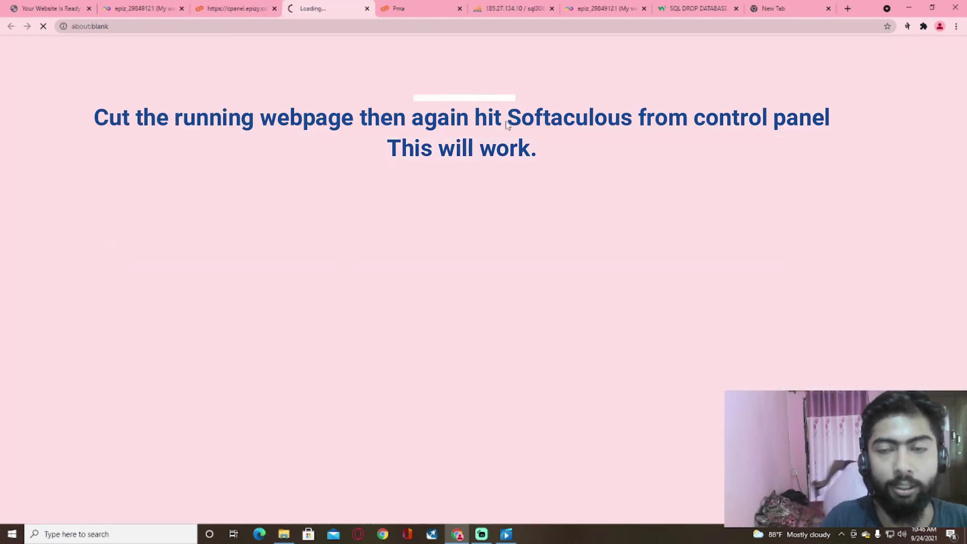
left_click(613, 12)
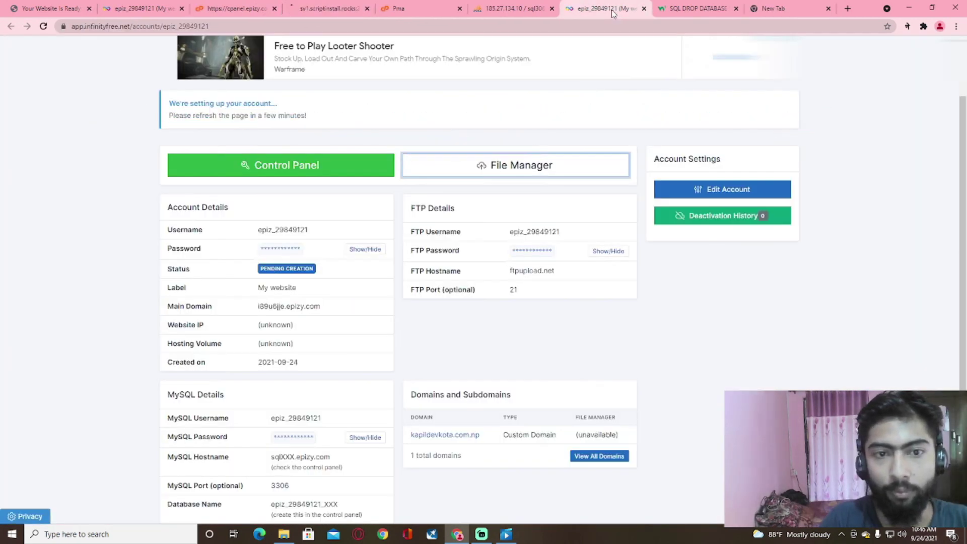
Step: Fill in the WordPress form for My Blog with admin username and password, then install
left_click(327, 8)
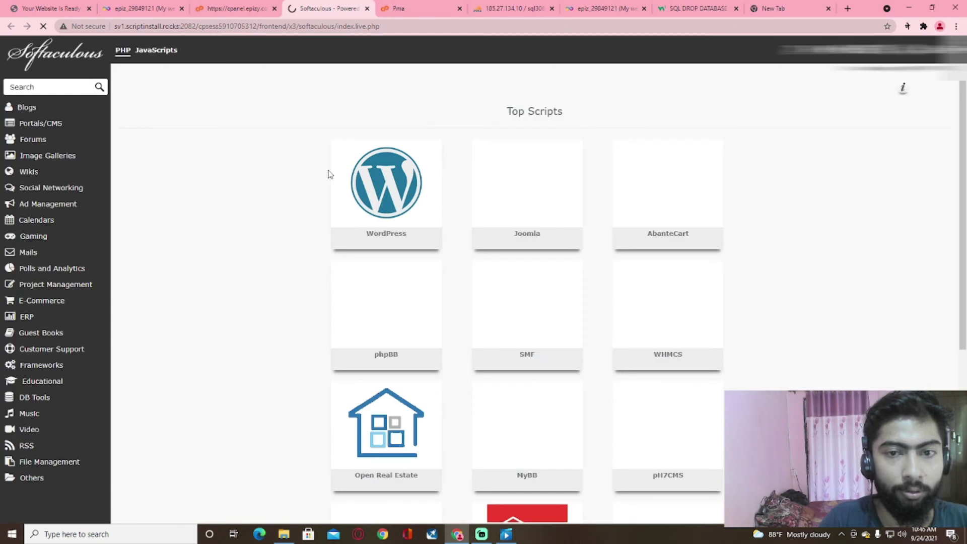
mouse_move(354, 214)
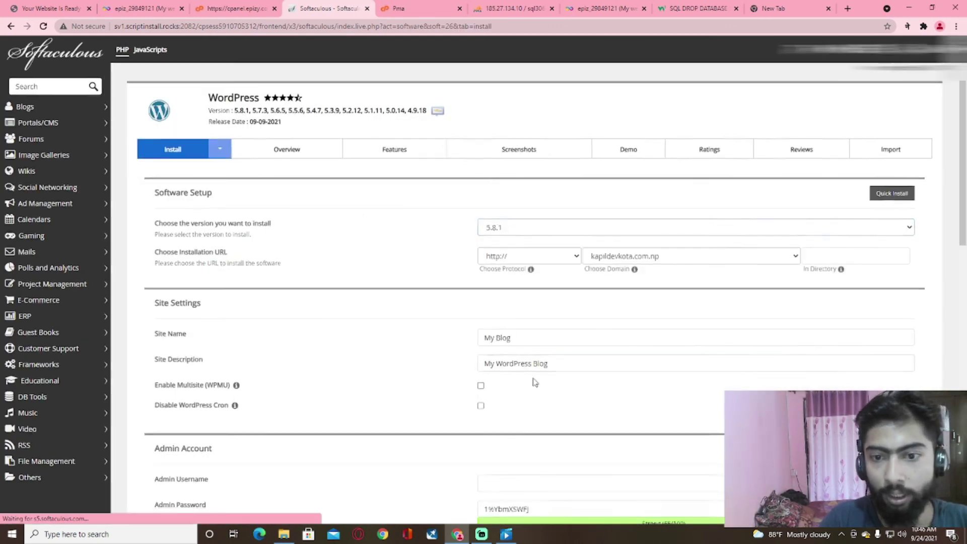
scroll(535, 383, "down", 2)
left_click_drag(551, 237, 417, 246)
scroll(431, 325, "down", 3)
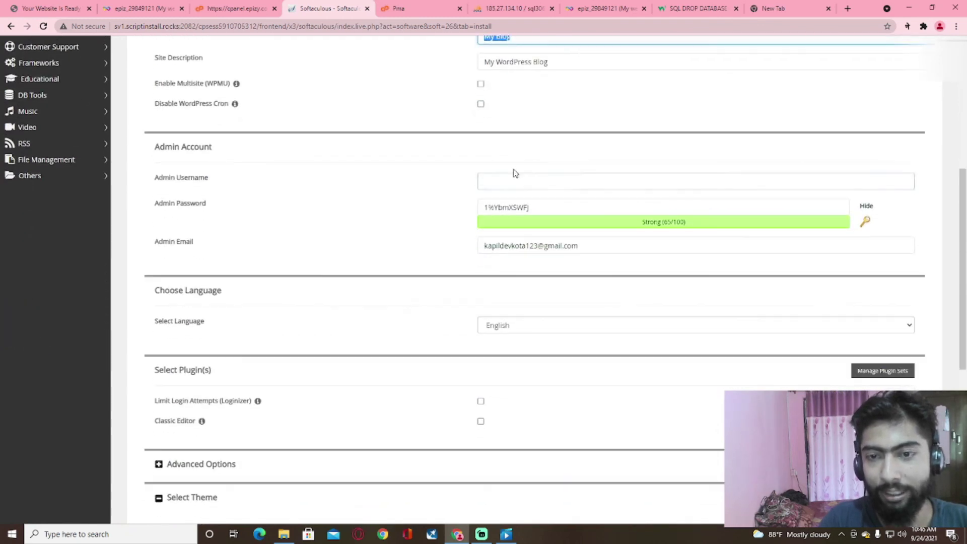
scroll(521, 181, "up", 1)
left_click(529, 198)
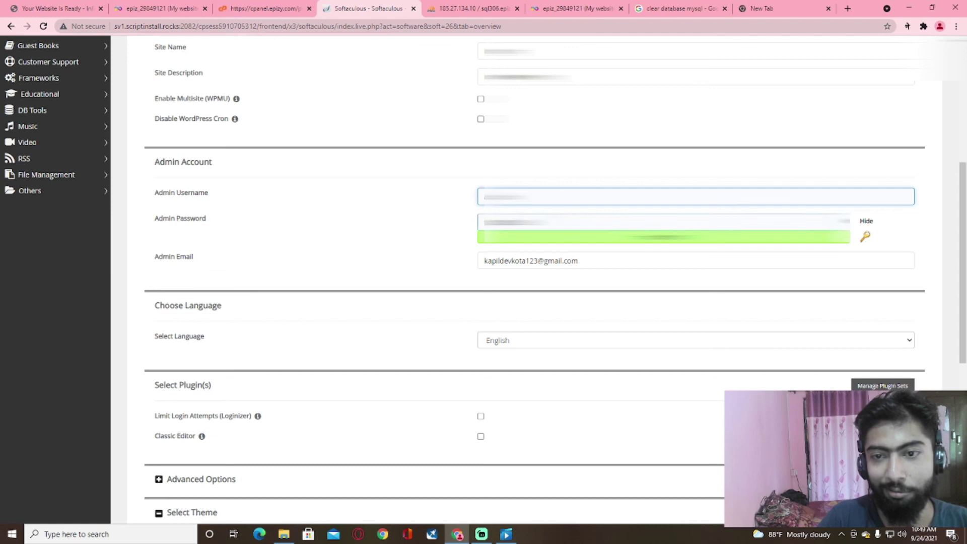
key("Tab")
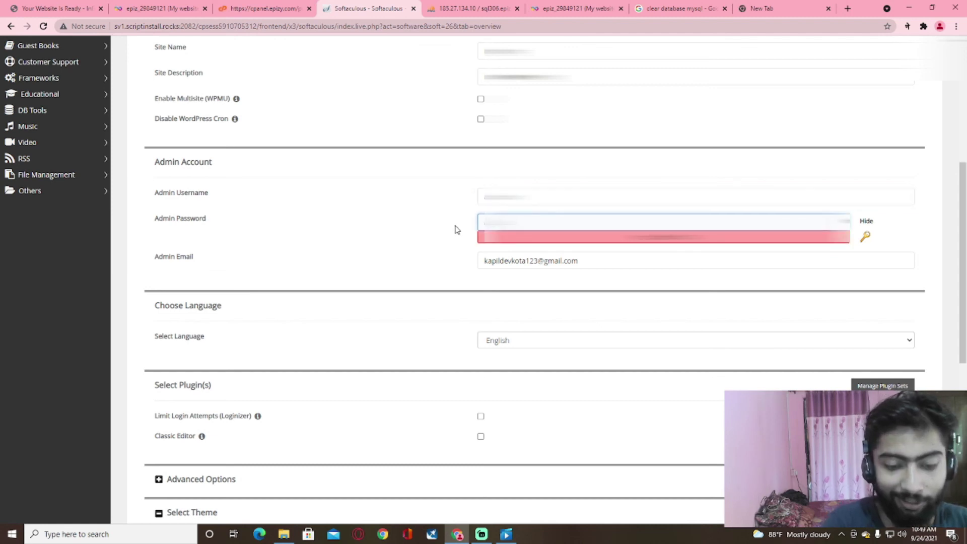
scroll(456, 229, "down", 3)
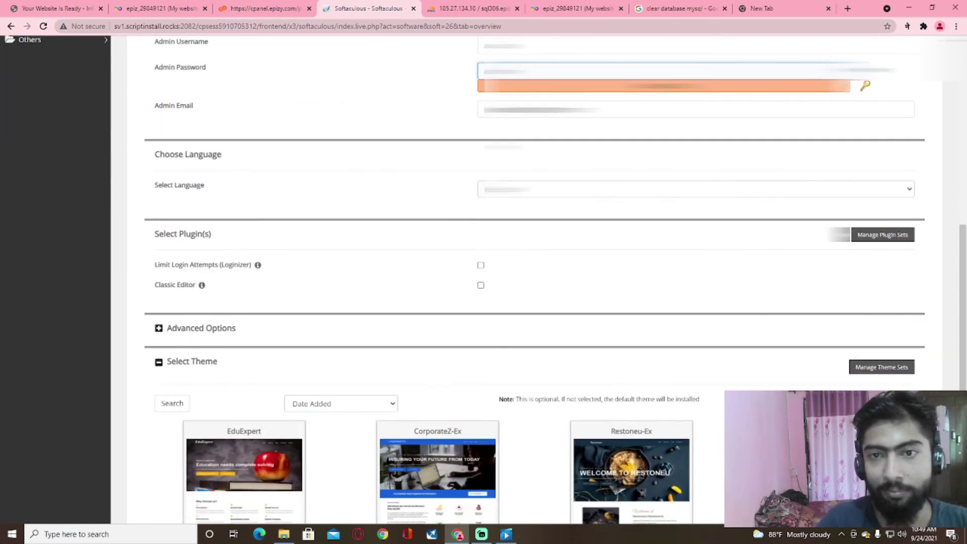
type("1")
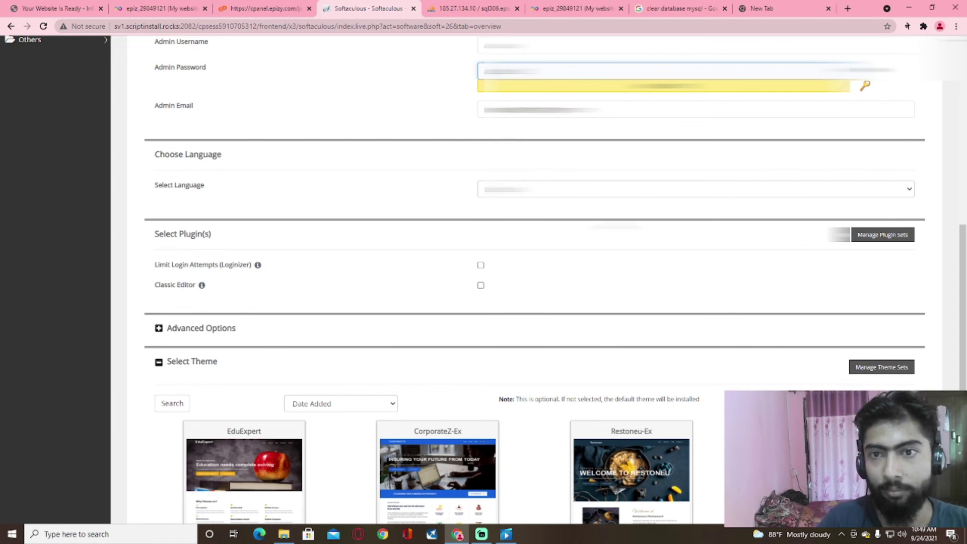
scroll(822, 251, "down", 5)
left_click(537, 421)
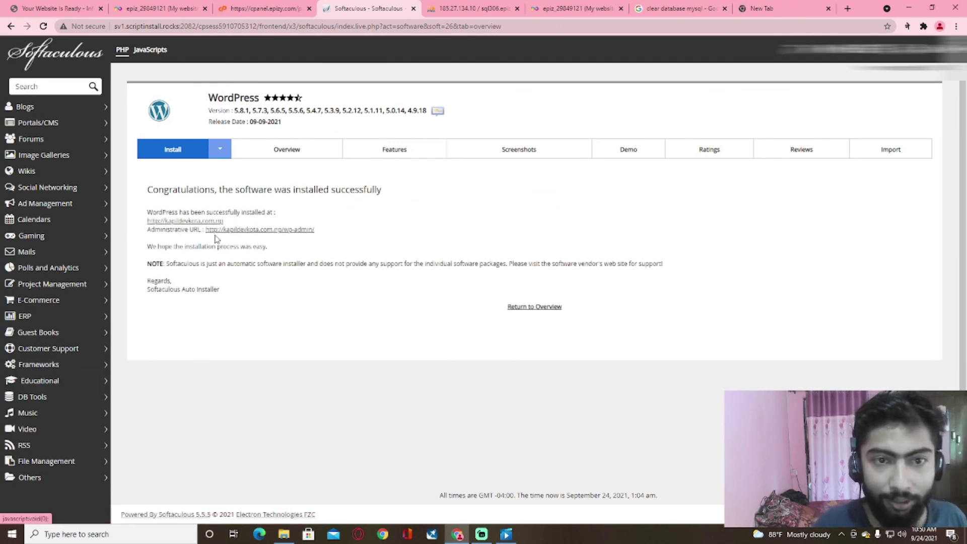
Step: Open the new blog and its WordPress admin URL in new tabs
right_click(170, 222)
right_click(167, 221)
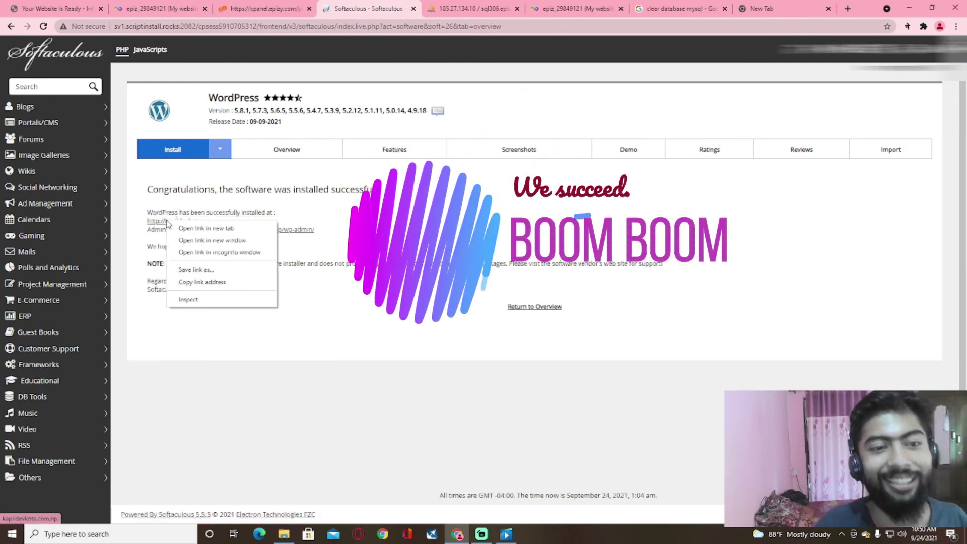
left_click(199, 225)
right_click(217, 235)
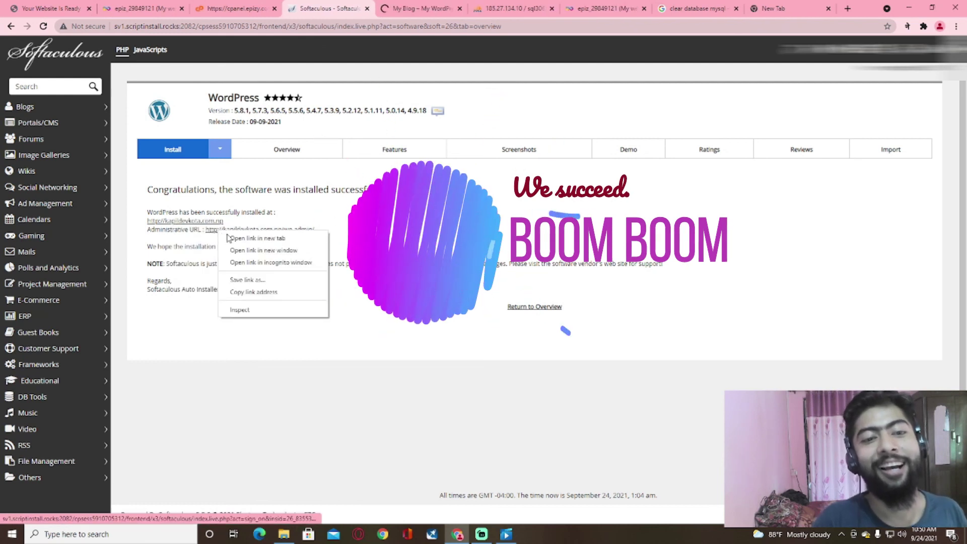
left_click(237, 241)
Step: Move the My Blog and Dashboard tabs to the front of the tab strip
left_click(386, 12)
left_click_drag(386, 13, 46, 9)
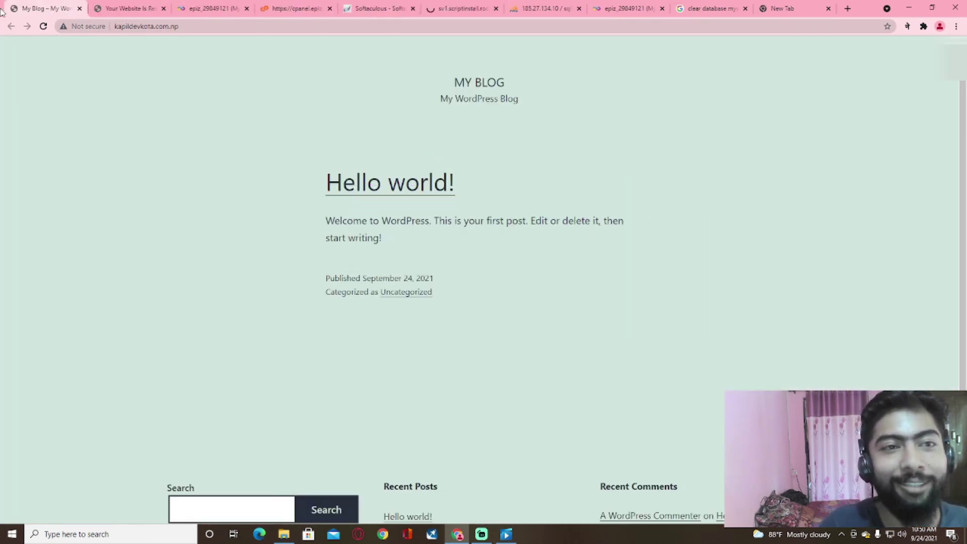
left_click_drag(487, 4, 92, 13)
Step: View the Hello world! post on the live blog, then switch to the Dashboard
left_click(134, 14)
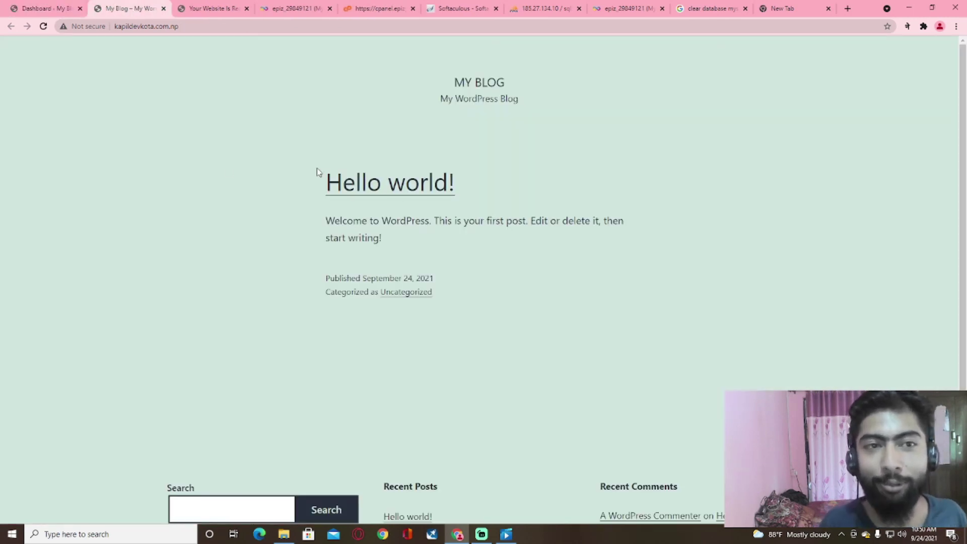
left_click_drag(323, 182, 486, 200)
left_click(487, 200)
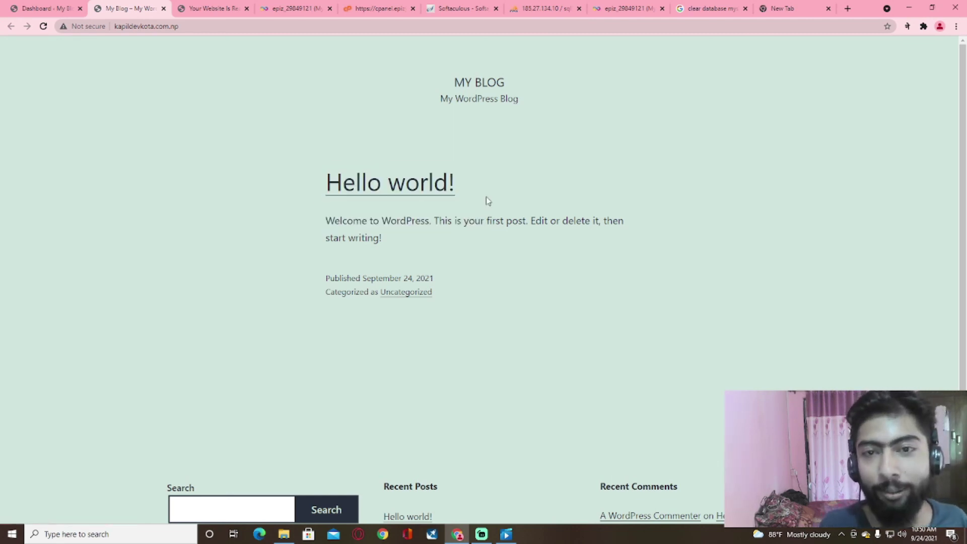
left_click(29, 5)
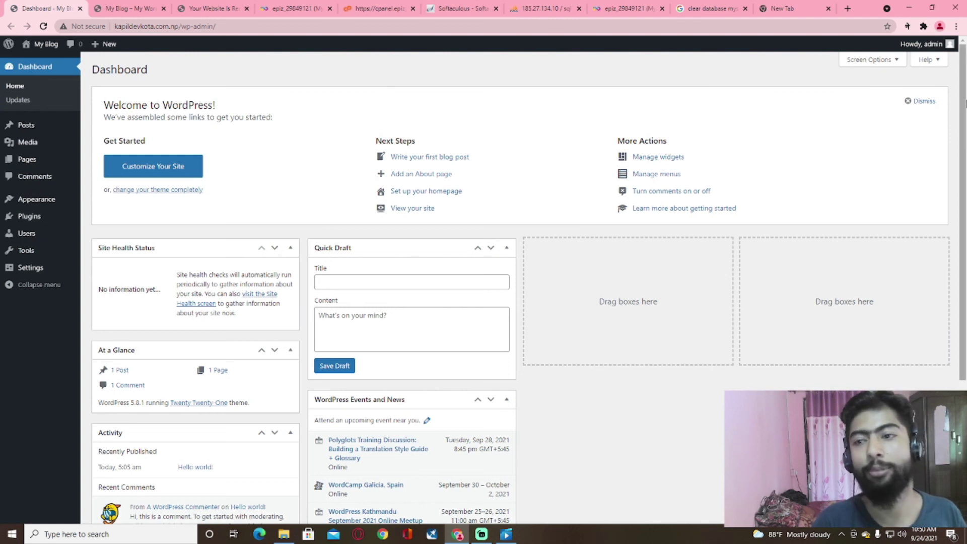
Step: Dismiss the Welcome panel and collapse Site Health, Quick Draft, At a Glance, Activity, Events widgets
left_click(922, 101)
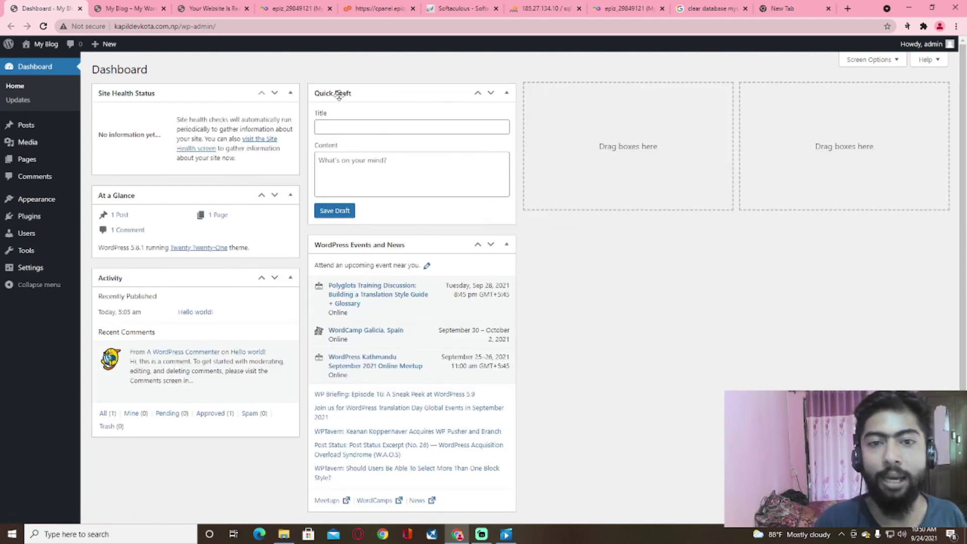
left_click(290, 94)
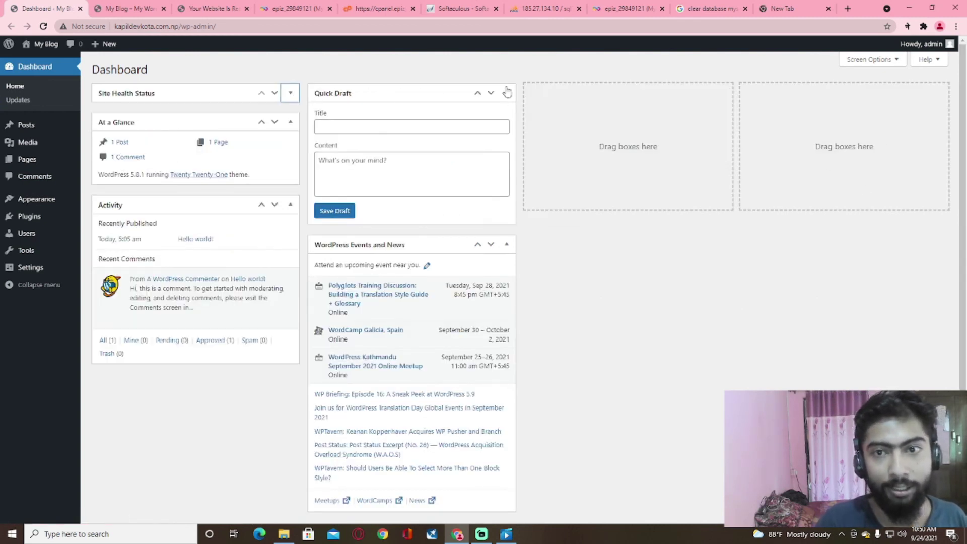
left_click(507, 93)
left_click(291, 122)
left_click(293, 152)
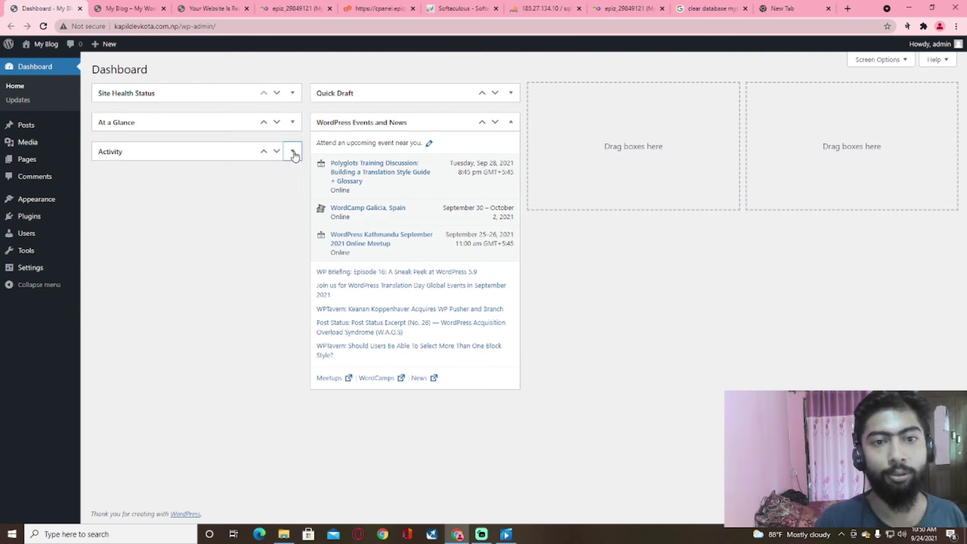
left_click(511, 122)
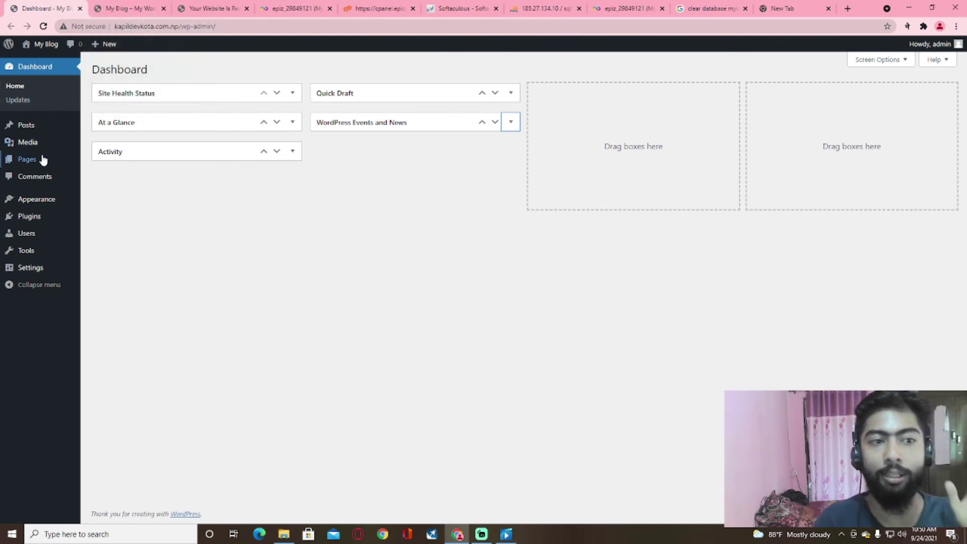
Step: Open Appearance > Customize, then return to the live My Blog front page
mouse_move(33, 202)
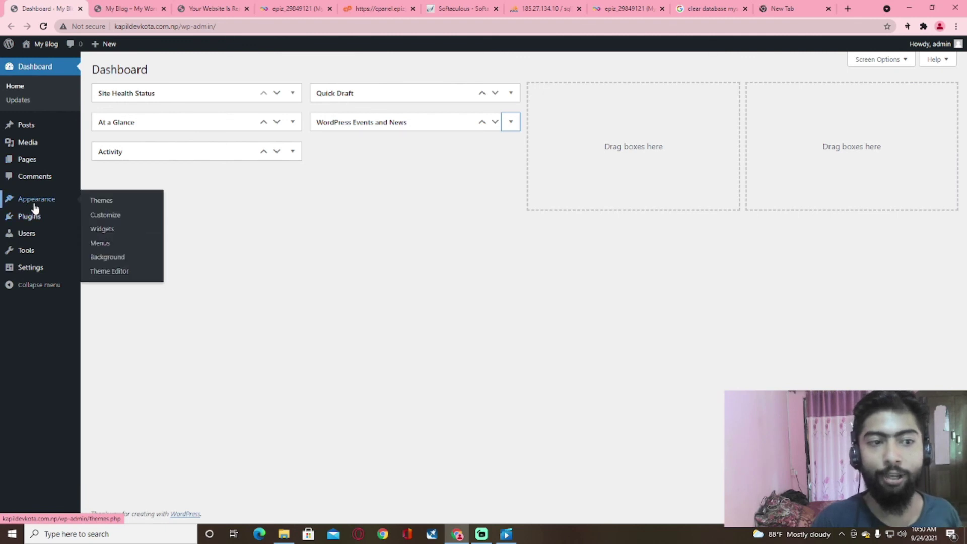
left_click(97, 214)
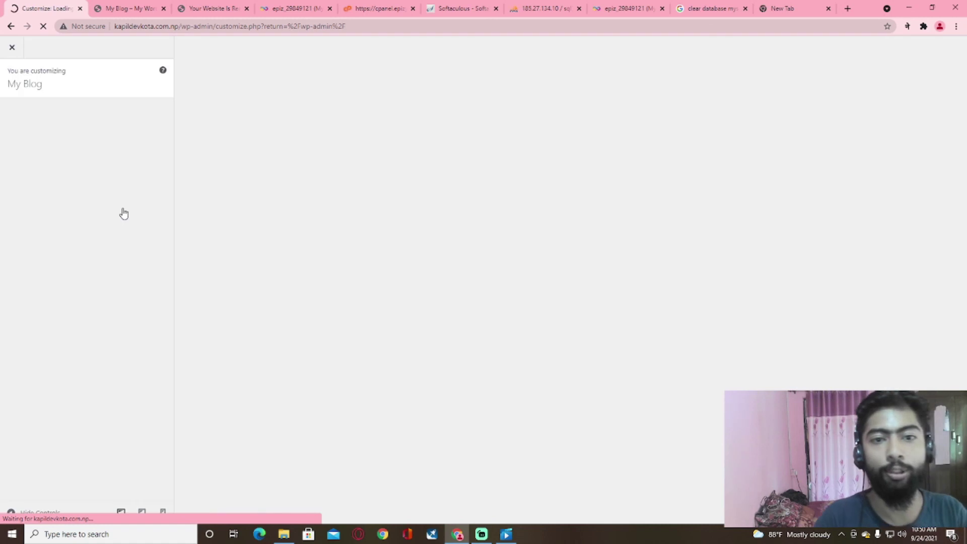
left_click(129, 11)
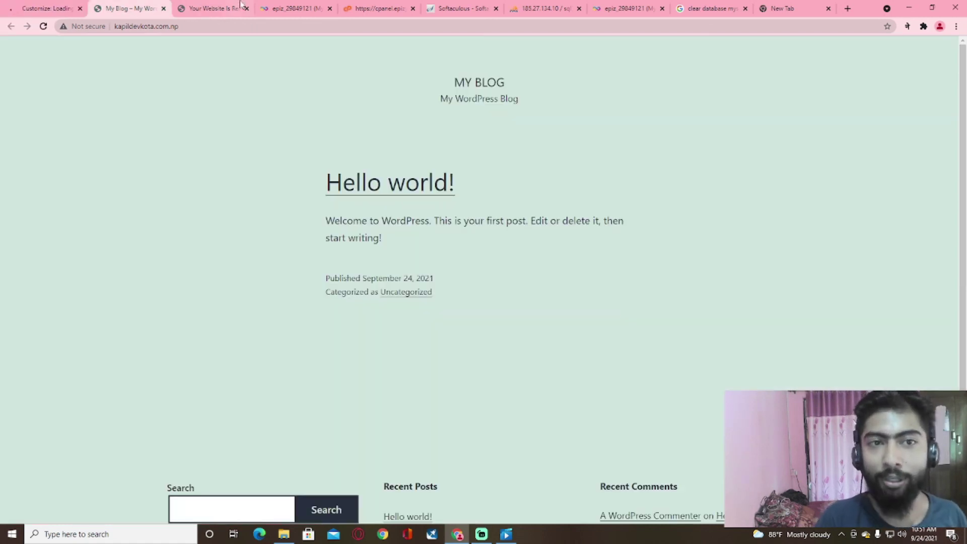